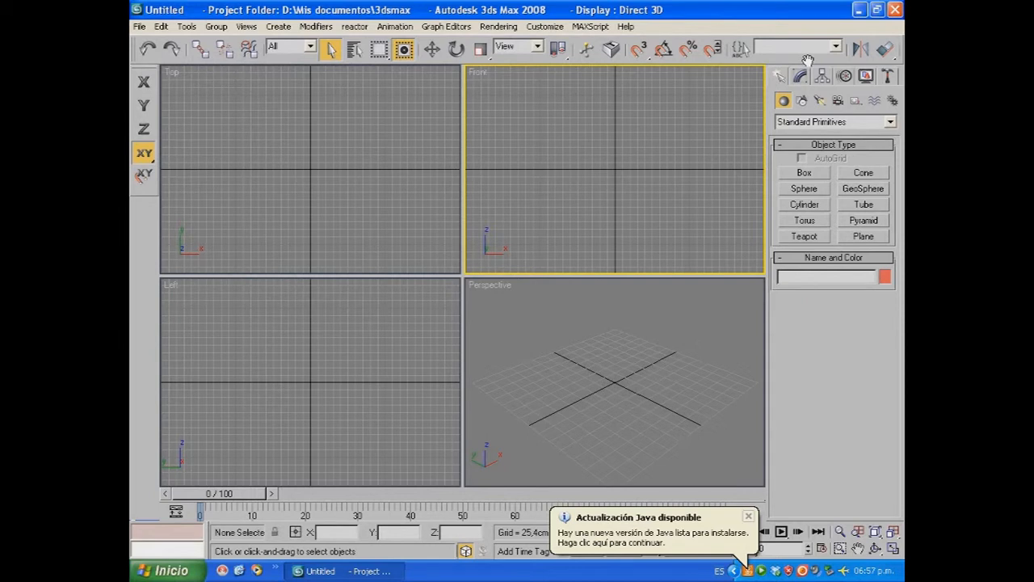
Step: Dismiss the Java update notification and maximize the Front viewport
click(803, 77)
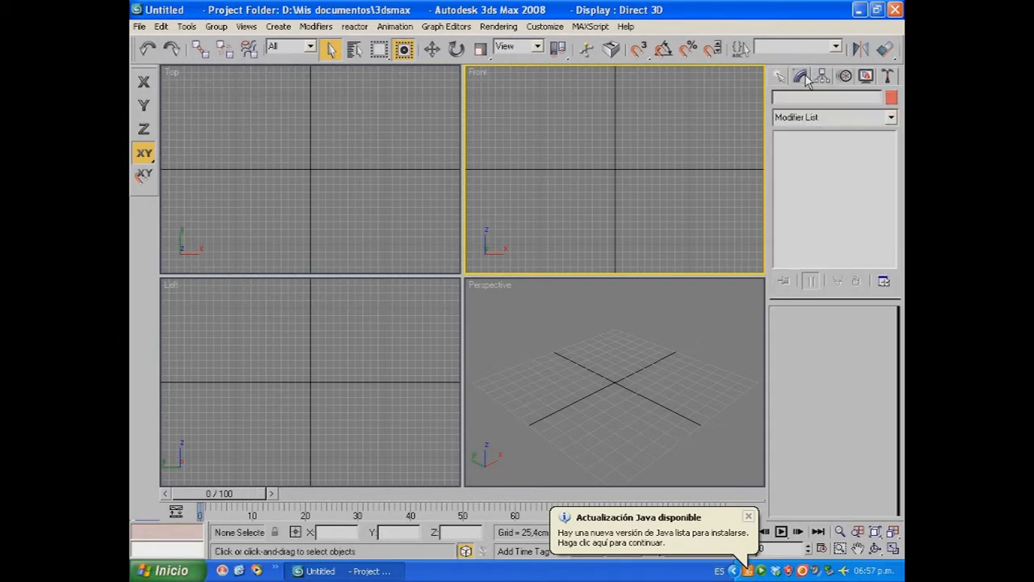
click(780, 77)
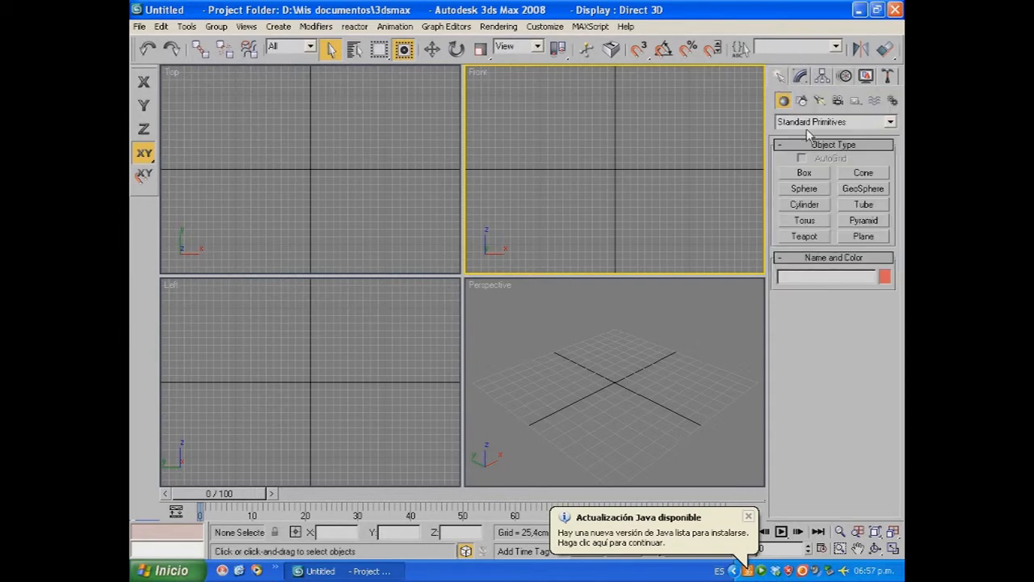
click(752, 517)
key(alt+w)
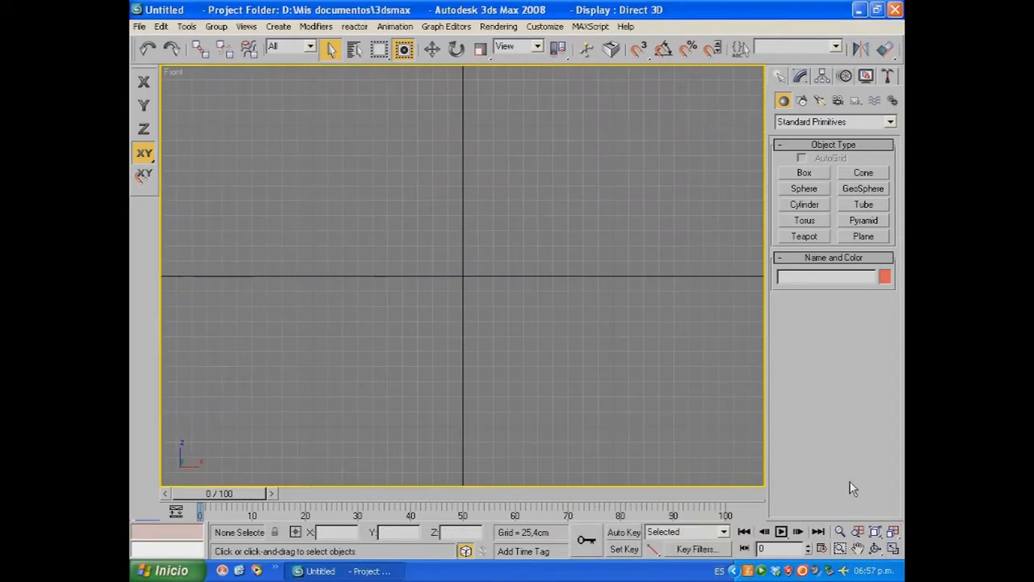
Step: Draw a rectangle spline near the vertical axis in the Front viewport and set its length to 9 cm
click(801, 100)
click(864, 186)
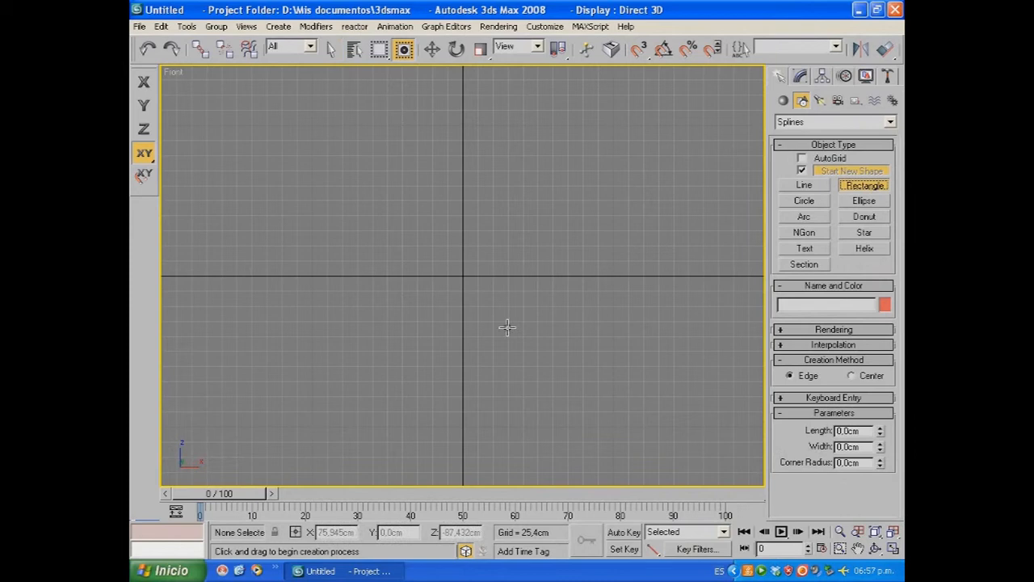
drag(448, 156, 464, 283)
double_click(856, 431)
text(9)
key(Tab)
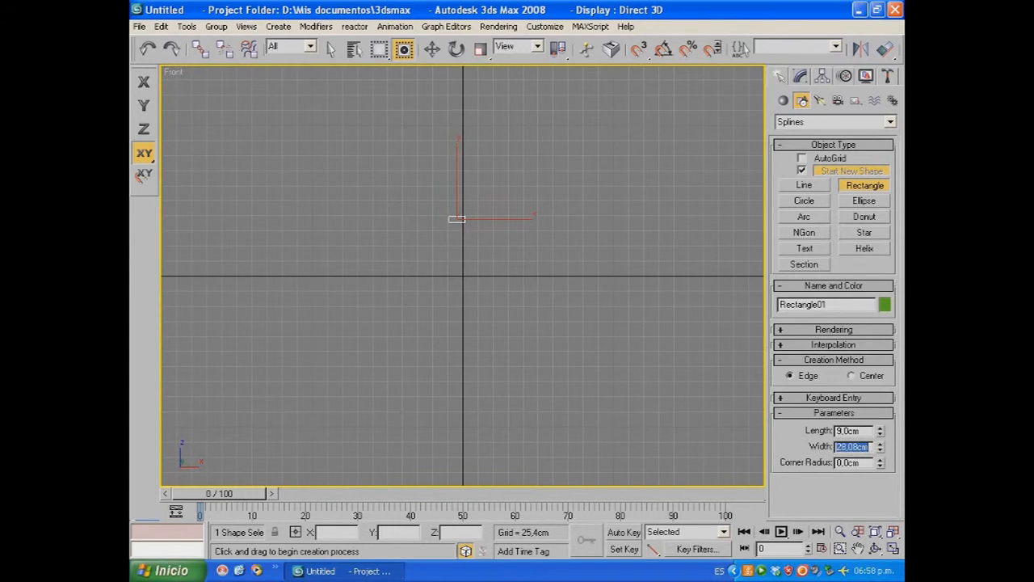
Step: Try a corner radius of 1 cm on the rectangle
key(Tab)
text(1)
key(Return)
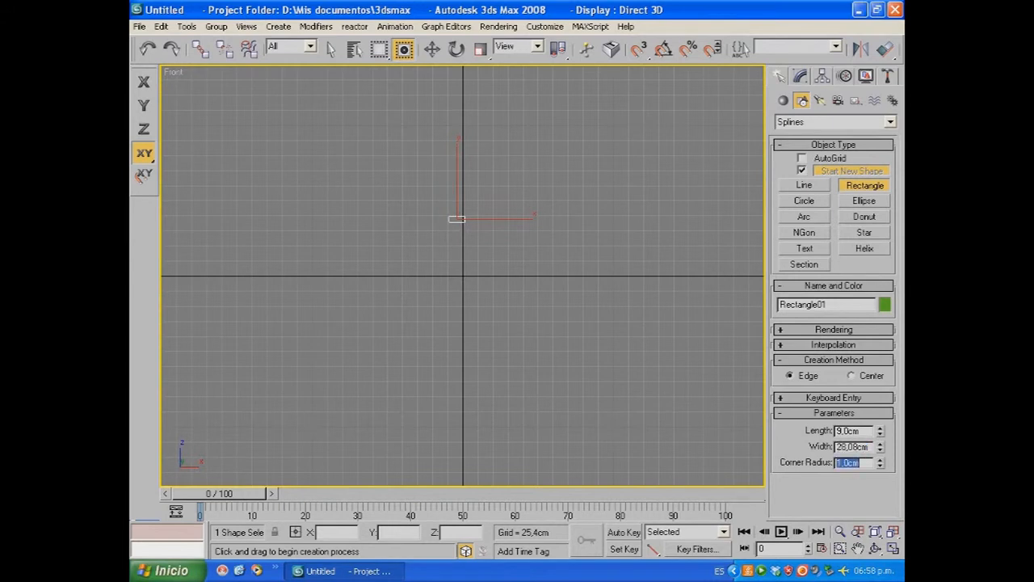
Step: Set the rectangle's width to 1 cm
double_click(871, 447)
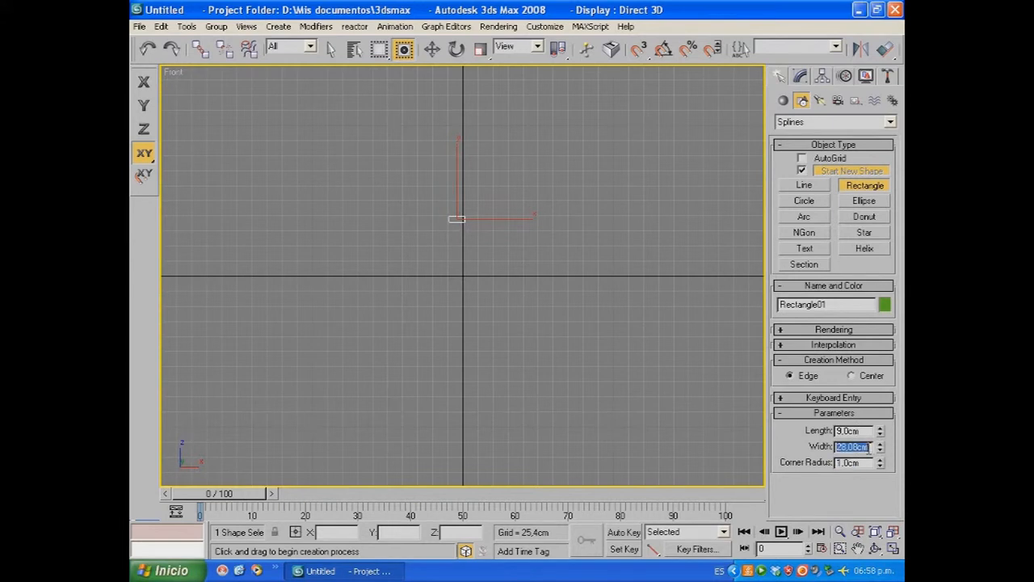
text(1)
key(Tab)
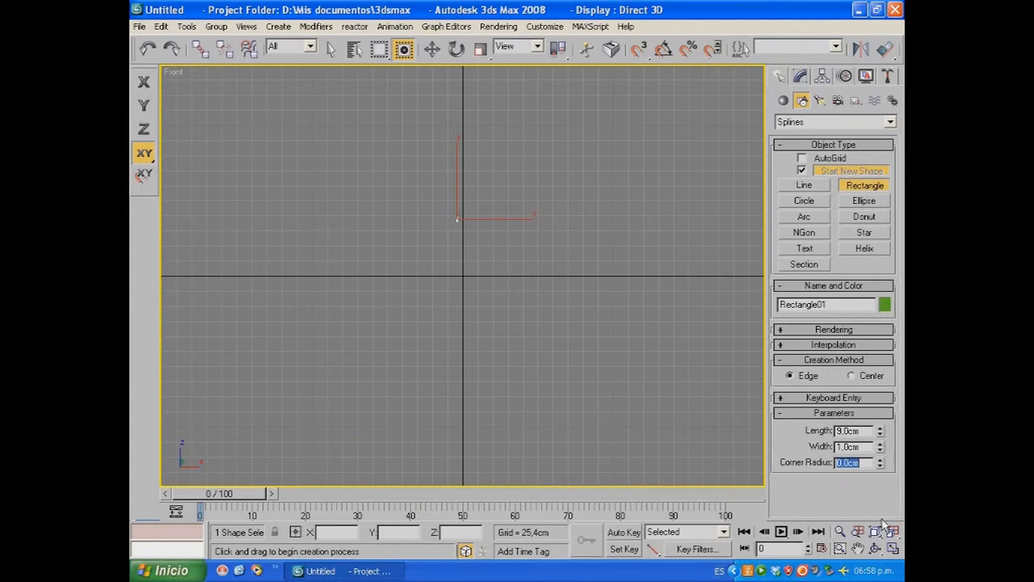
Step: Try to give the narrow rectangle a small corner radius
text(2)
double_click(858, 463)
text(,2)
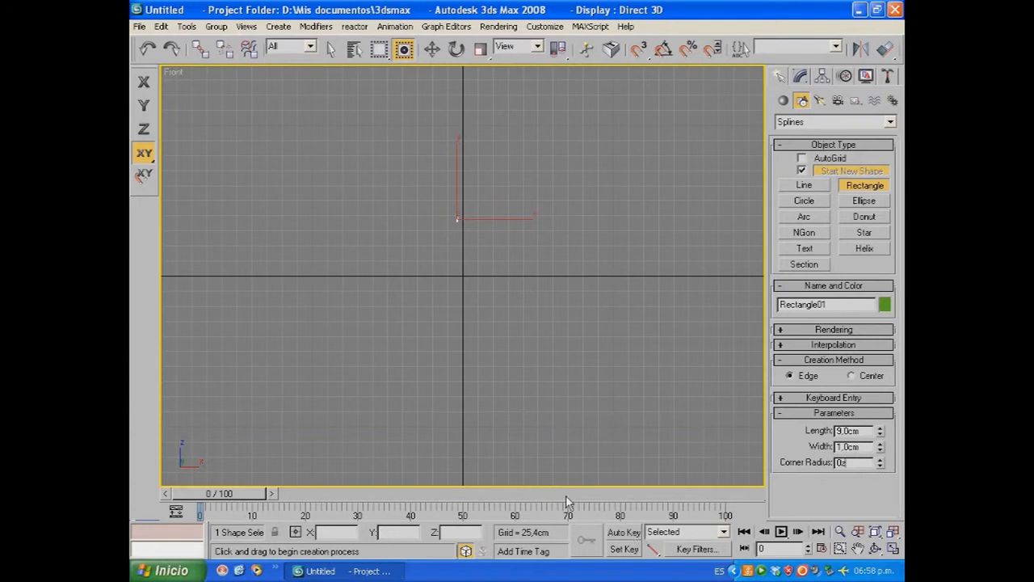
Step: Finish creating the rectangle and convert it to an Editable Spline
click(600, 410)
click(332, 49)
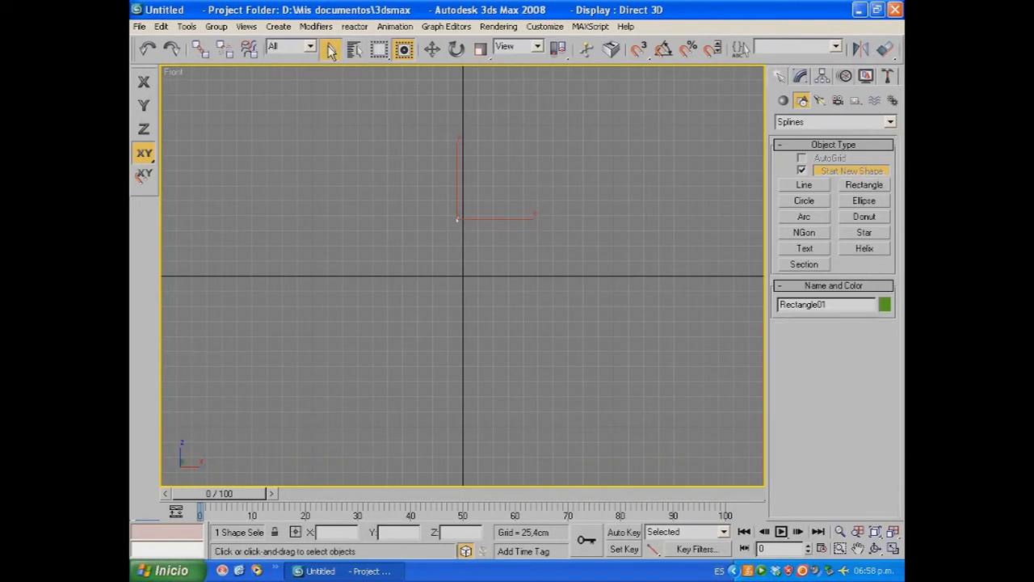
key(z)
middle_drag(617, 267, 522, 266)
scroll(527, 245, down, 2)
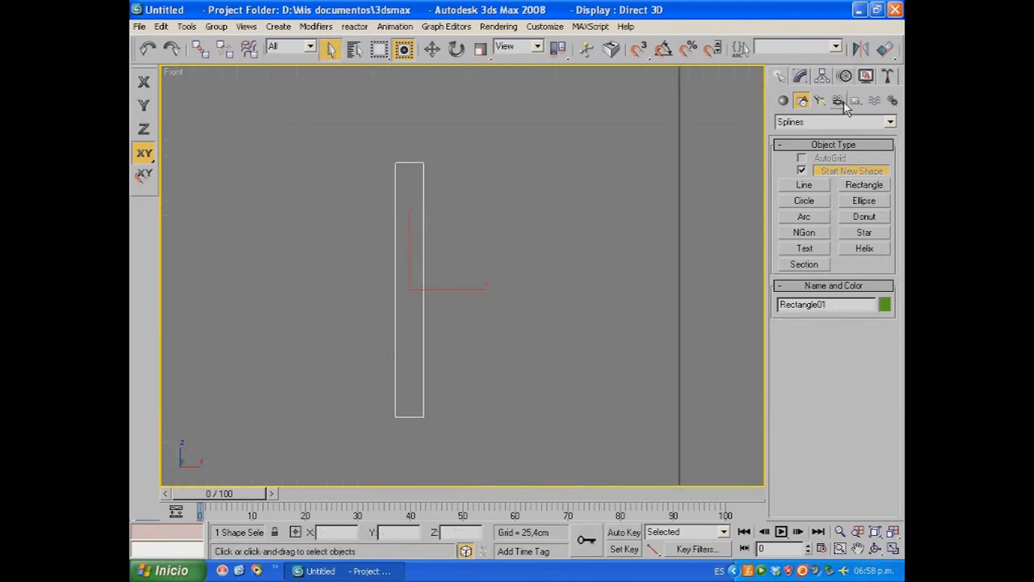
click(800, 76)
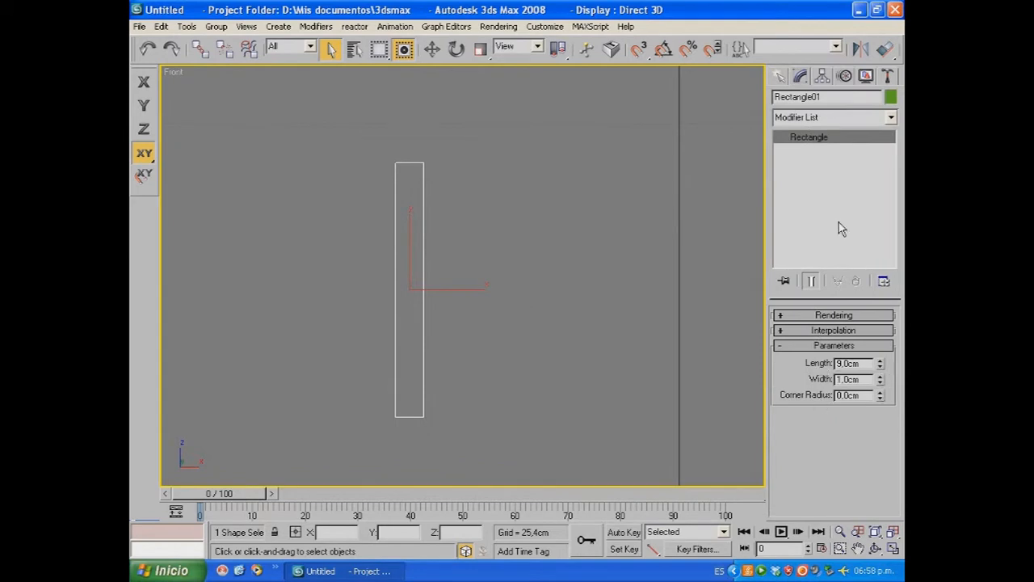
right_click(804, 144)
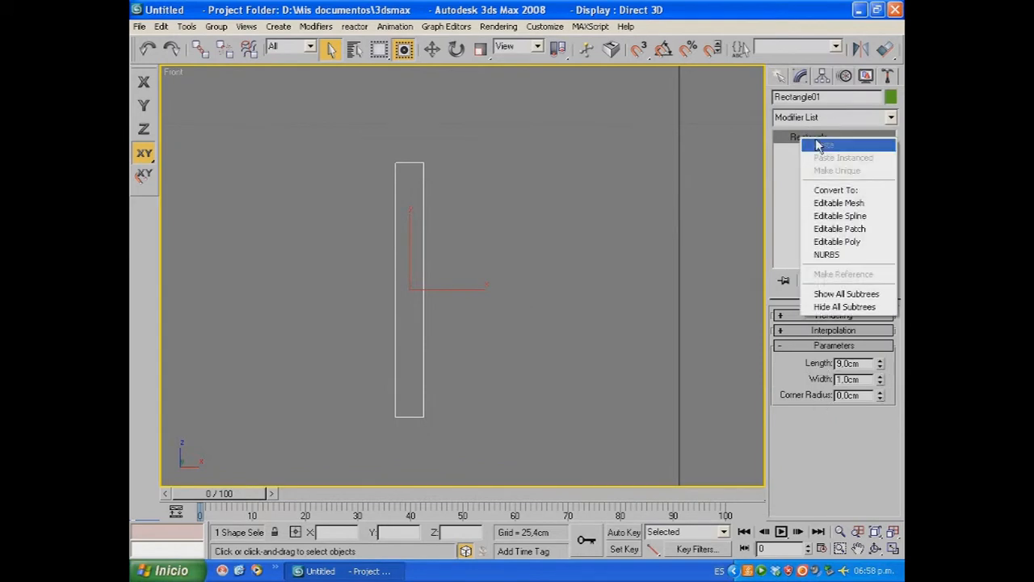
click(848, 216)
Step: Delete the rectangle's top, right and bottom segments, keeping only the left vertical one
click(834, 368)
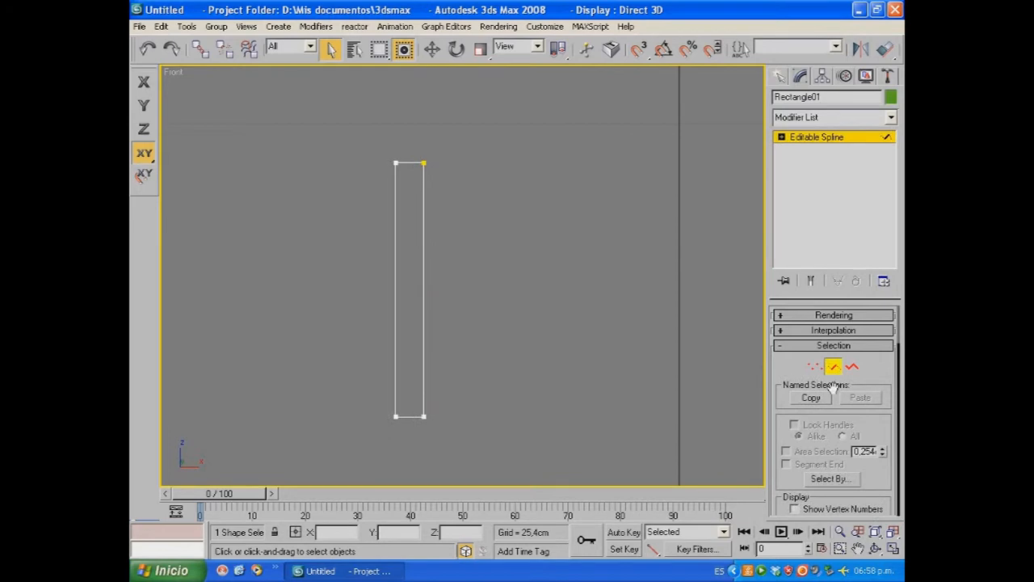
click(411, 164)
ctrl+click(424, 327)
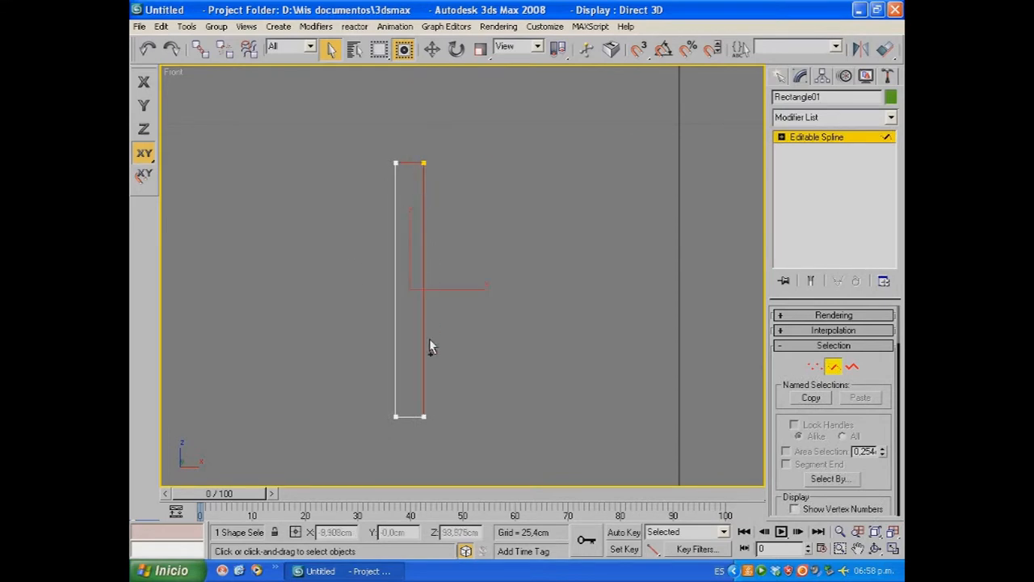
ctrl+click(409, 417)
key(Delete)
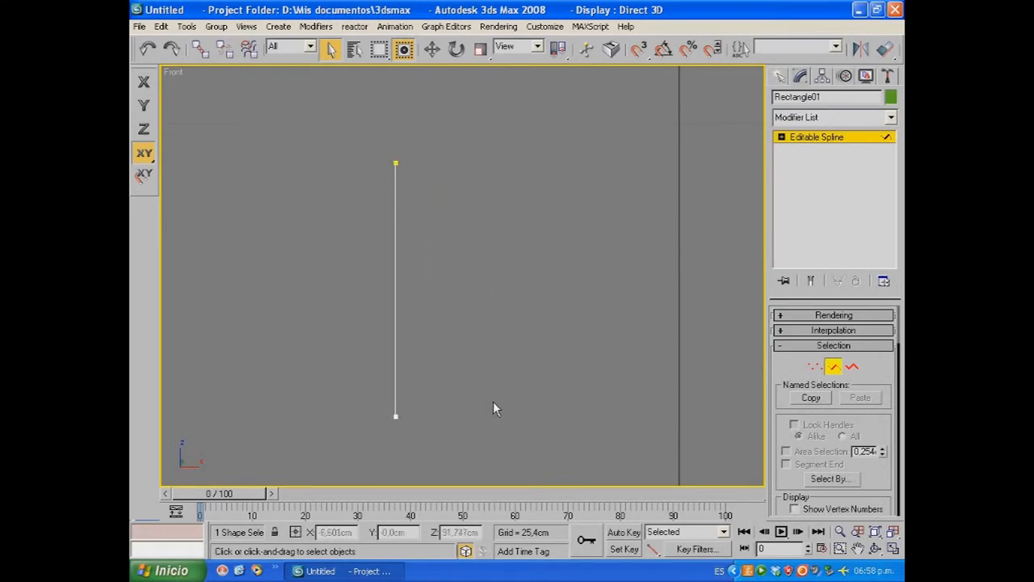
Step: Return to object level and rename the vertical spline as path
click(817, 137)
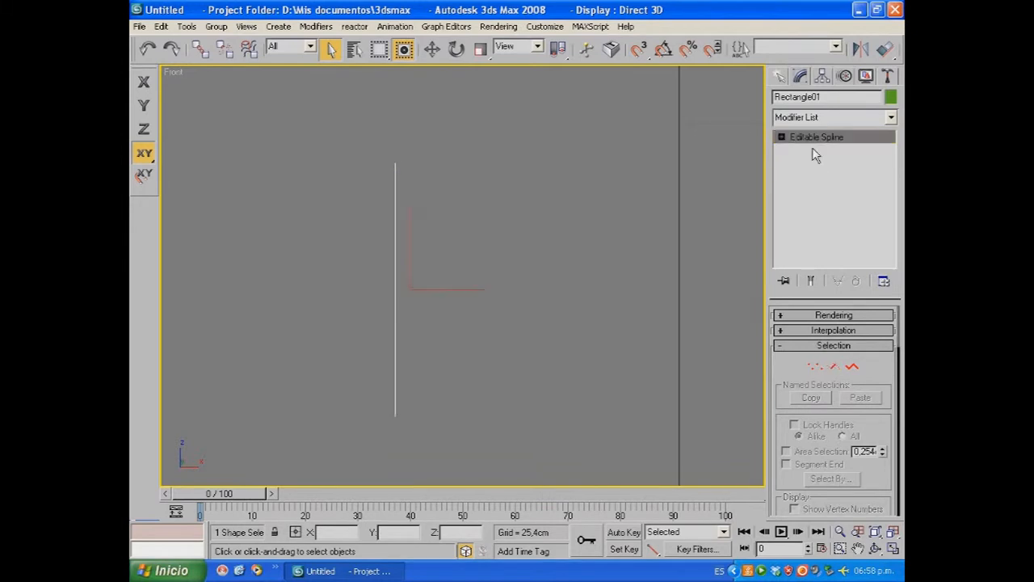
click(832, 97)
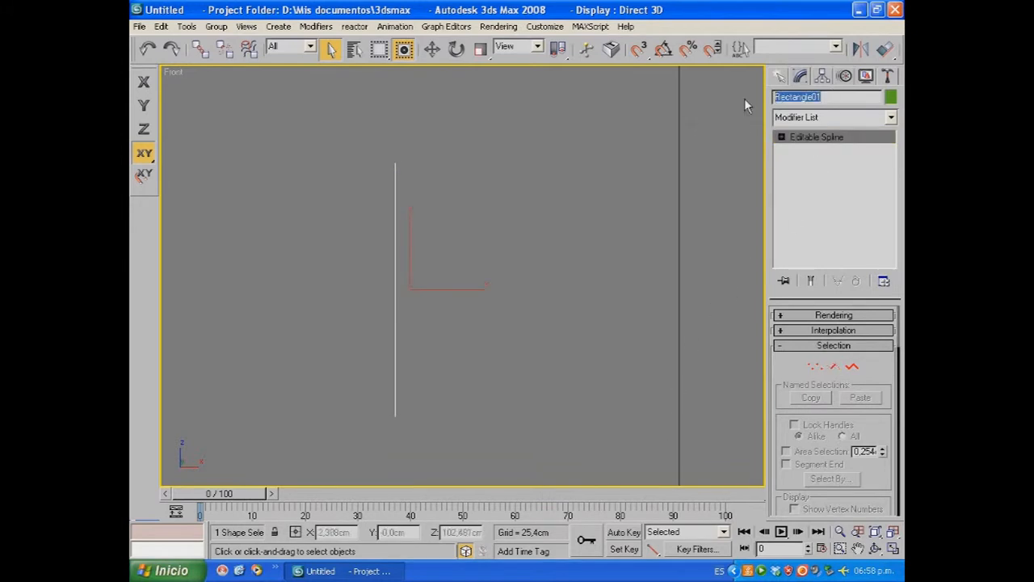
text(path)
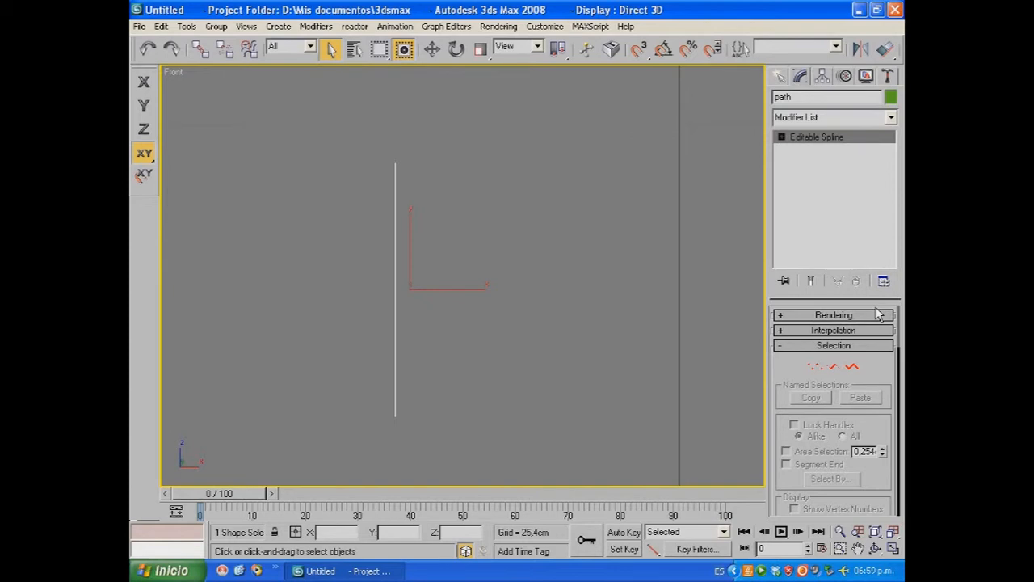
Step: Draw a six-pointed star spline beside the path, with radii of about 2.05 cm and 0.76 cm
click(775, 78)
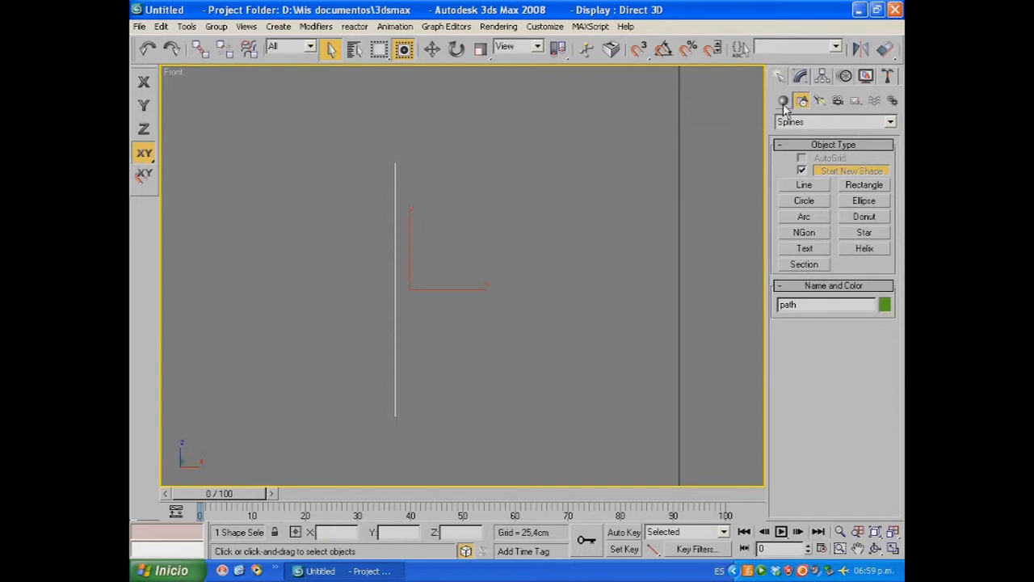
click(871, 234)
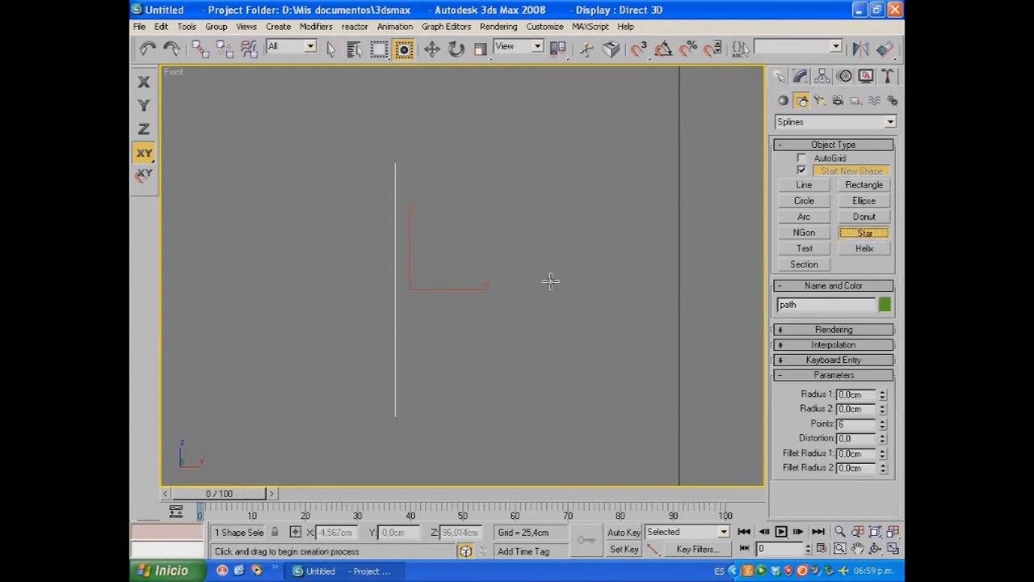
click(555, 231)
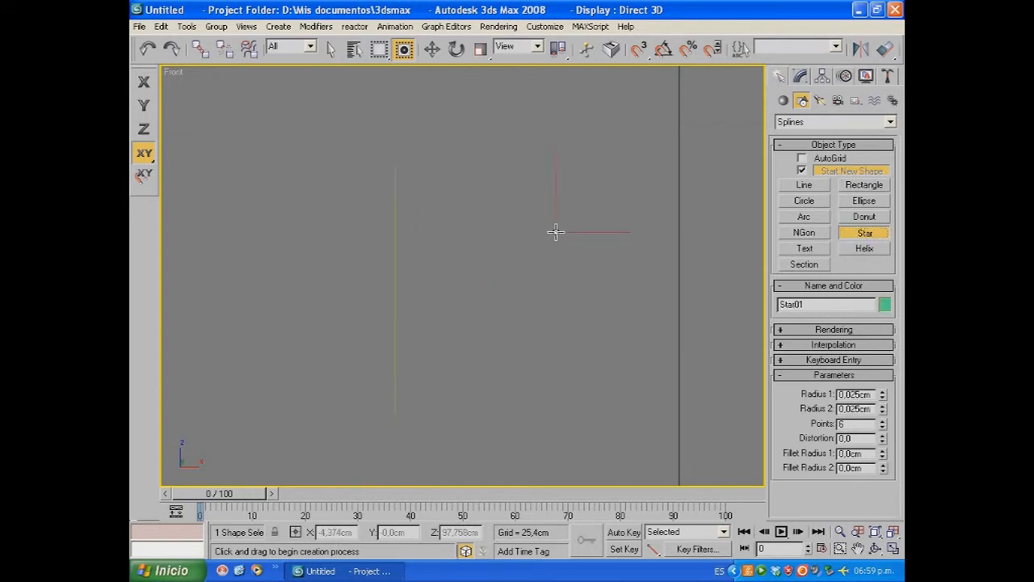
drag(555, 232, 566, 288)
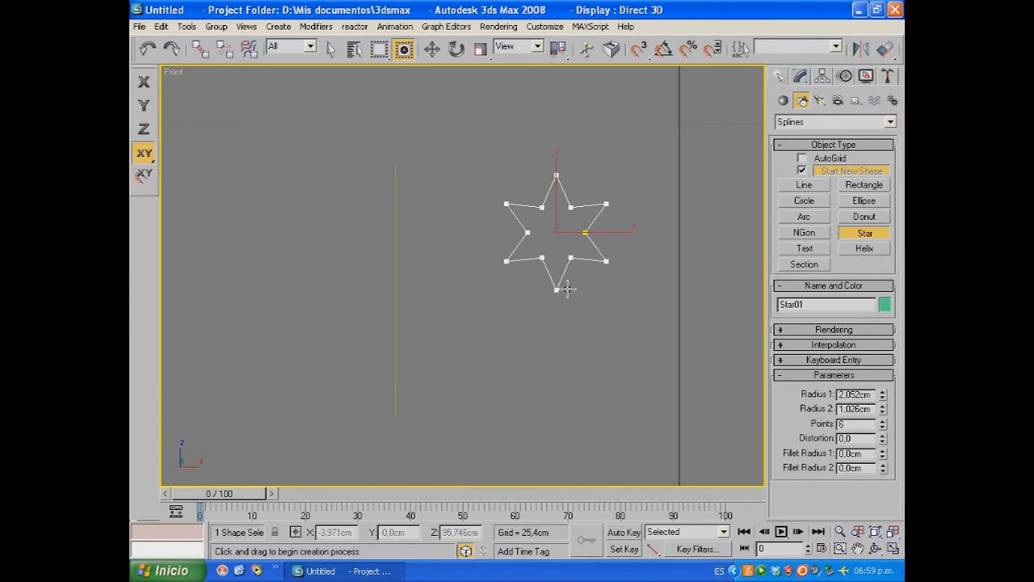
click(554, 254)
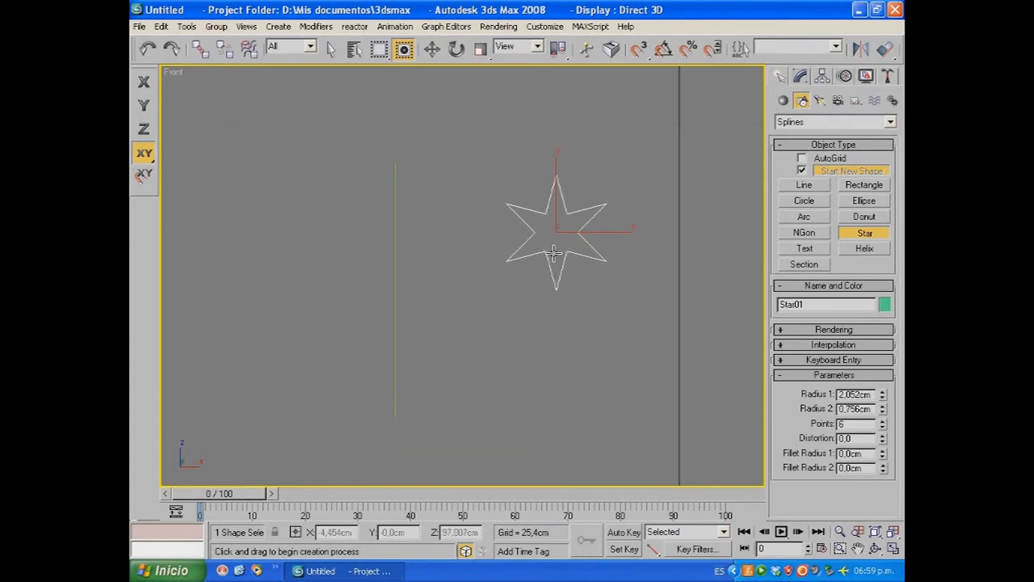
Step: Adjust the star's Radius 1 to about 2.256 cm and Radius 2 to about 1.035 cm, with 6 points
click(800, 77)
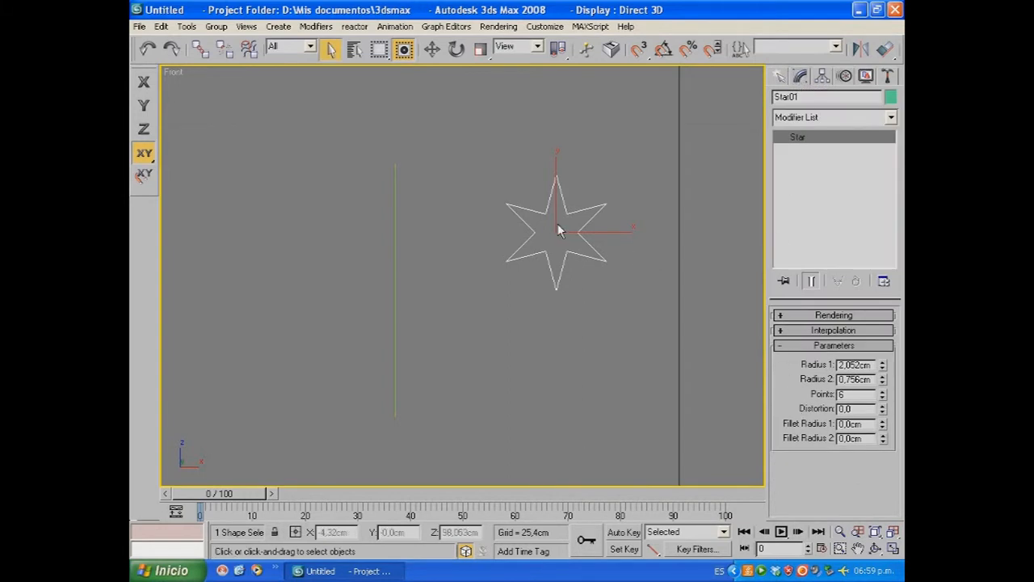
middle_drag(633, 288, 598, 325)
scroll(602, 307, up, 2)
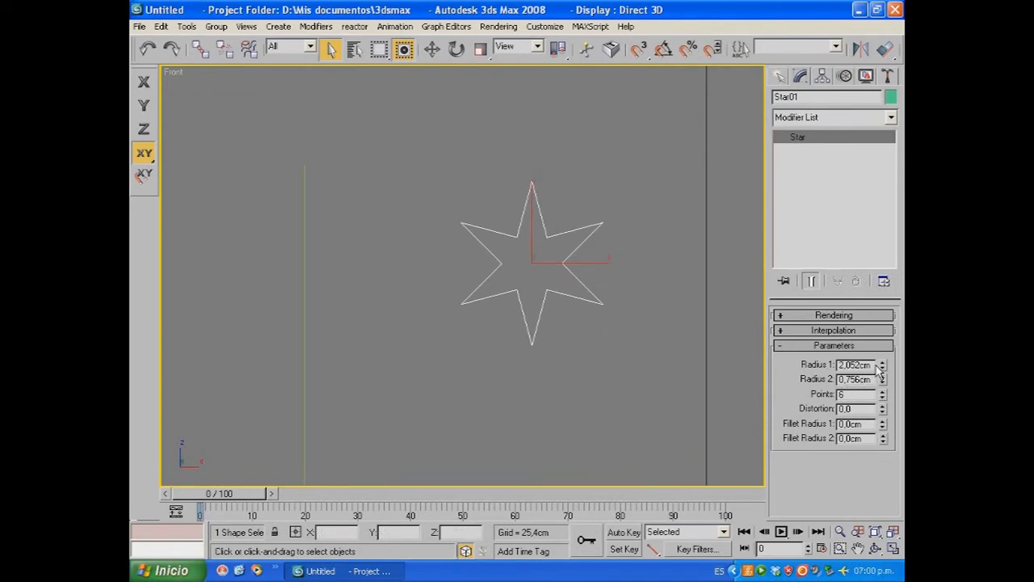
mouse_move(886, 368)
mouse_down()
mouse_move(883, 325)
mouse_move(883, 396)
mouse_move(882, 386)
mouse_up()
double_click(864, 391)
text(6)
key(Return)
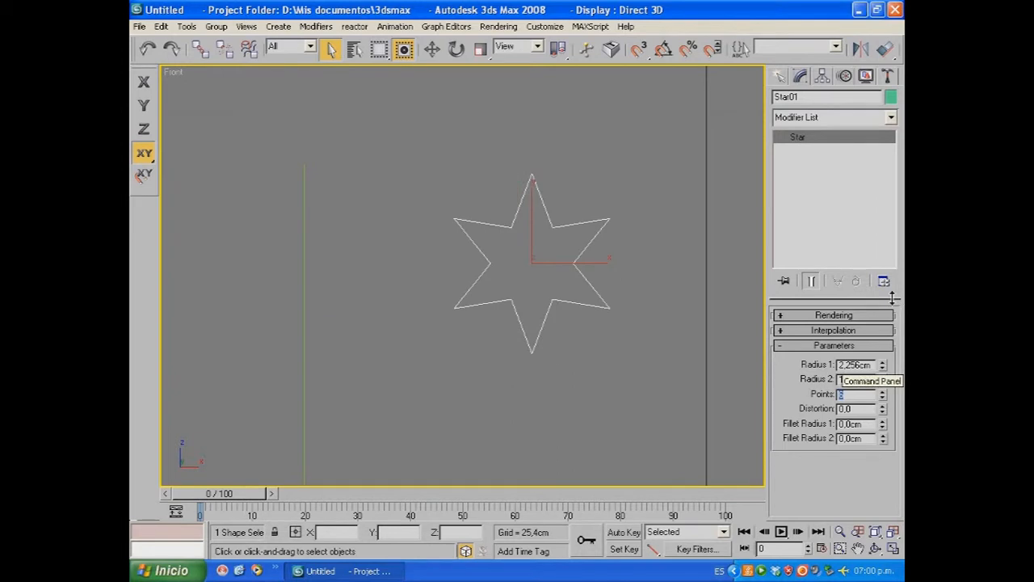
Step: Try a distortion of about 26.67 on the star, and reset the distortion to 0
drag(883, 409, 545, 104)
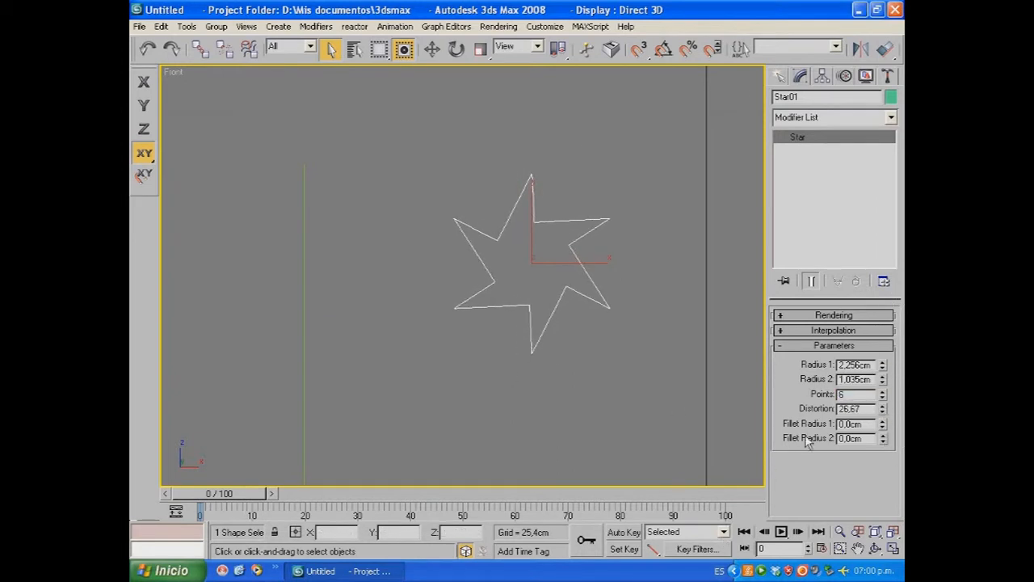
double_click(872, 408)
text(0)
key(Return)
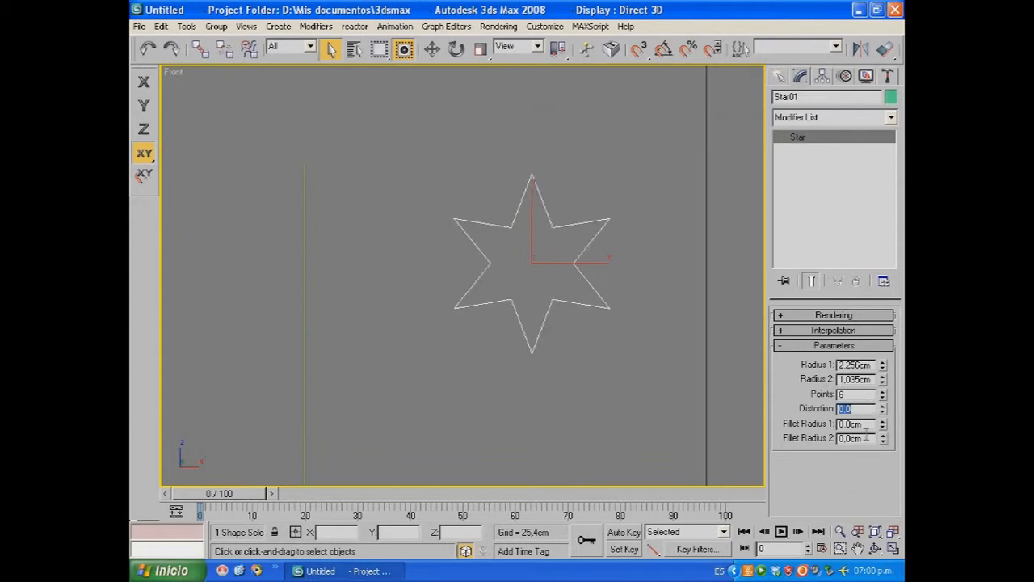
Step: Round the star with fillet radii of about 0.203 cm and 0.33 cm, and set Radius 1 to 1.1 cm and Radius 2 to 0.8 cm
drag(883, 427, 881, 416)
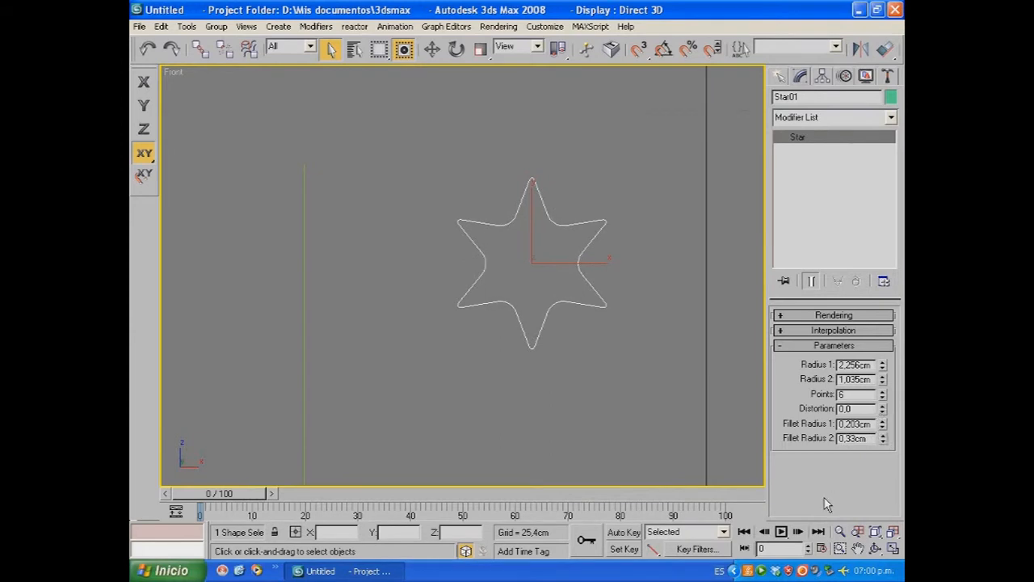
double_click(846, 366)
text(1,1)
key(Return)
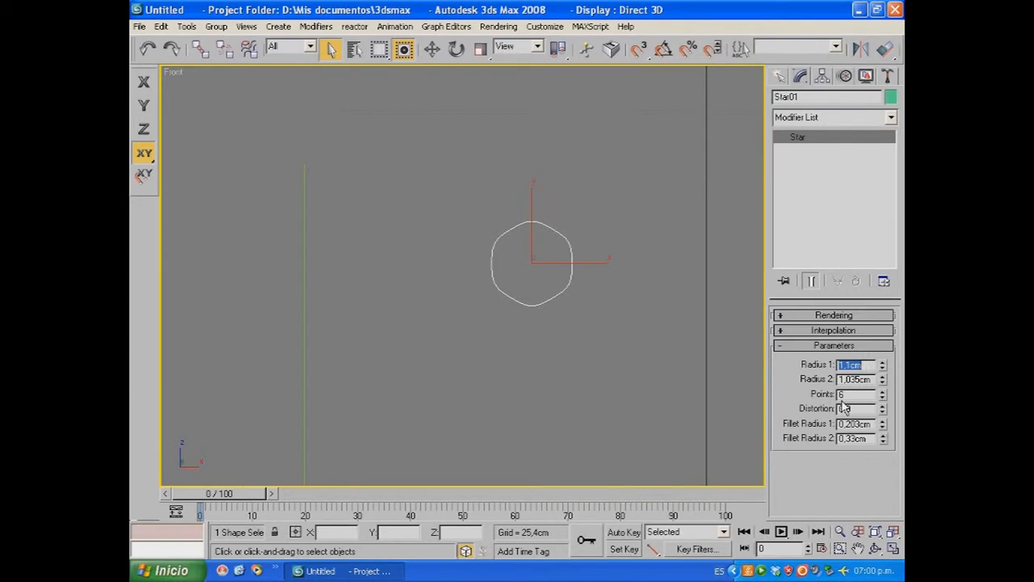
double_click(856, 380)
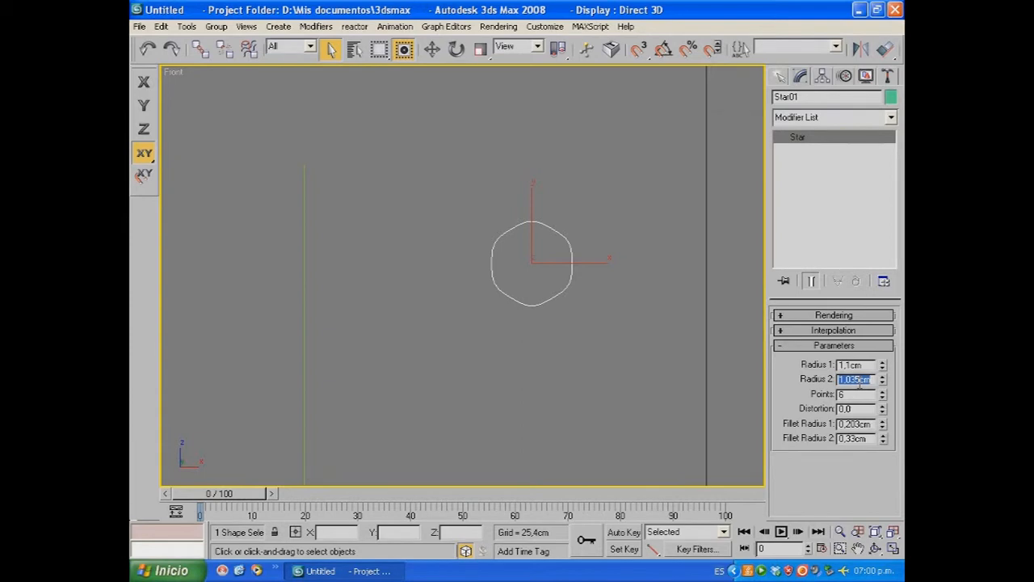
text(0,8)
key(Return)
Step: Reduce the star's Fillet Radius 1 to about 0.127 cm and Fillet Radius 2 to about 0.178 cm
middle_drag(673, 317, 588, 283)
scroll(598, 372, up, 3)
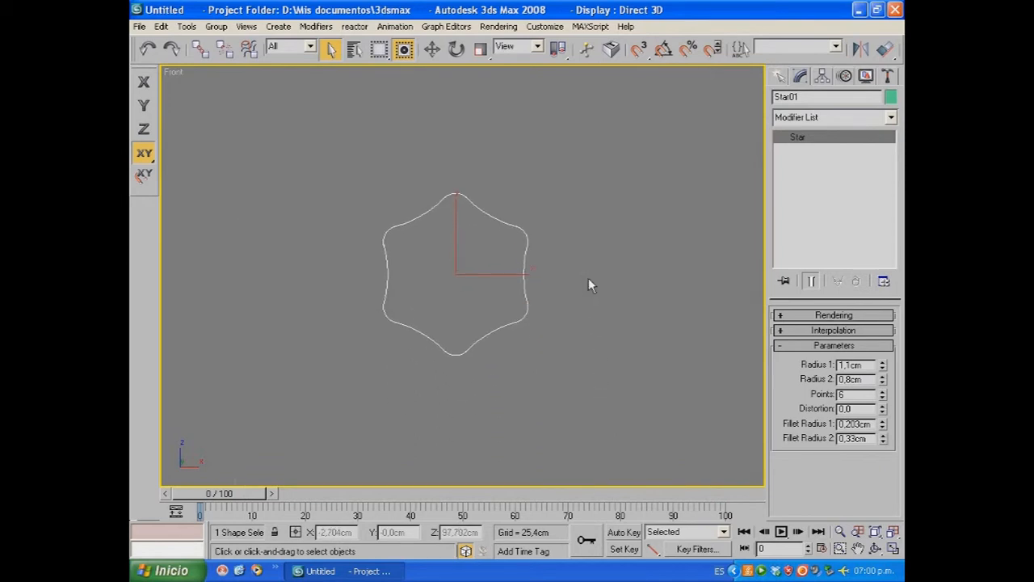
click(882, 427)
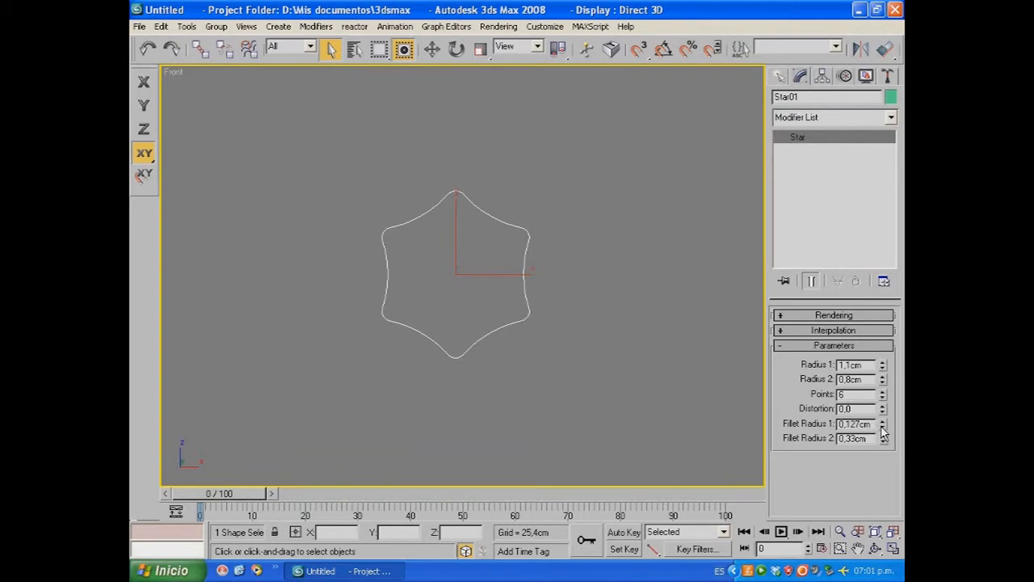
click(883, 442)
mouse_move(884, 441)
mouse_down()
mouse_move(887, 452)
mouse_move(885, 439)
mouse_up()
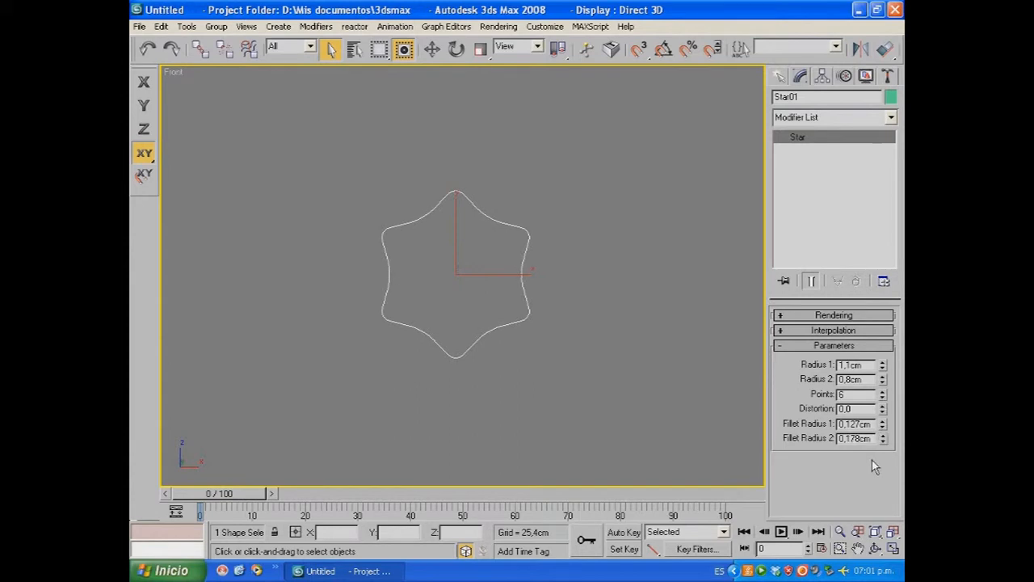
Step: Set the star's Radius 1 to 1.125 cm, Radius 2 to 0.724 cm and Fillet Radius 1 to 0.178 cm, and rename it shape mango
drag(883, 381, 886, 390)
click(884, 383)
click(882, 364)
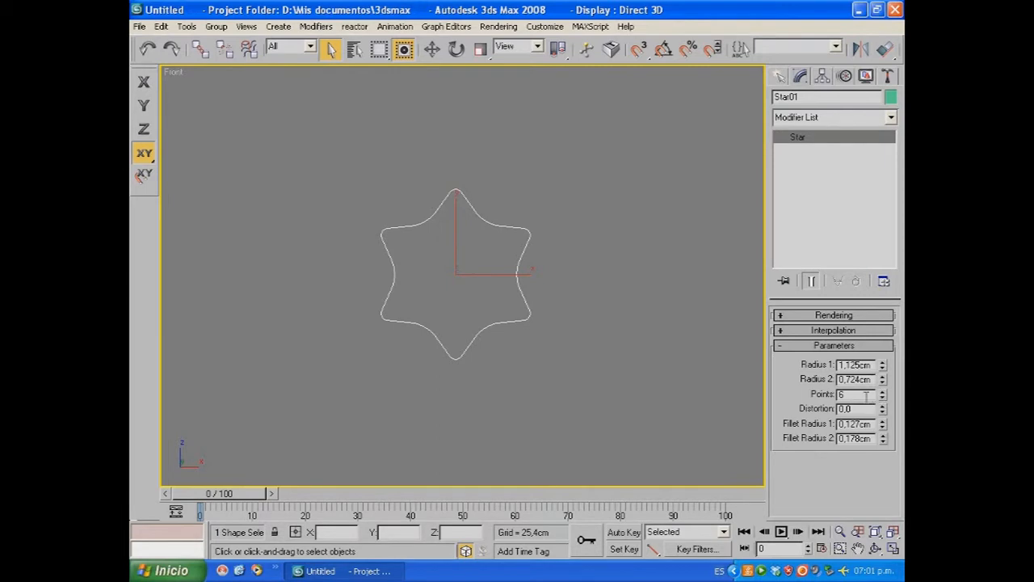
click(883, 421)
click(883, 421)
drag(807, 96, 782, 96)
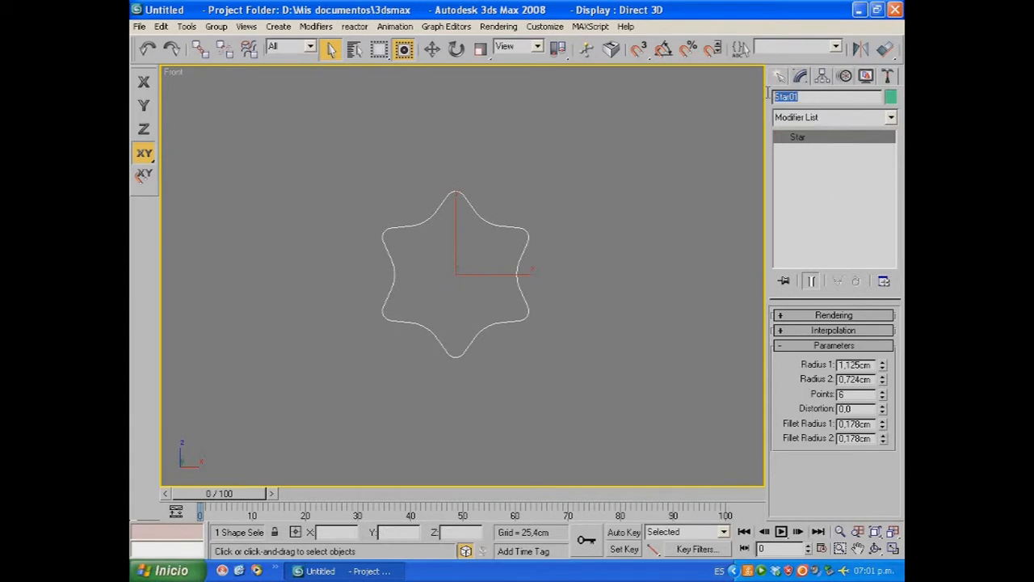
text(shape mango)
Step: Create a Loft compound object from the straight path spline, using the six-pointed star as its cross-section shape
scroll(304, 294, down, 5)
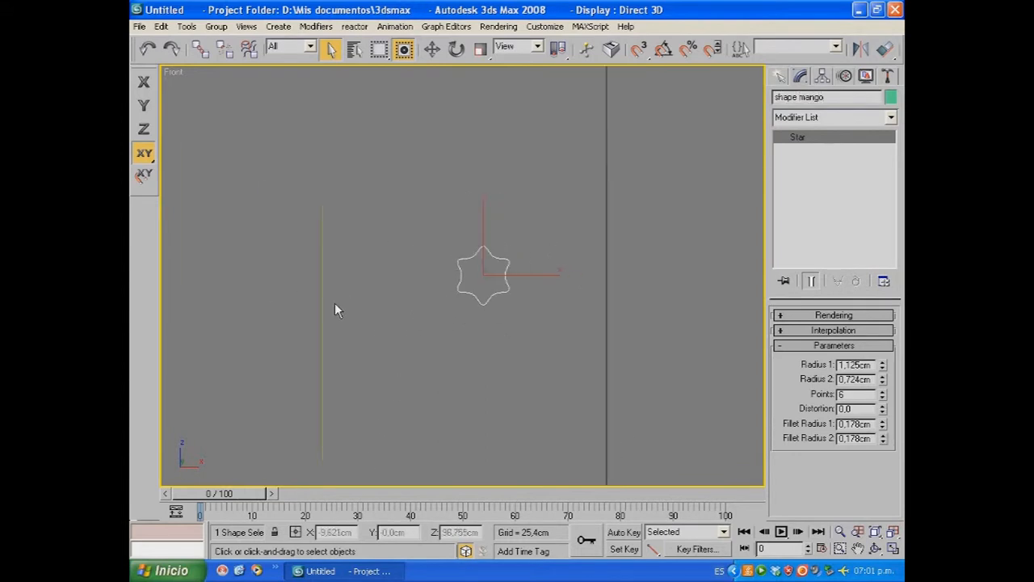
click(323, 298)
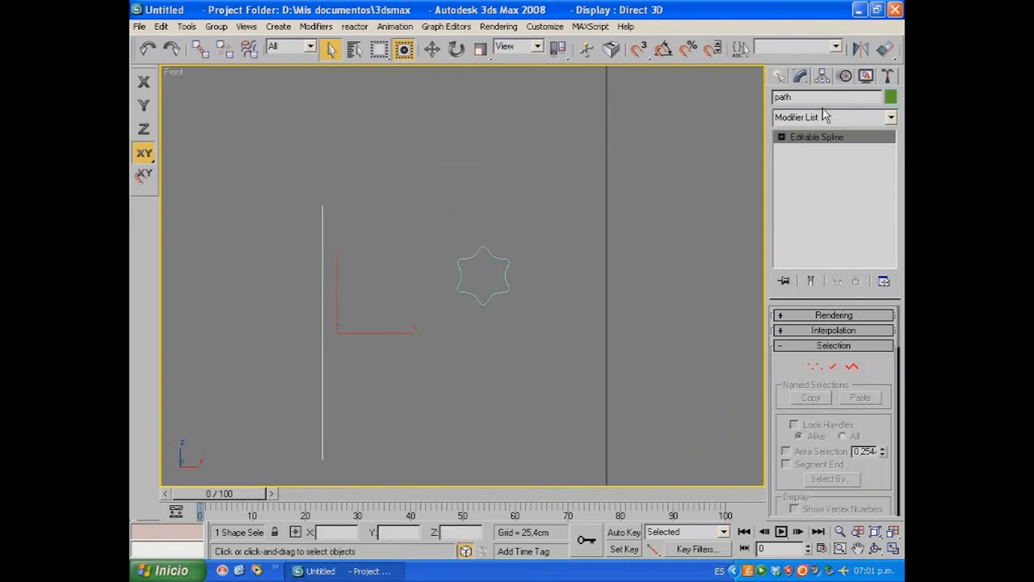
click(779, 75)
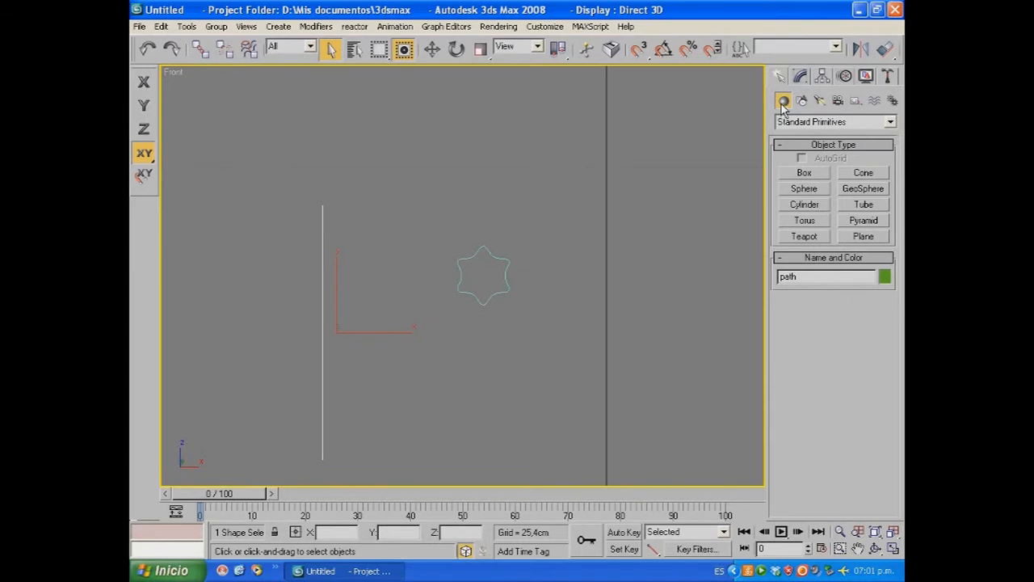
click(890, 122)
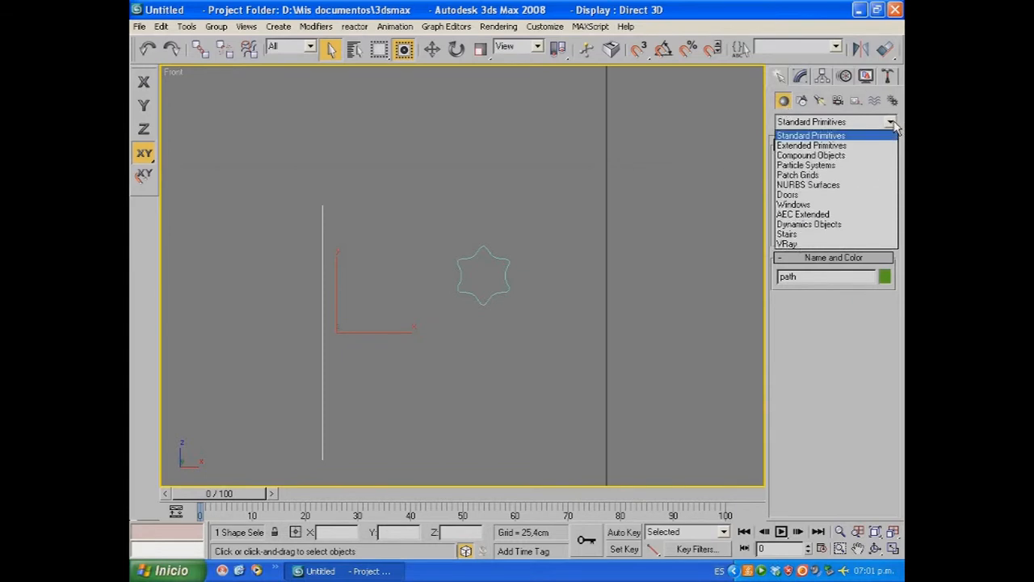
click(828, 155)
click(799, 236)
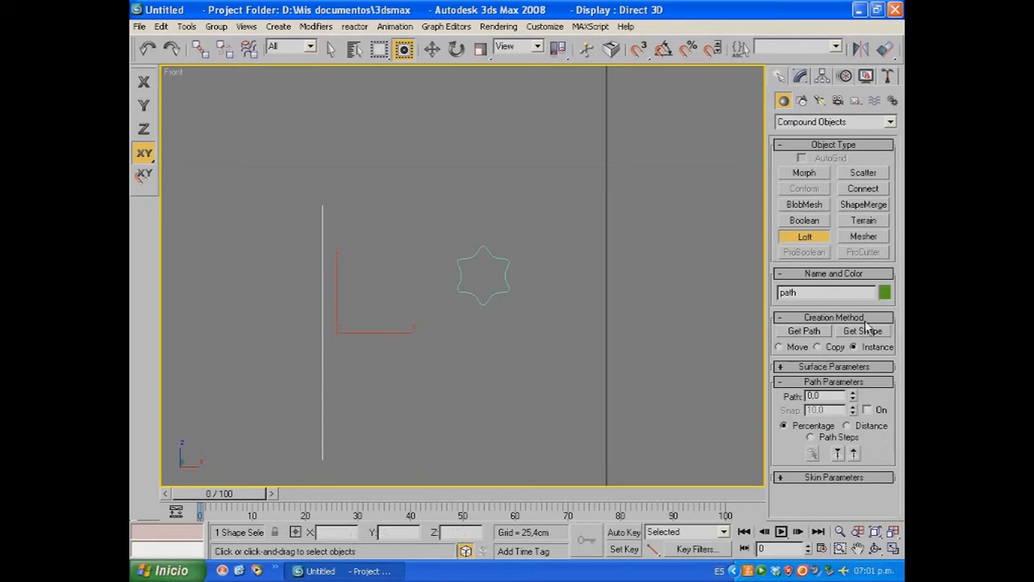
click(863, 331)
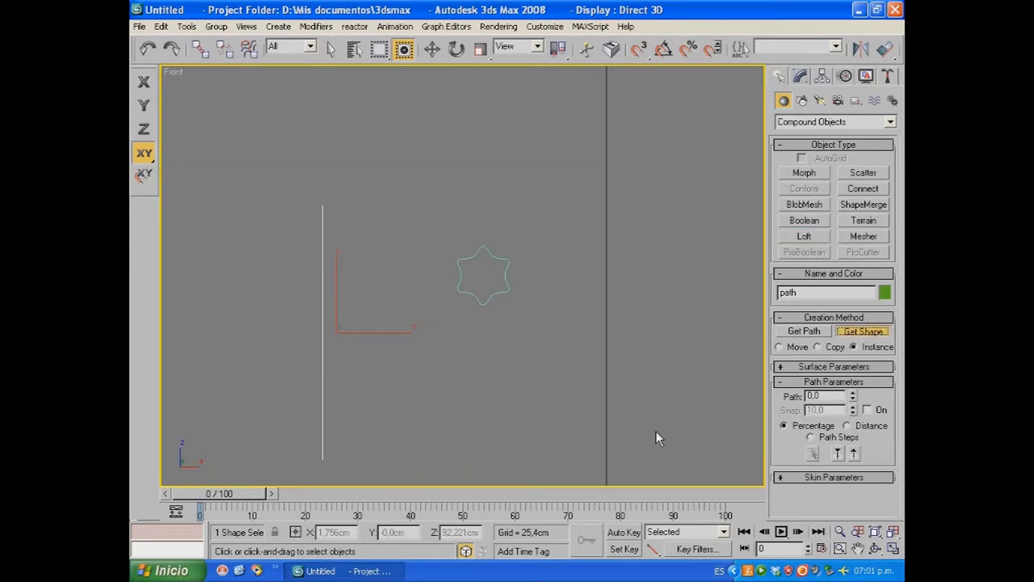
click(492, 307)
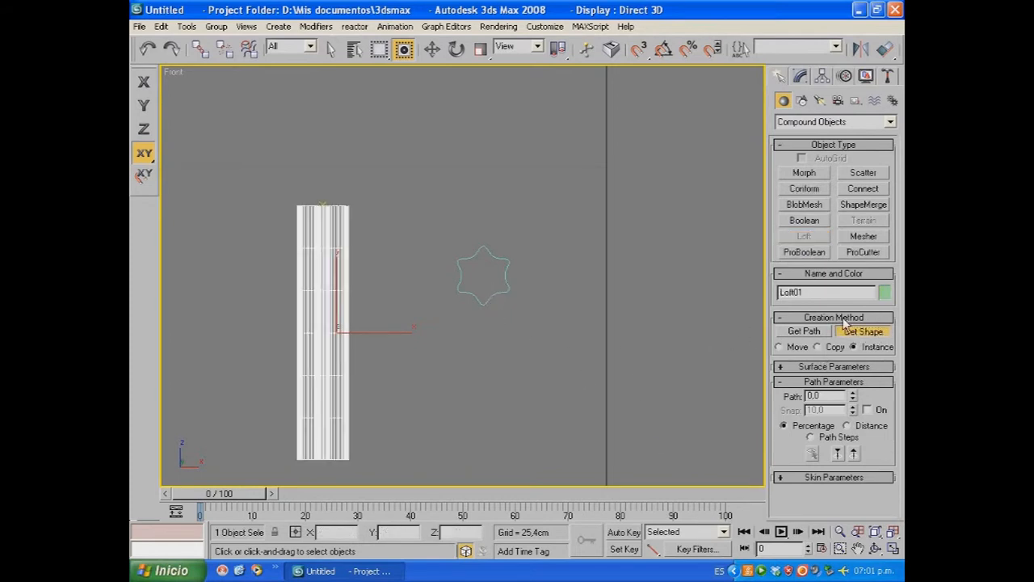
Step: Rename the new loft object as mango
click(892, 549)
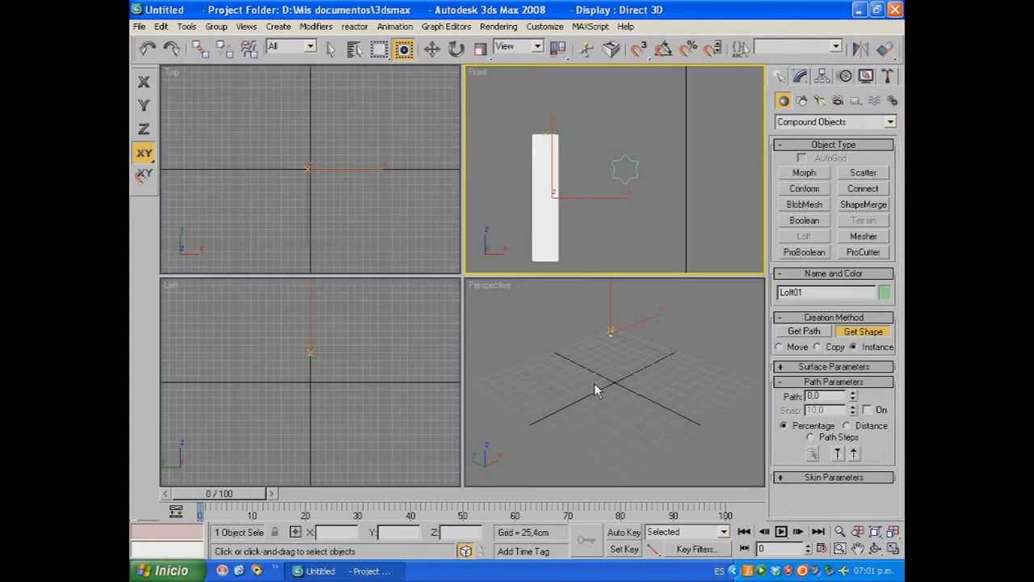
key(ctrl+shift+z)
double_click(821, 292)
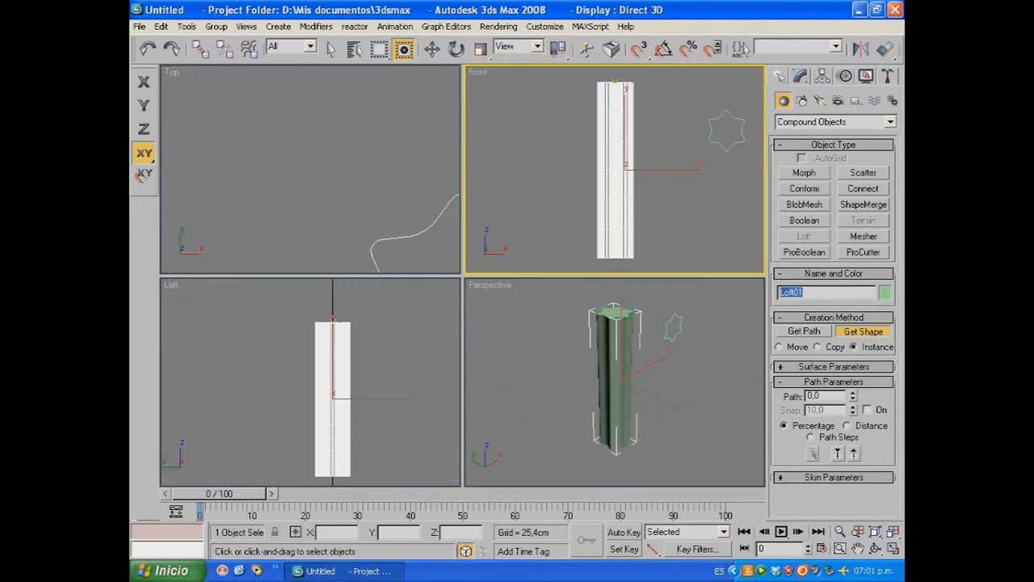
text(mango)
Step: Try turning off Cap Start and Cap End for the mango loft, and inspect both of its ends in the perspective view
right_click(494, 289)
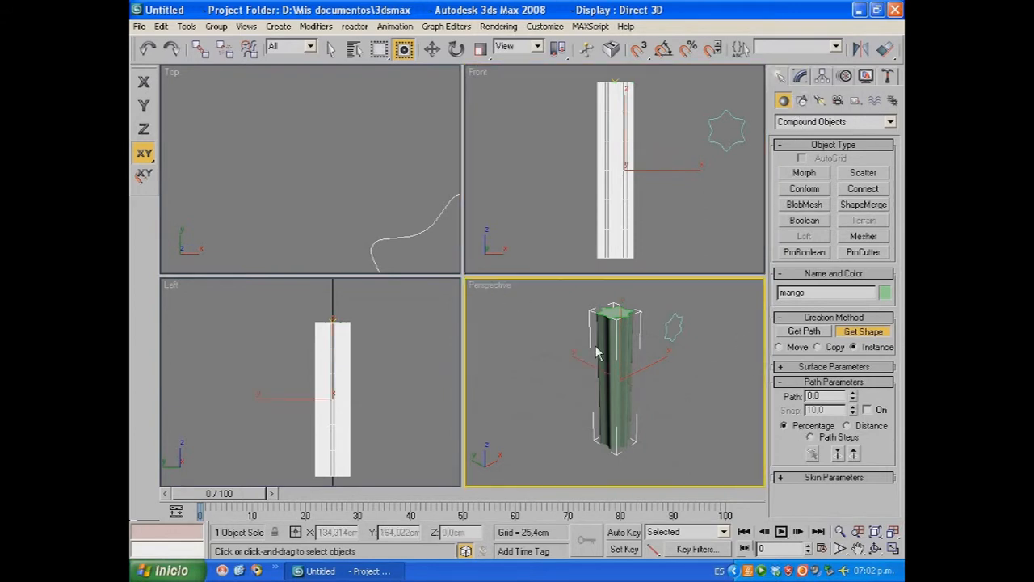
middle_drag(725, 440, 704, 430)
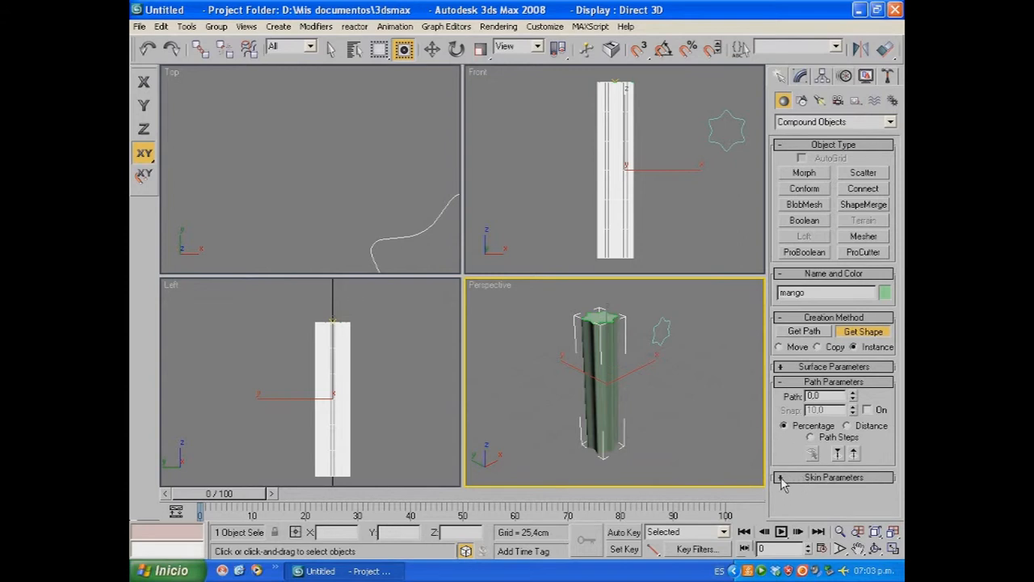
click(801, 76)
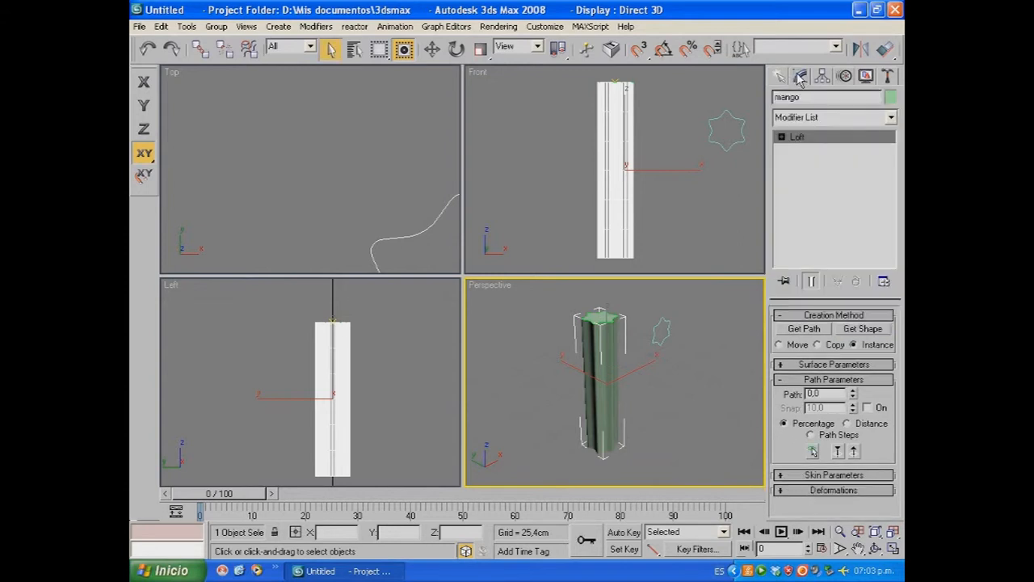
click(781, 476)
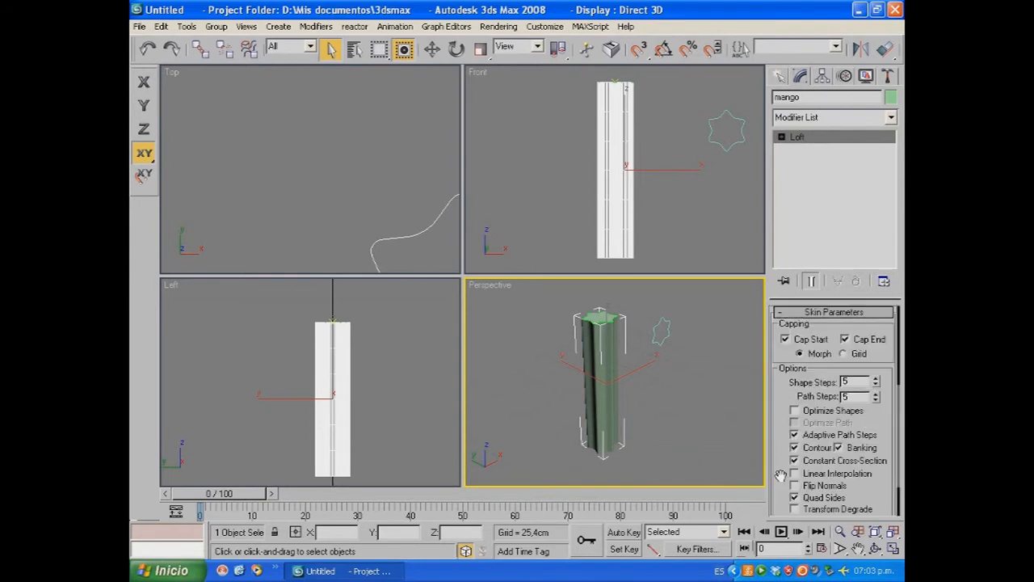
click(894, 548)
middle_drag(698, 411, 638, 438)
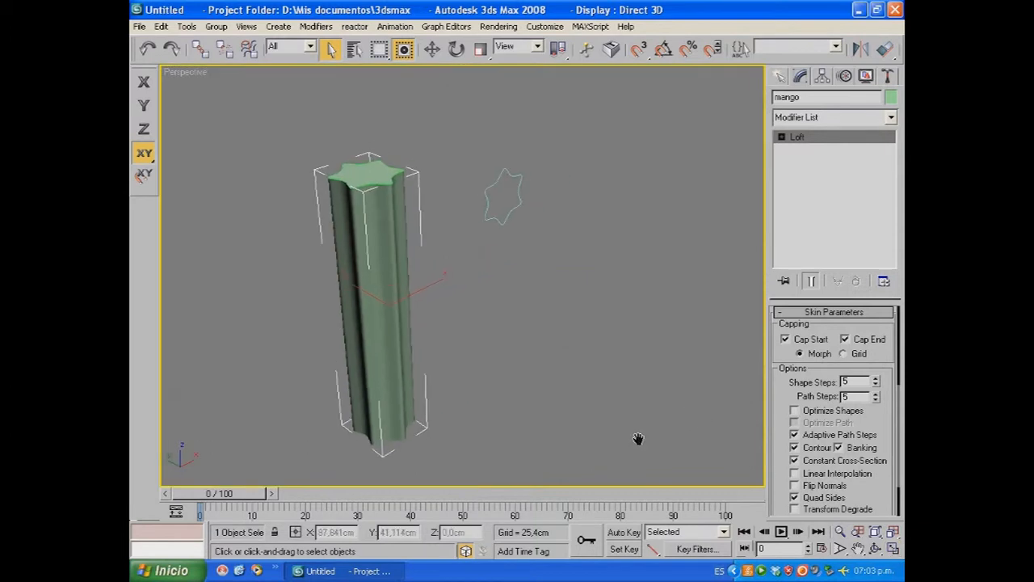
click(786, 340)
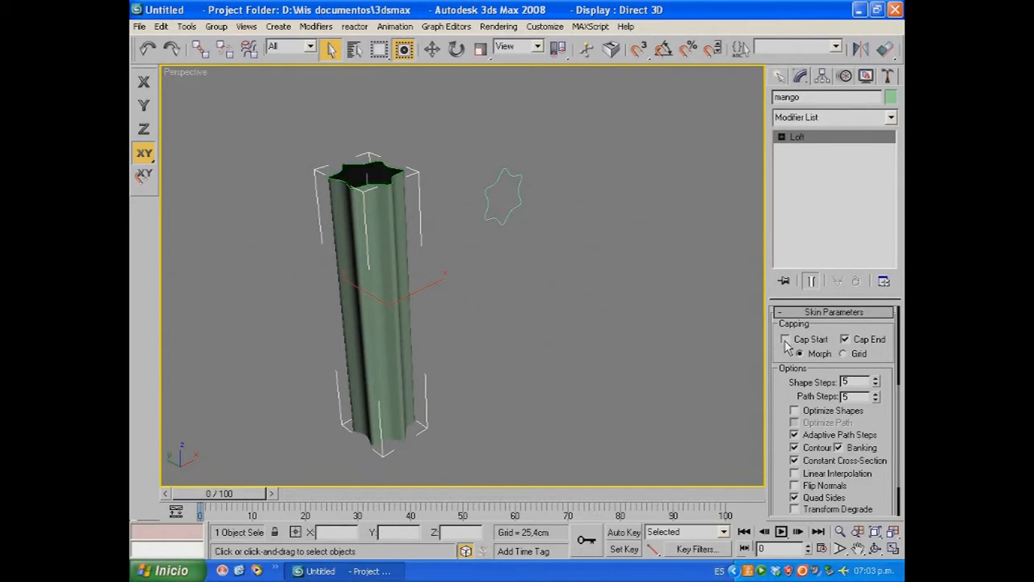
click(846, 340)
alt+middle_drag(562, 373, 505, 198)
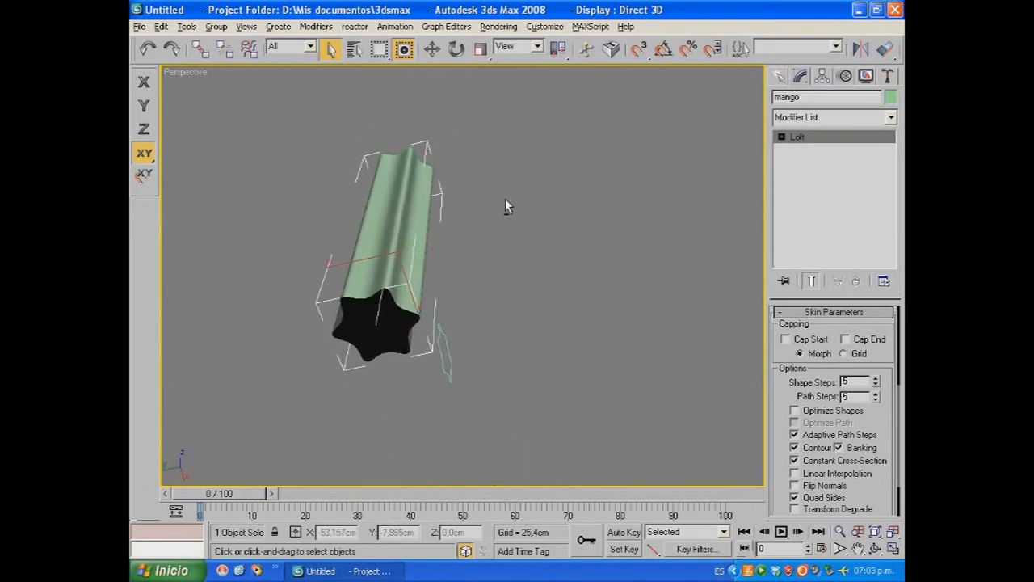
Step: Turn Cap Start and Cap End back on for the mango loft, checking each closed end in the perspective view
click(785, 340)
alt+middle_drag(649, 297, 625, 442)
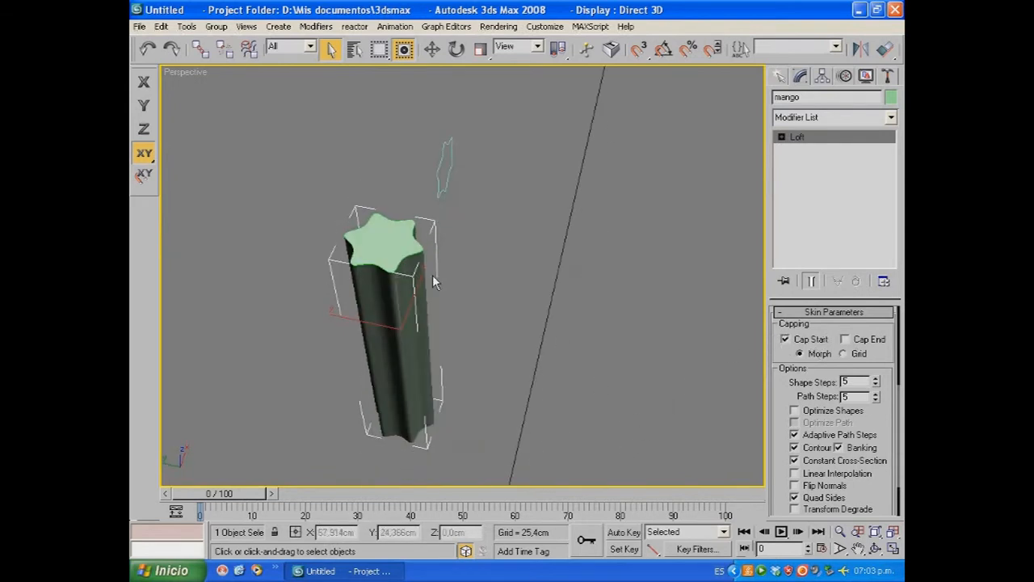
alt+middle_drag(581, 356, 578, 317)
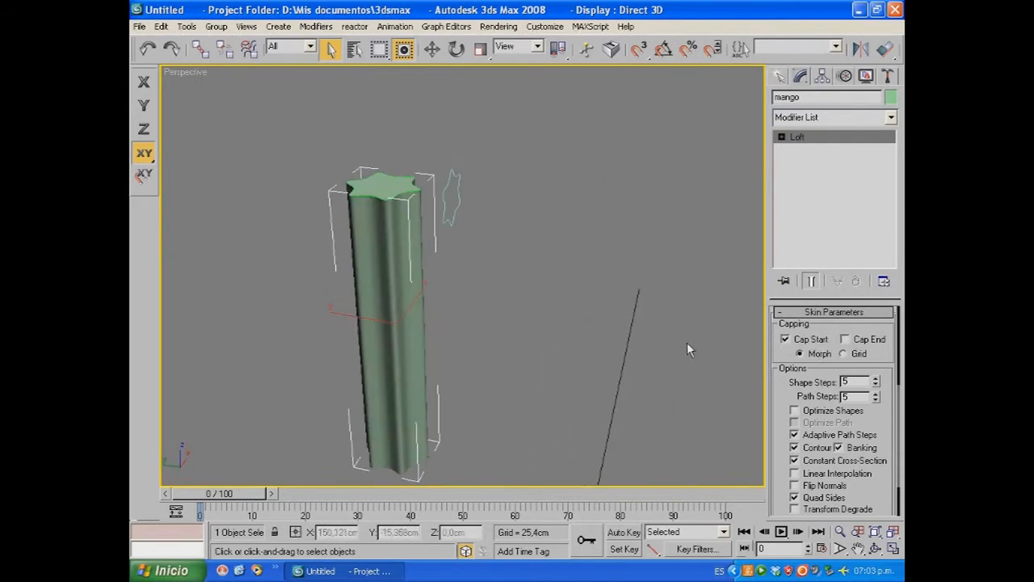
click(785, 339)
click(785, 339)
alt+middle_drag(691, 399, 659, 267)
click(845, 339)
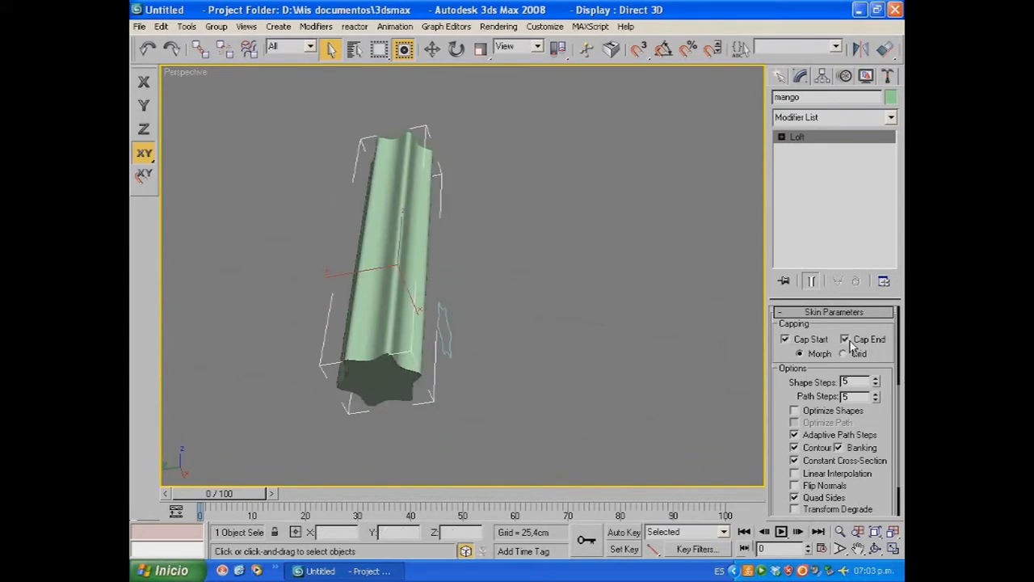
alt+middle_drag(555, 357, 519, 402)
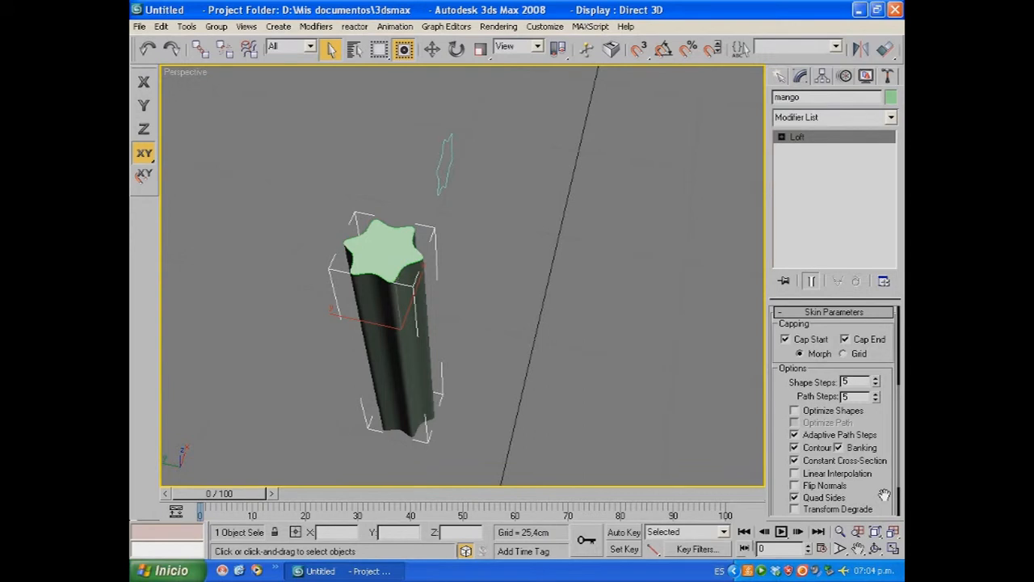
click(782, 314)
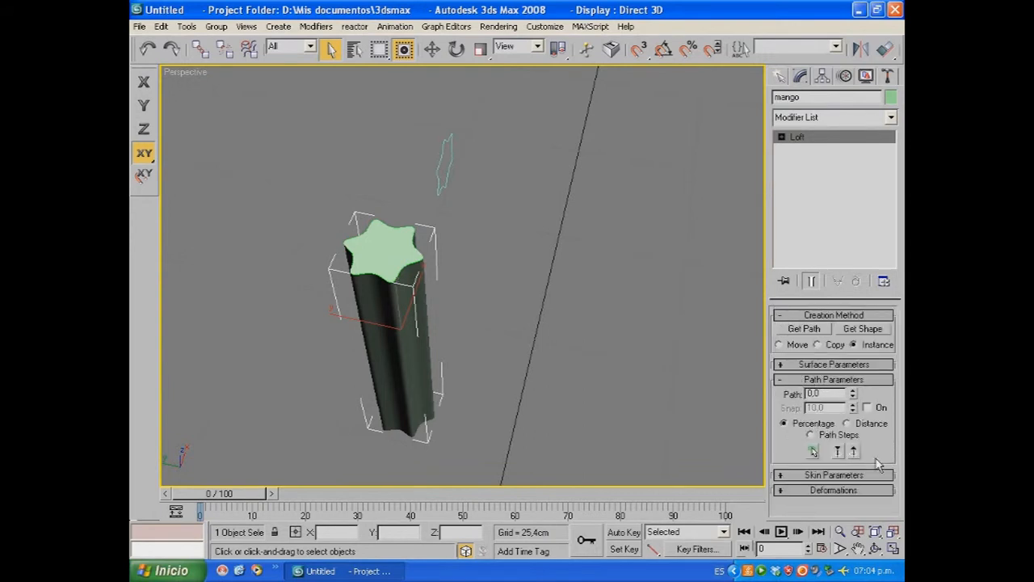
Step: Rotate the mango loft exactly 90 degrees about the screen Z axis in the front view so it lies horizontally
click(779, 489)
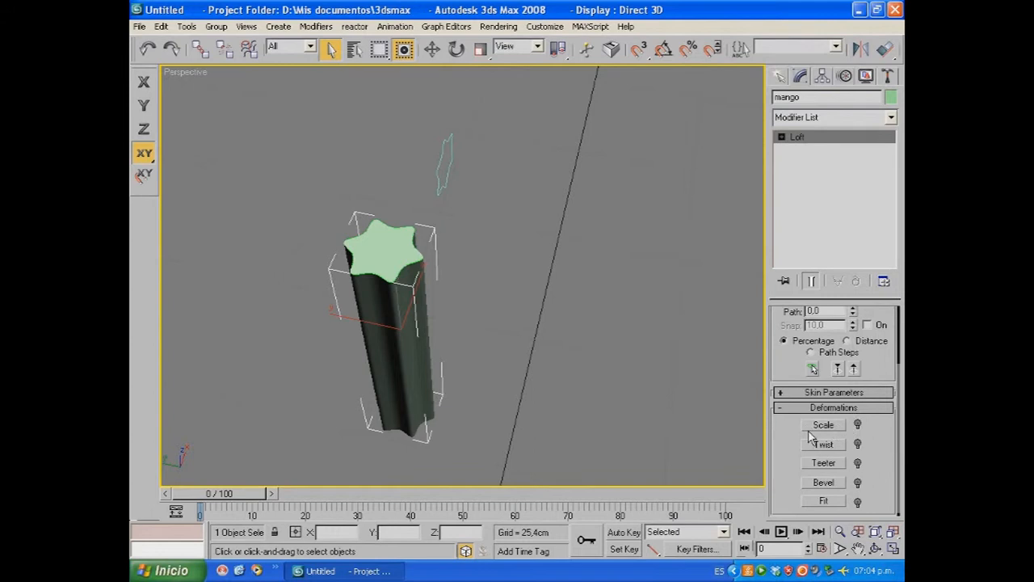
click(894, 548)
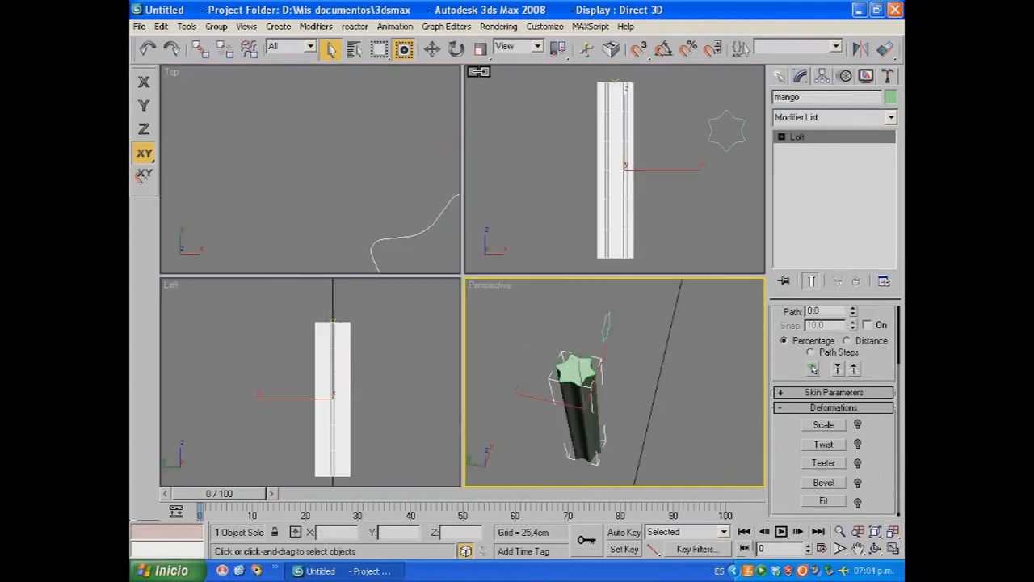
right_click(505, 100)
click(893, 548)
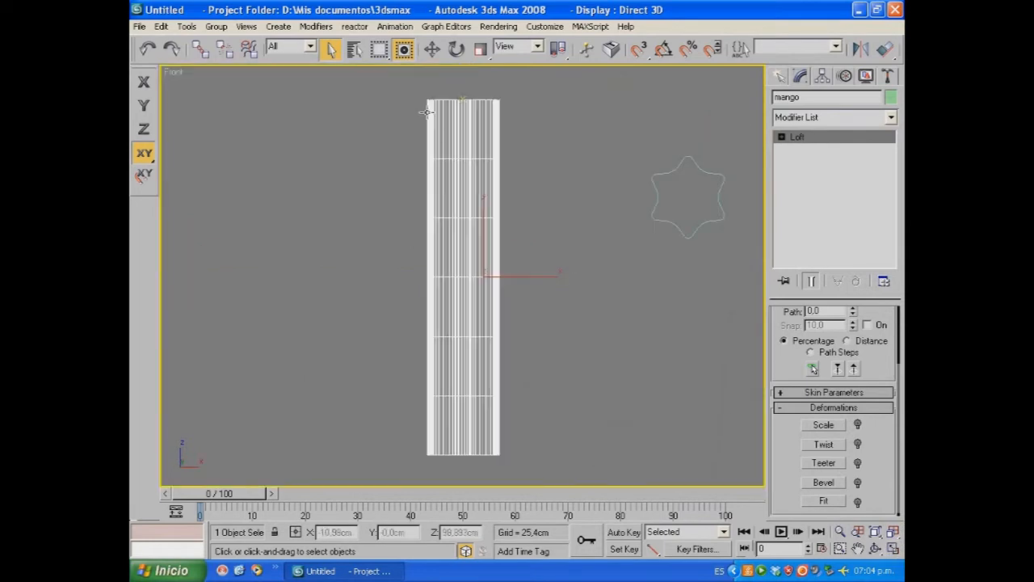
click(456, 49)
right_click(457, 50)
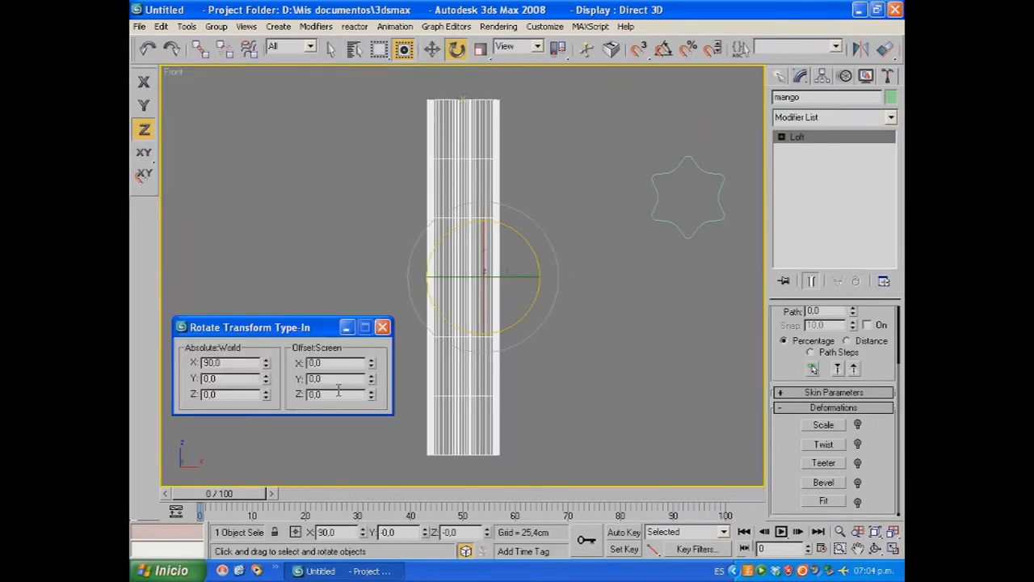
text(90)
key(Return)
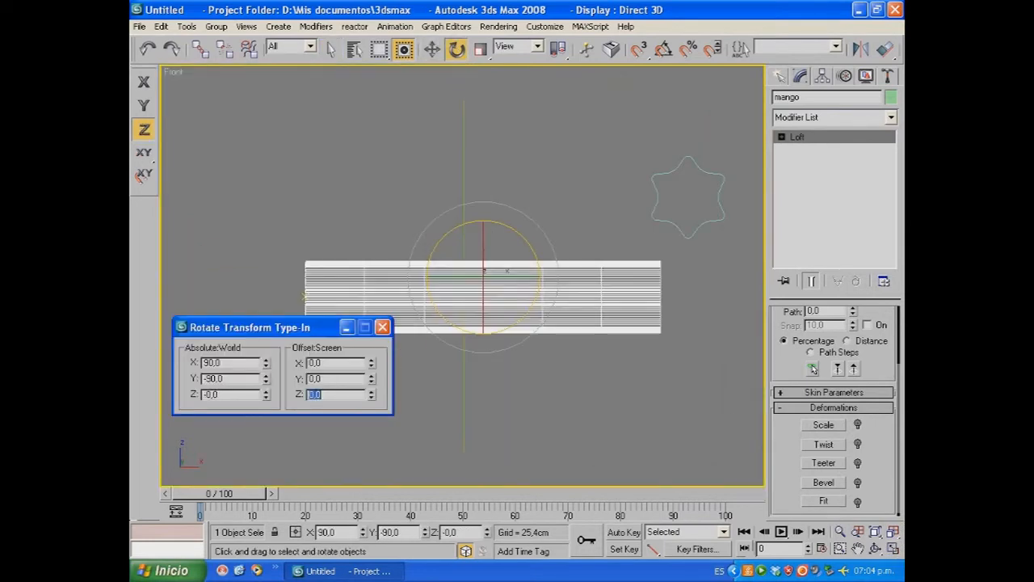
click(382, 327)
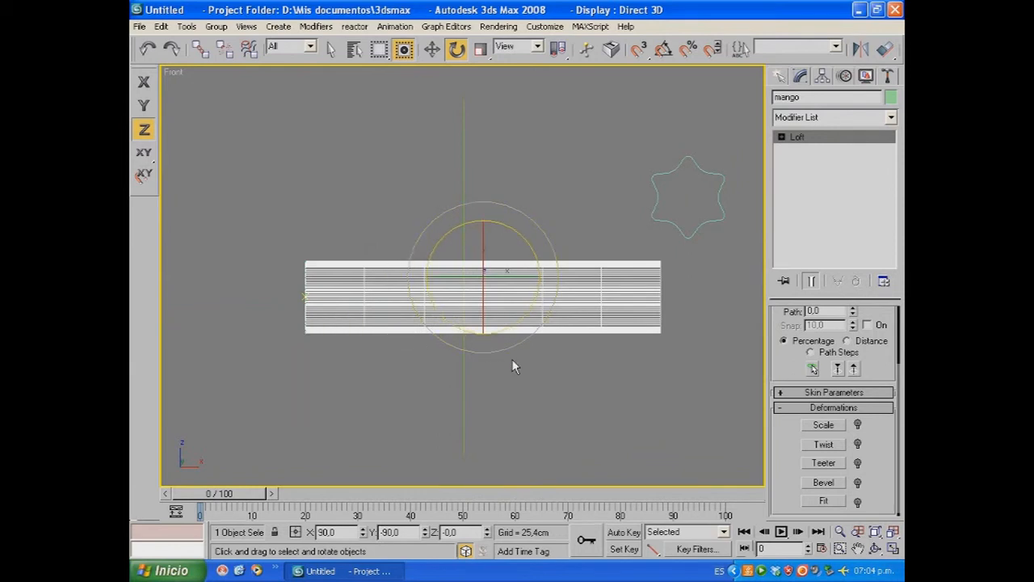
Step: Move the mango loft away from the path and star in the front view, to about X -23.156 cm and Z 83.137 cm
middle_drag(512, 359, 377, 372)
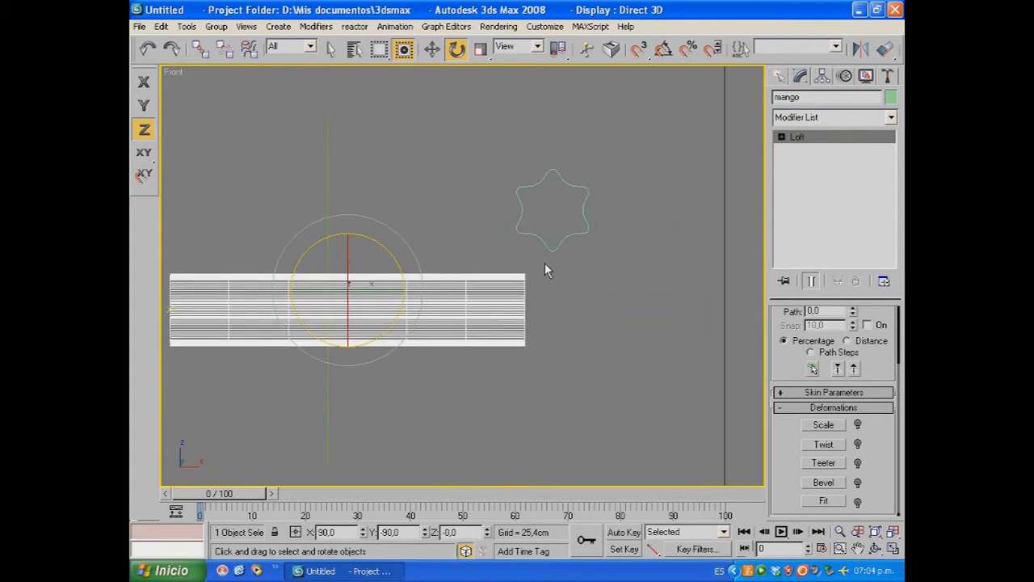
click(432, 50)
middle_drag(475, 121, 514, 123)
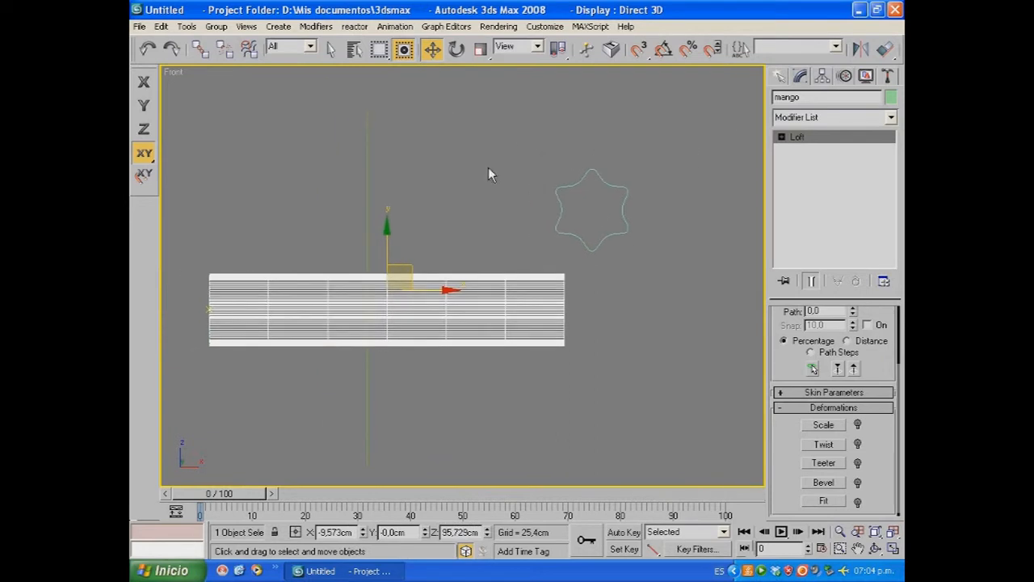
scroll(485, 193, down, 3)
drag(451, 259, 372, 315)
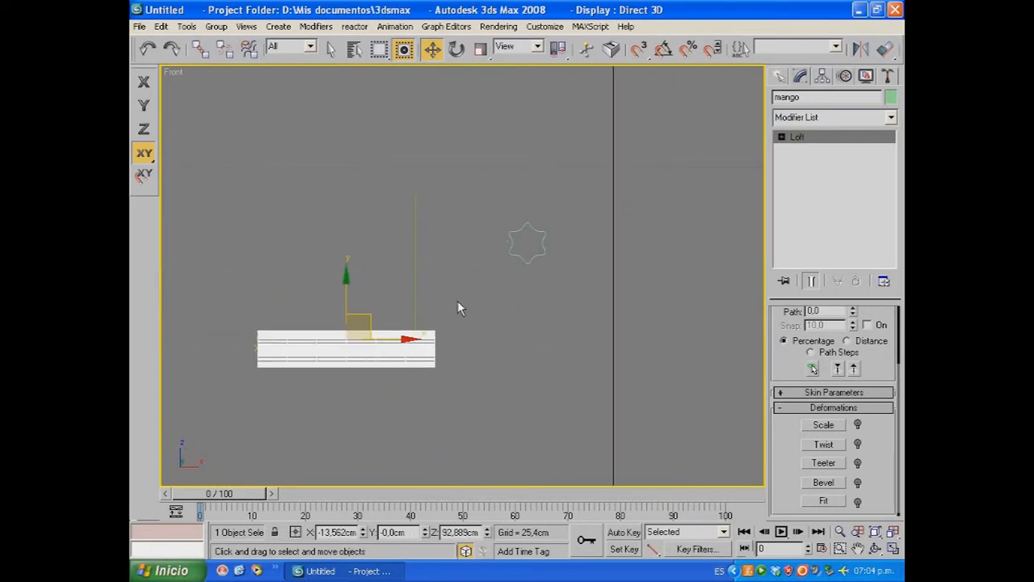
middle_drag(502, 307, 568, 231)
scroll(584, 230, down, 3)
drag(464, 243, 373, 337)
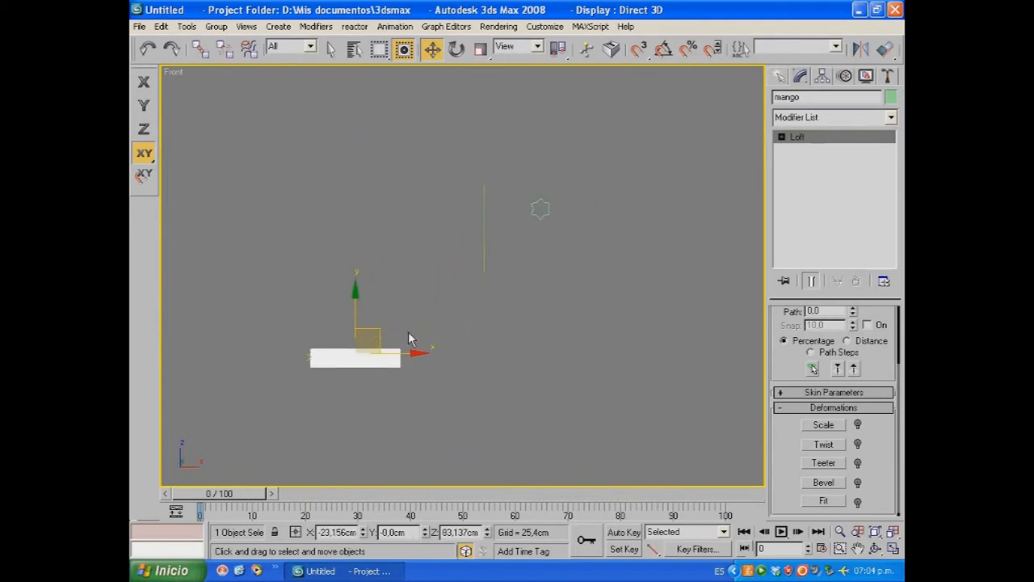
Step: Open the Scale deformation graph for the mango loft, keeping the loft framed in the front view
key(z)
scroll(501, 343, down, 3)
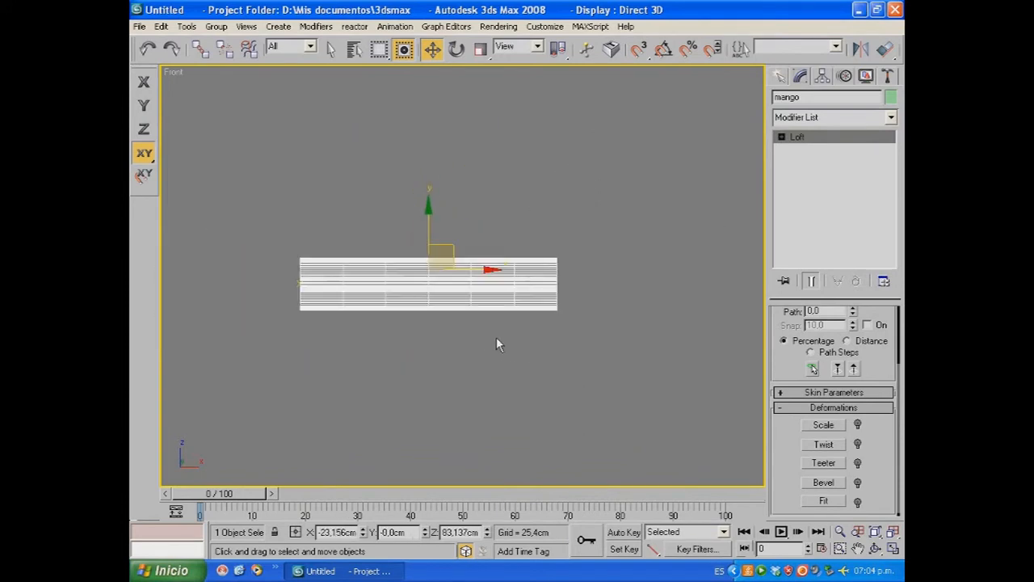
click(815, 428)
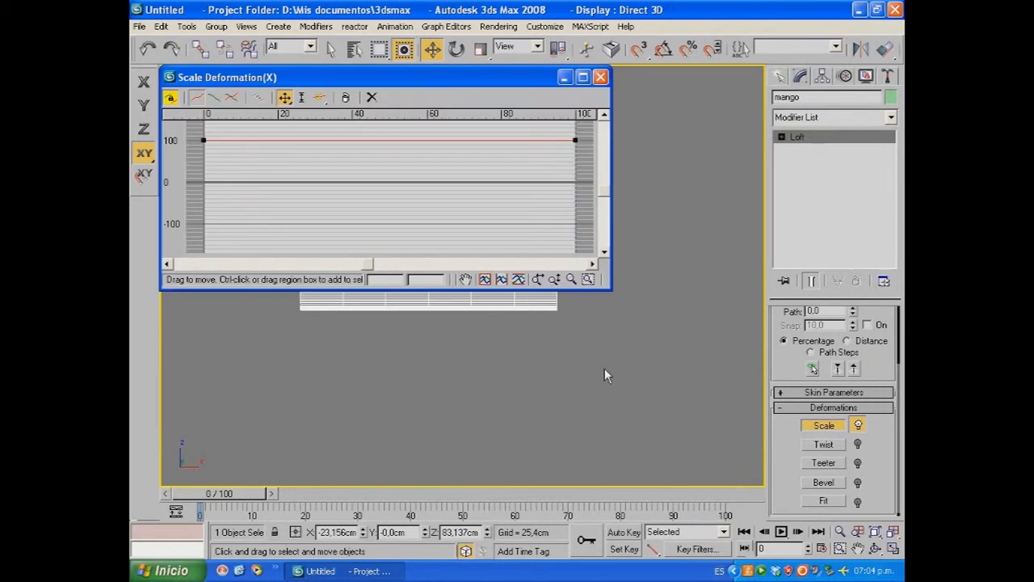
drag(423, 87, 565, 54)
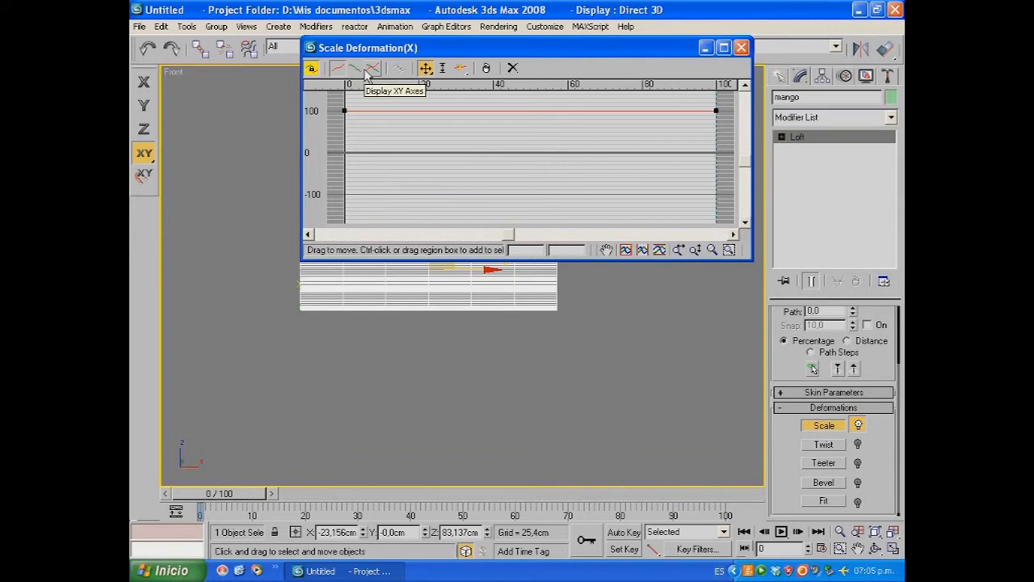
drag(423, 49, 446, 43)
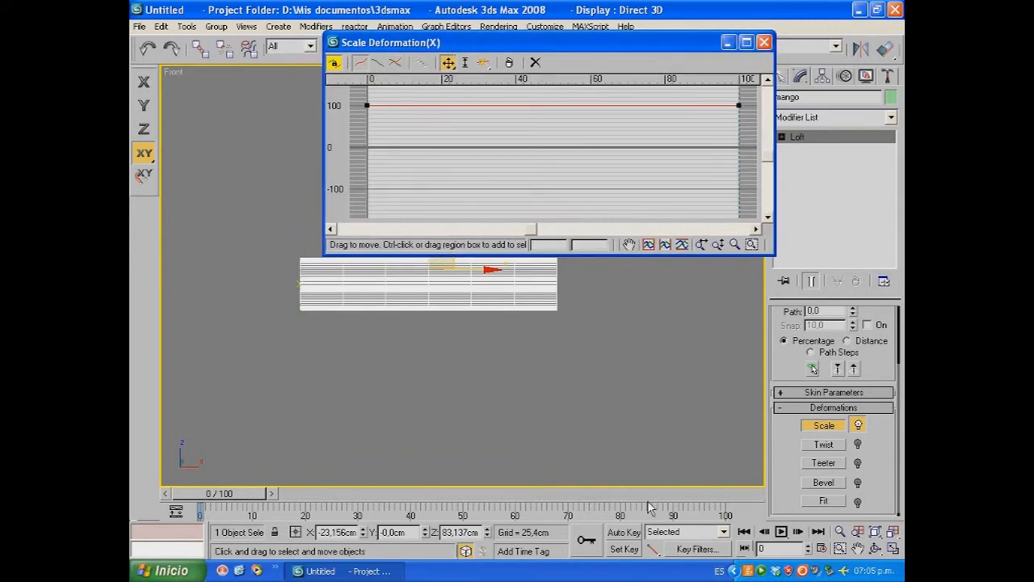
Step: Try lowering the start point of the symmetrical scale curve to about 66 and further to about 33, watching the loft in perspective
click(892, 548)
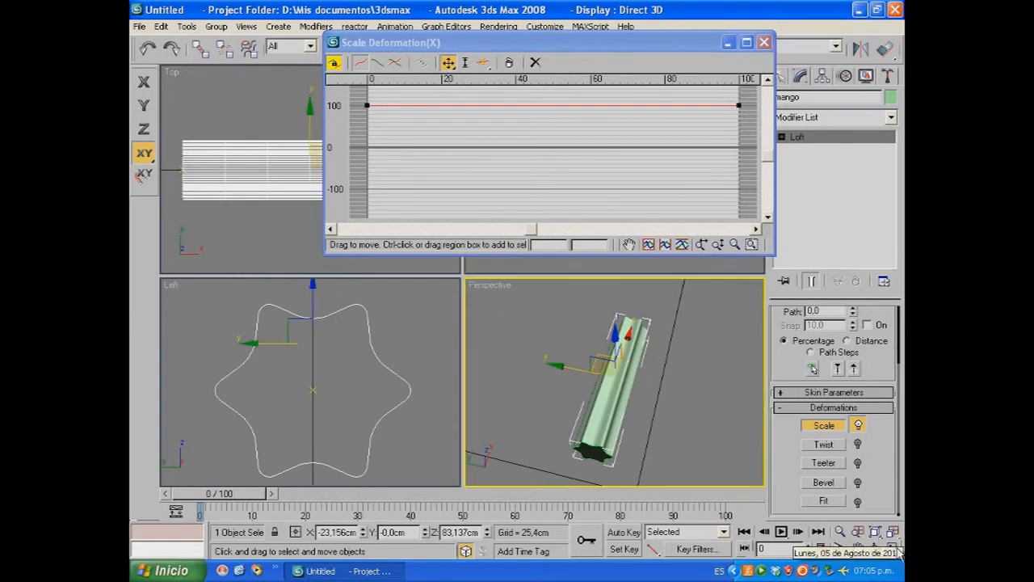
key(alt+w)
alt+middle_drag(571, 426, 546, 361)
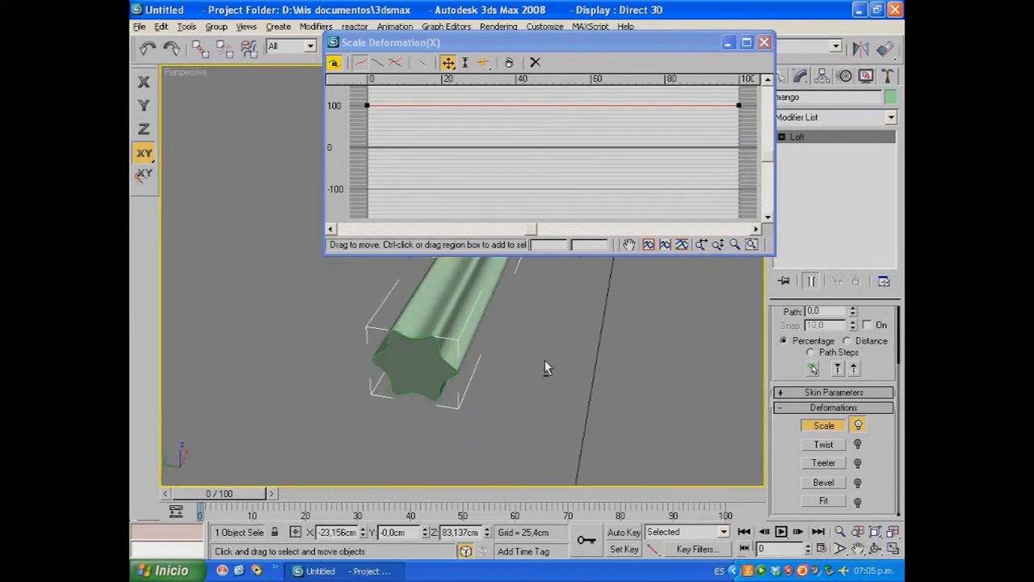
drag(496, 42, 433, 75)
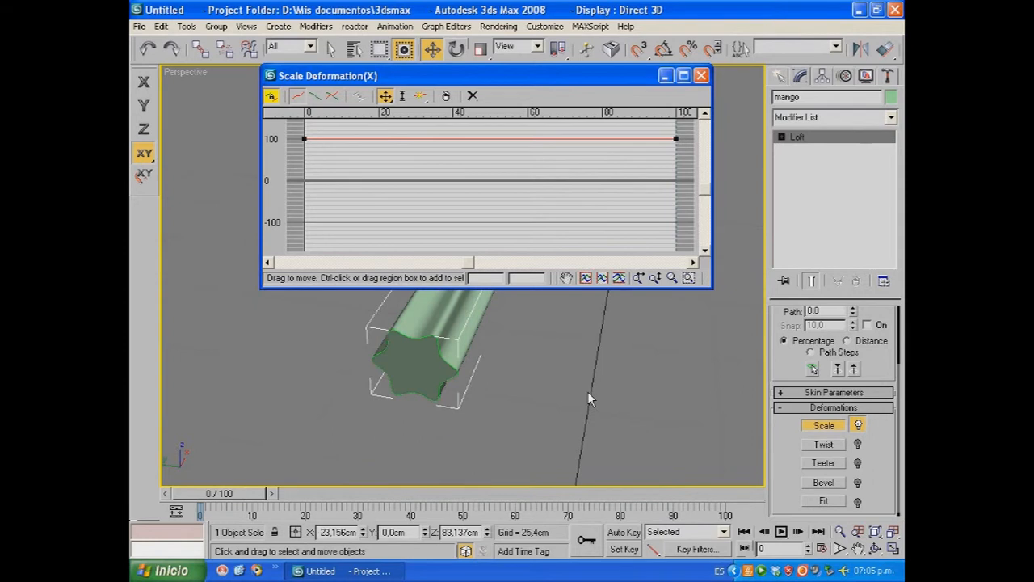
click(386, 97)
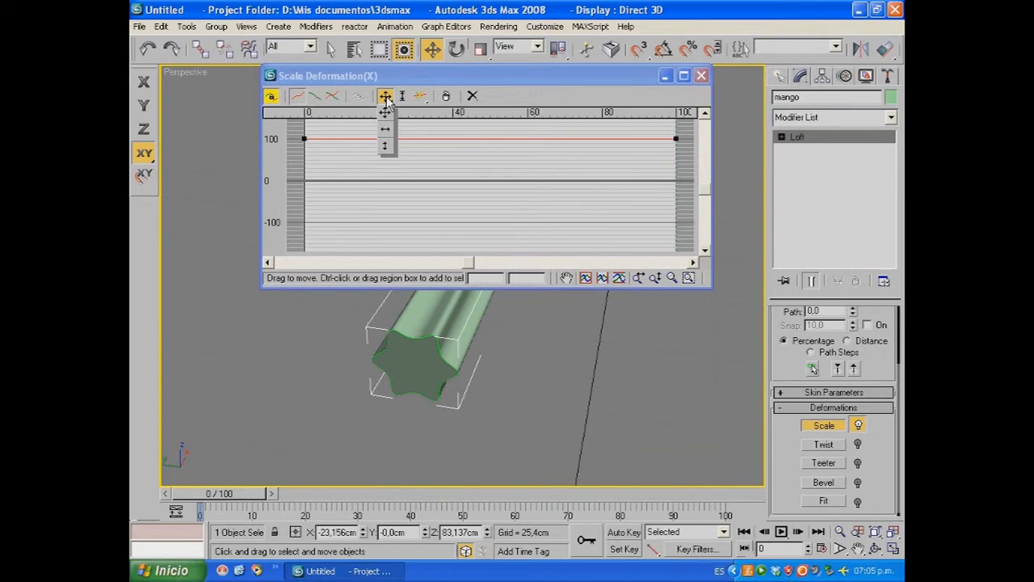
drag(388, 101, 392, 151)
drag(390, 149, 386, 115)
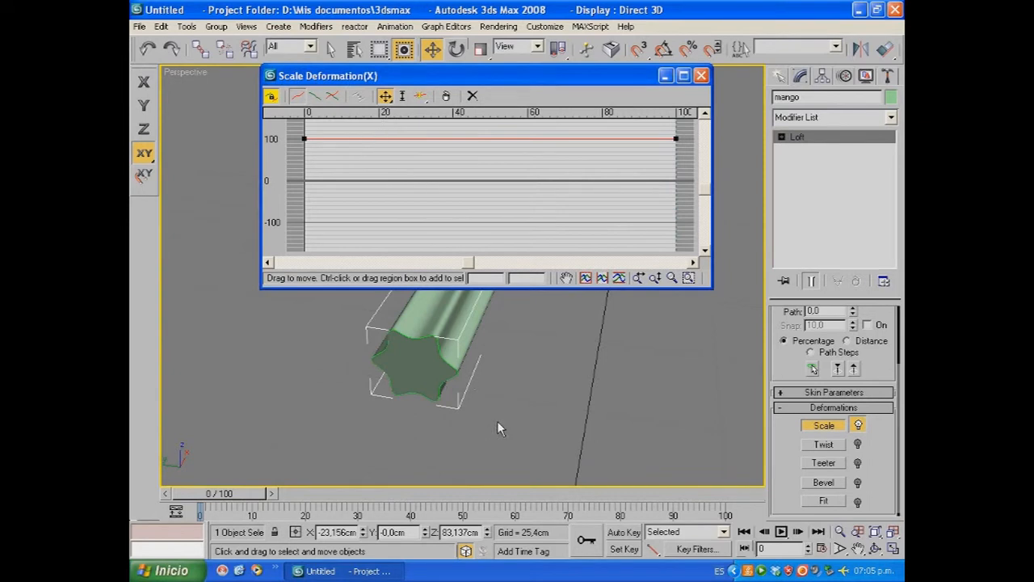
drag(305, 139, 305, 153)
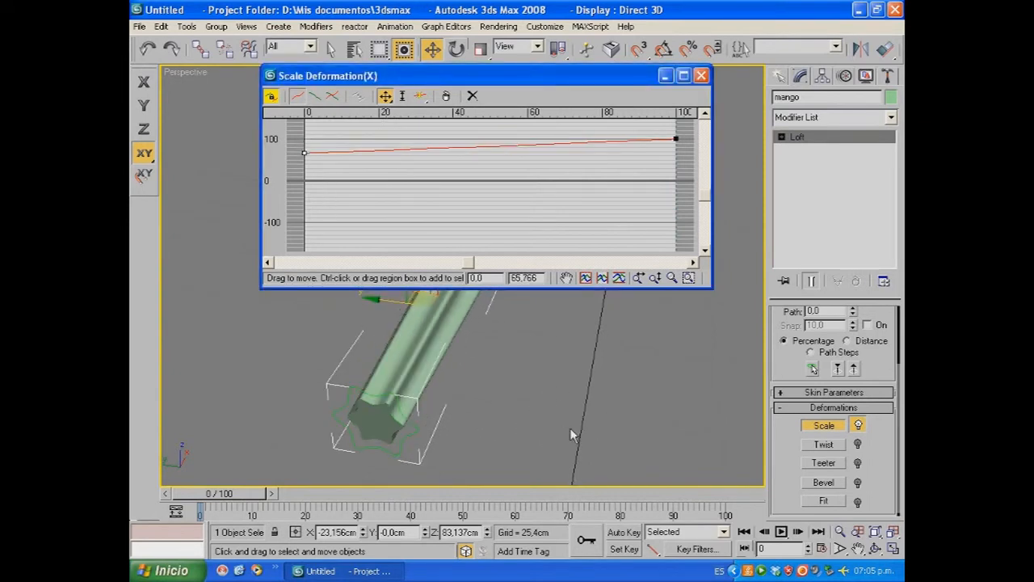
alt+middle_drag(577, 427, 349, 208)
drag(305, 153, 304, 167)
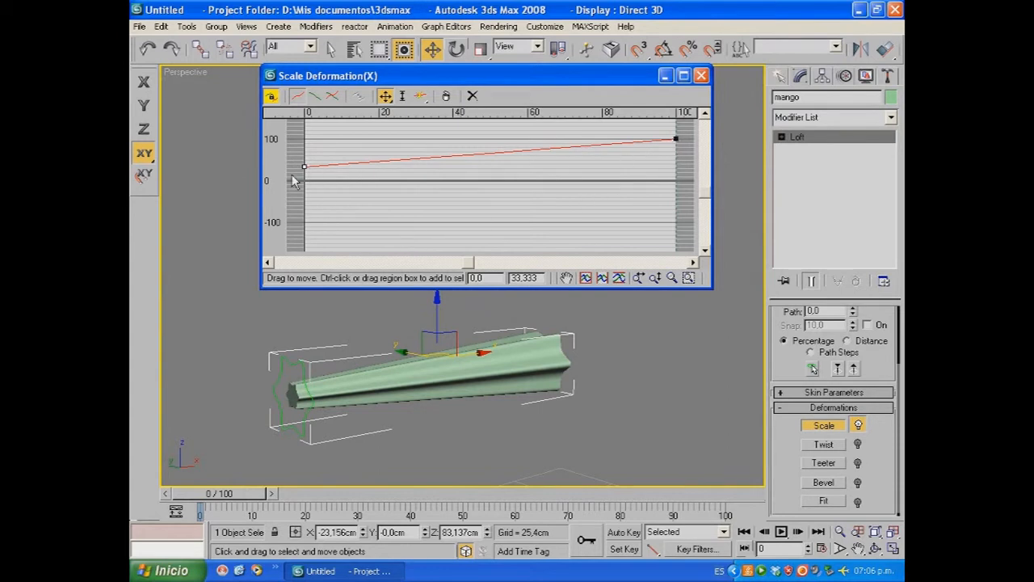
Step: Compare the tapered loft in all four views, and undo both moves of the scale curve's start point
click(893, 549)
drag(576, 82, 478, 67)
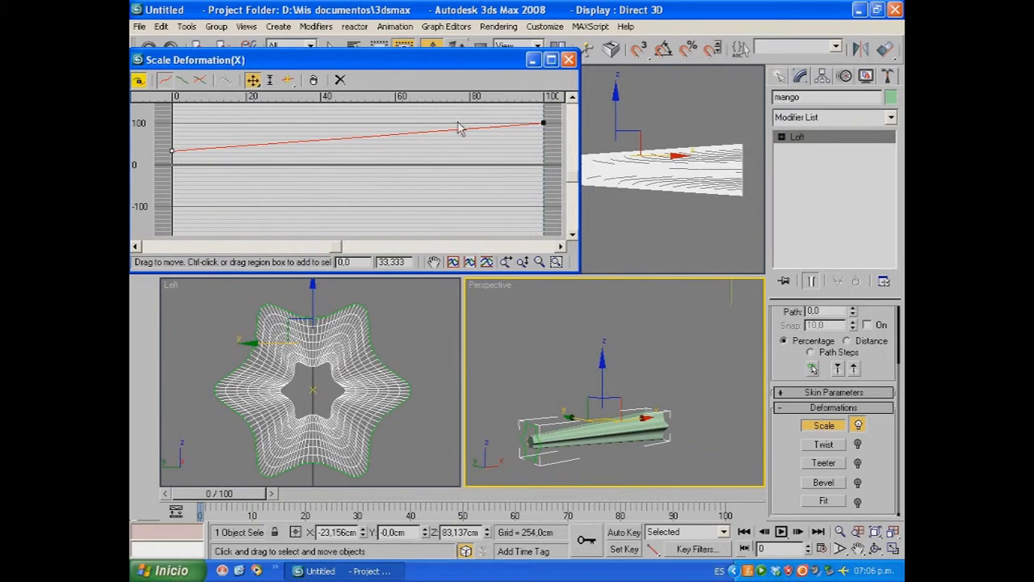
drag(463, 68, 558, 69)
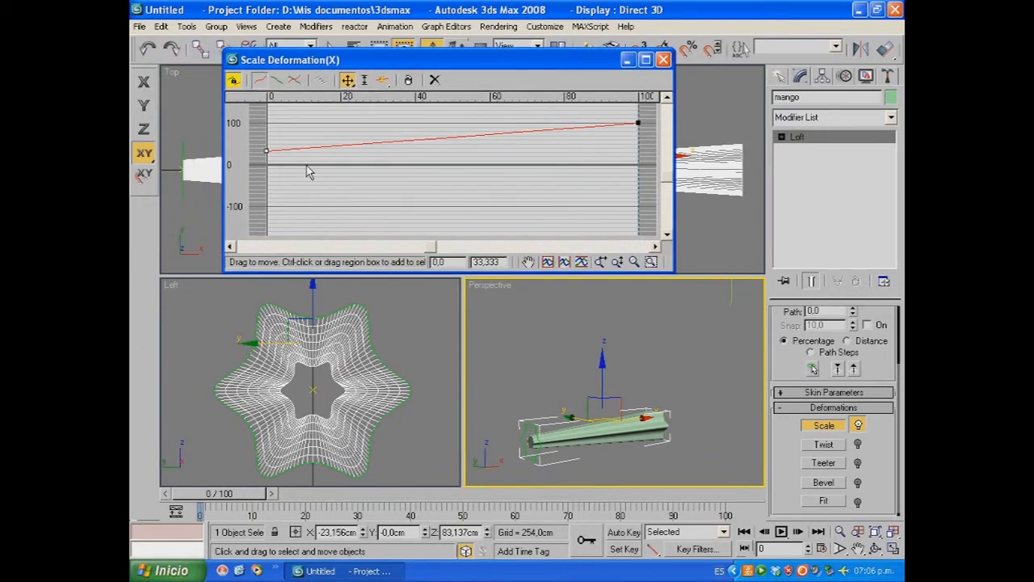
key(ctrl+z)
key(ctrl+z)
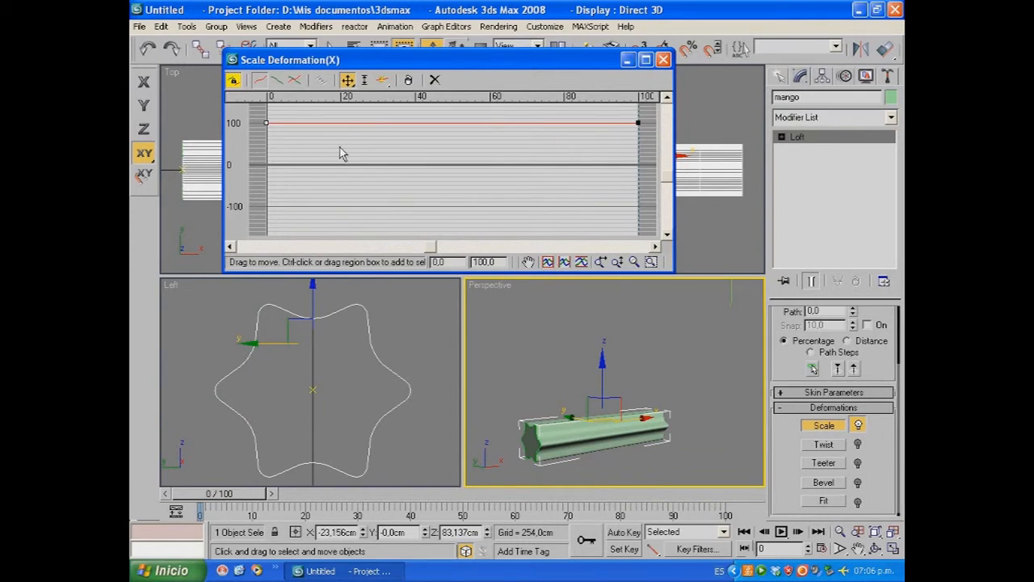
Step: Turn off Make Symmetrical, try lowering the X scale curve's start point to about 42, and undo that move
click(232, 81)
click(892, 549)
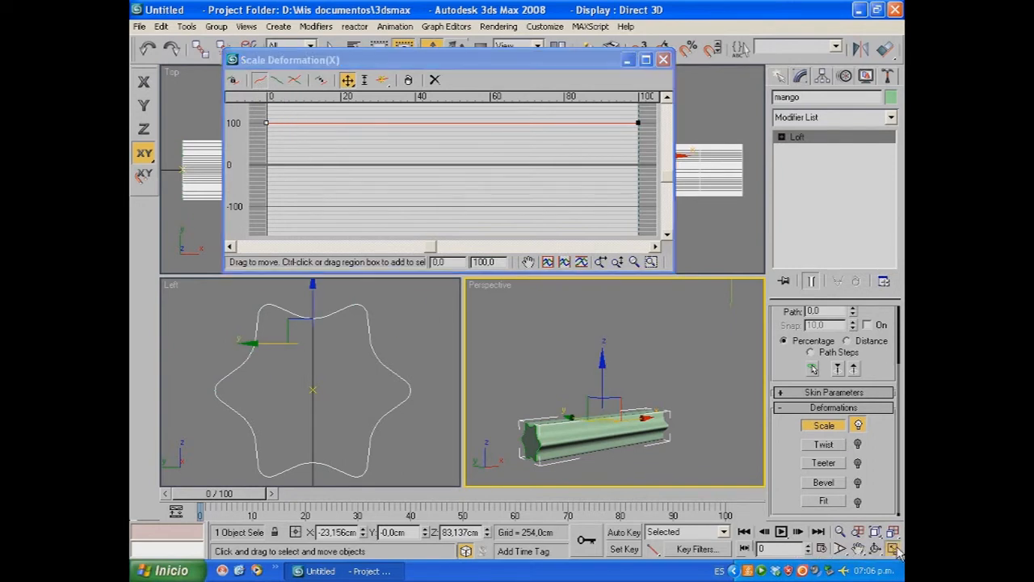
drag(267, 122, 268, 147)
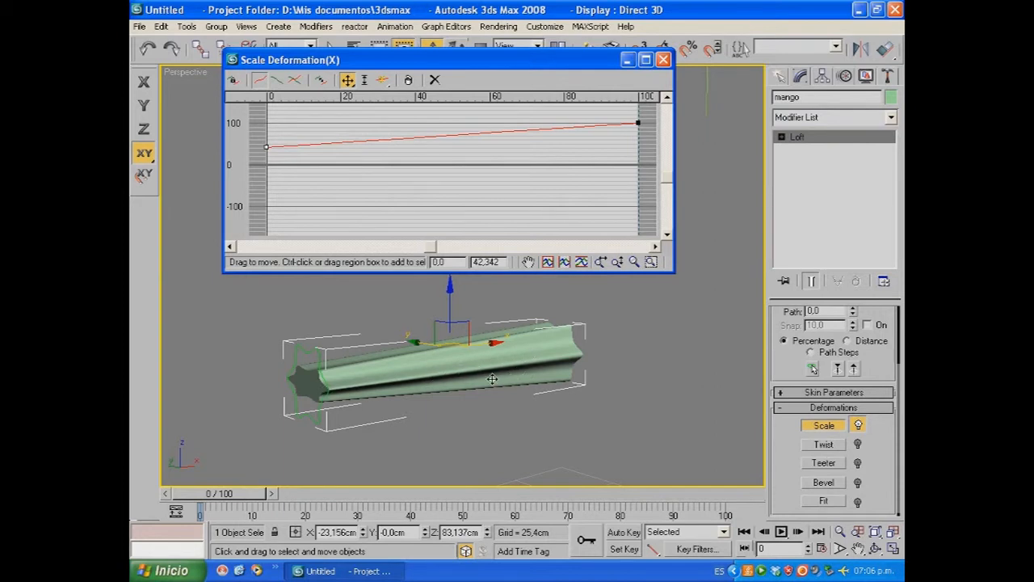
key(ctrl+z)
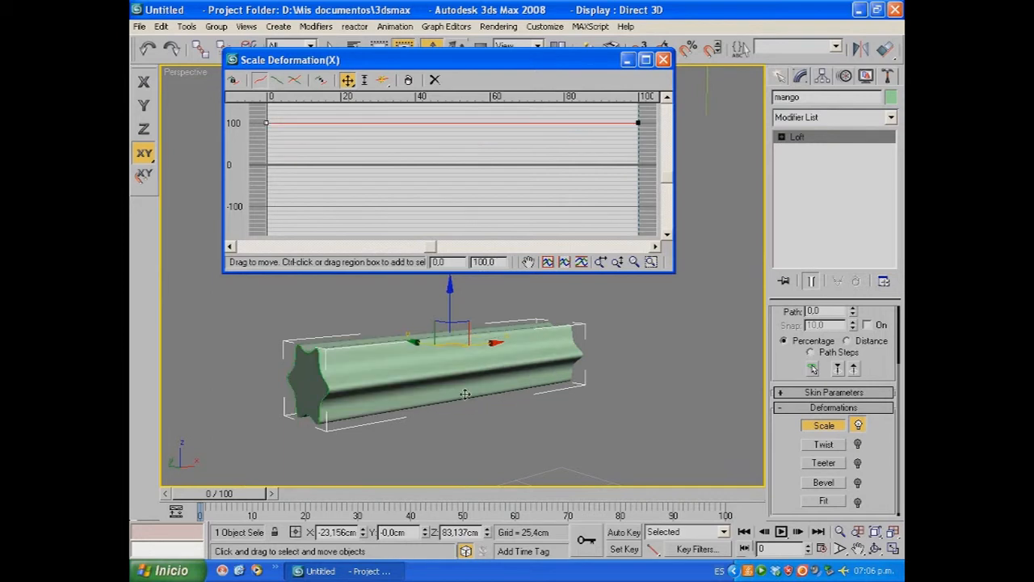
Step: Display the Y axis scale curve, try lowering its start point to about 33, and undo that move
click(276, 79)
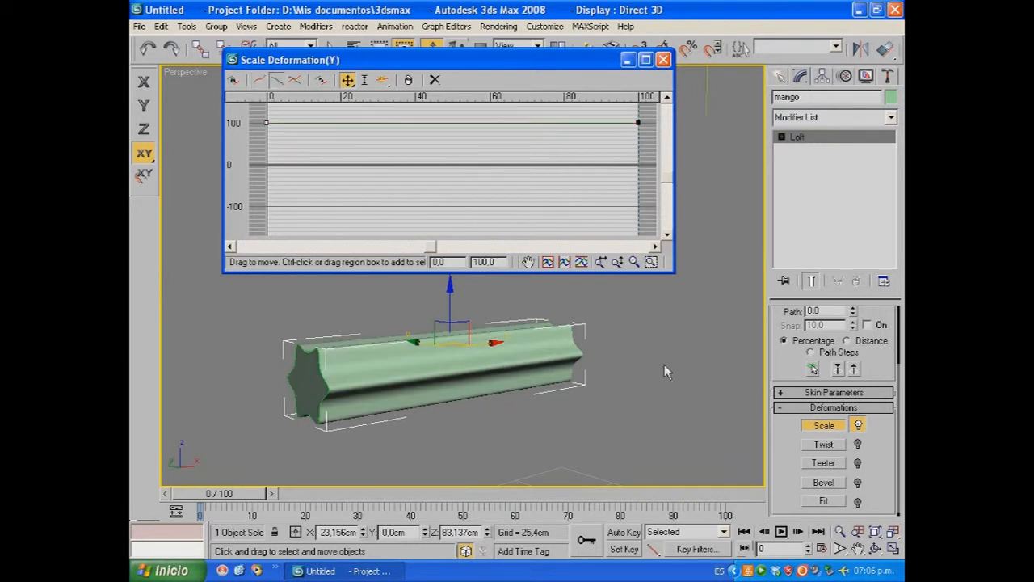
drag(267, 123, 267, 150)
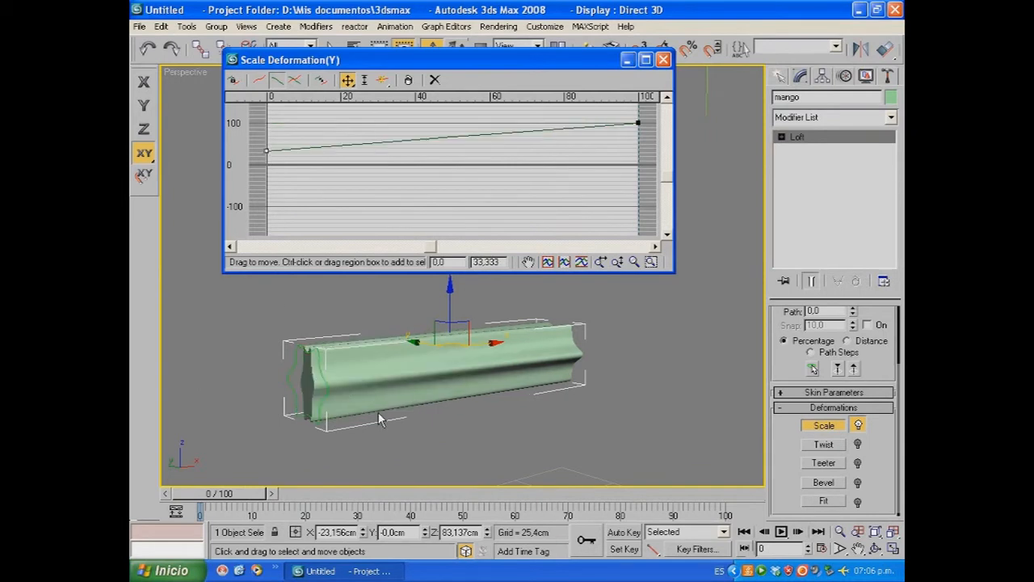
mouse_move(429, 419)
alt+middle_down()
mouse_move(418, 491)
mouse_move(414, 421)
alt+middle_up()
key(ctrl+z)
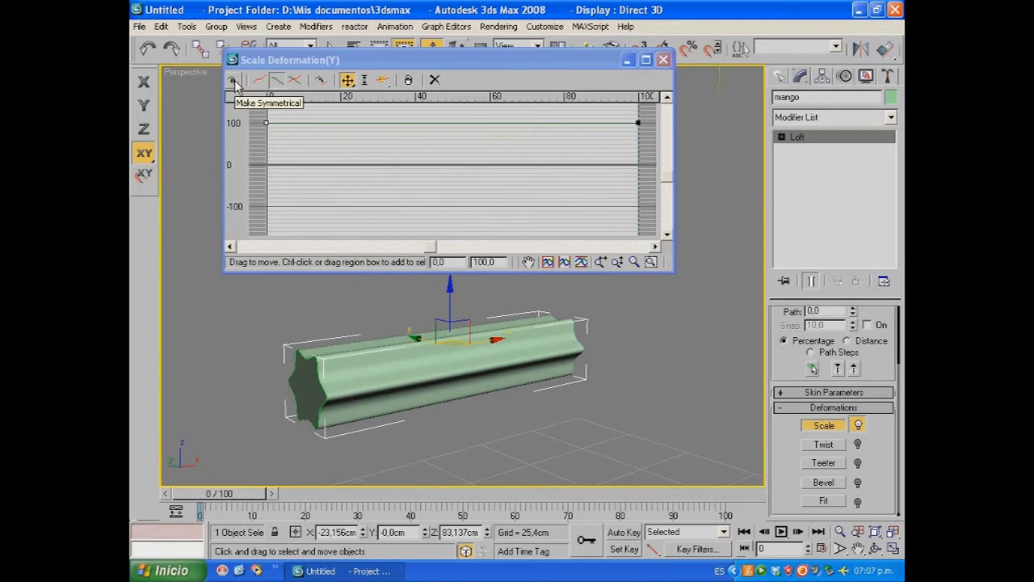
Step: Display the X and Y scale curves together, try moving their start points, and undo those moves
click(294, 82)
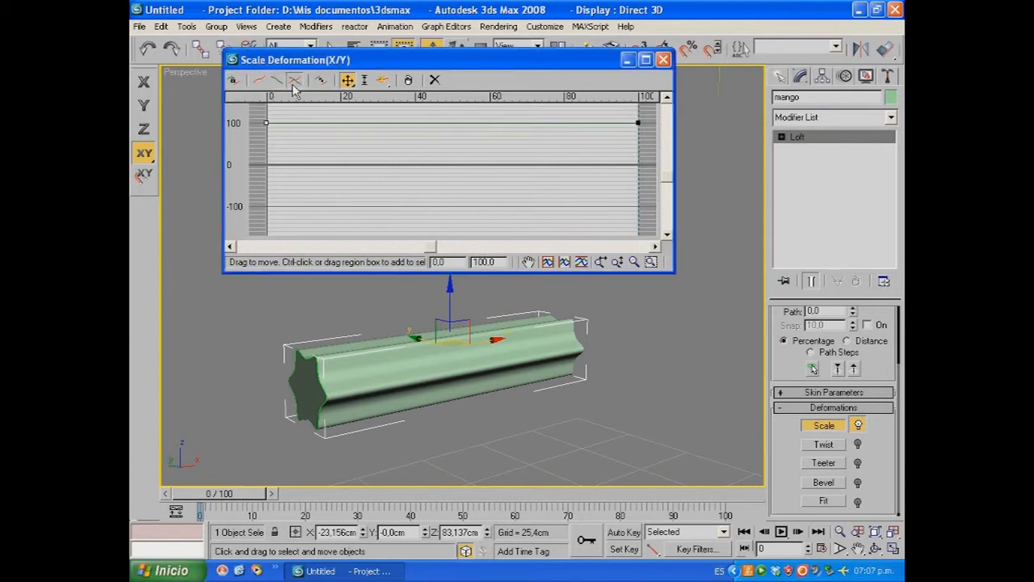
mouse_move(266, 123)
mouse_down()
mouse_move(267, 144)
mouse_move(265, 123)
mouse_up()
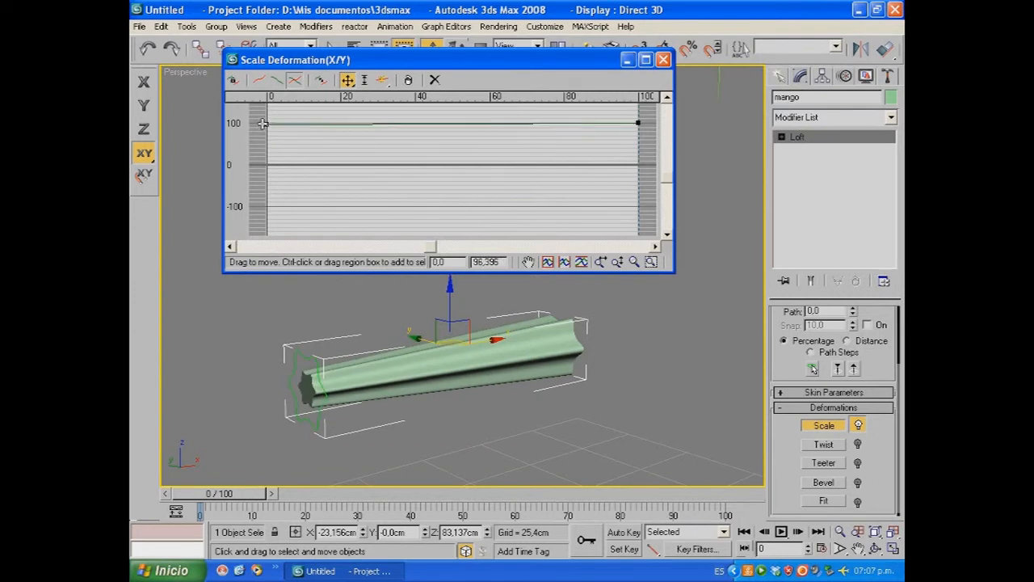
key(ctrl+z)
key(ctrl+z)
key(ctrl+z)
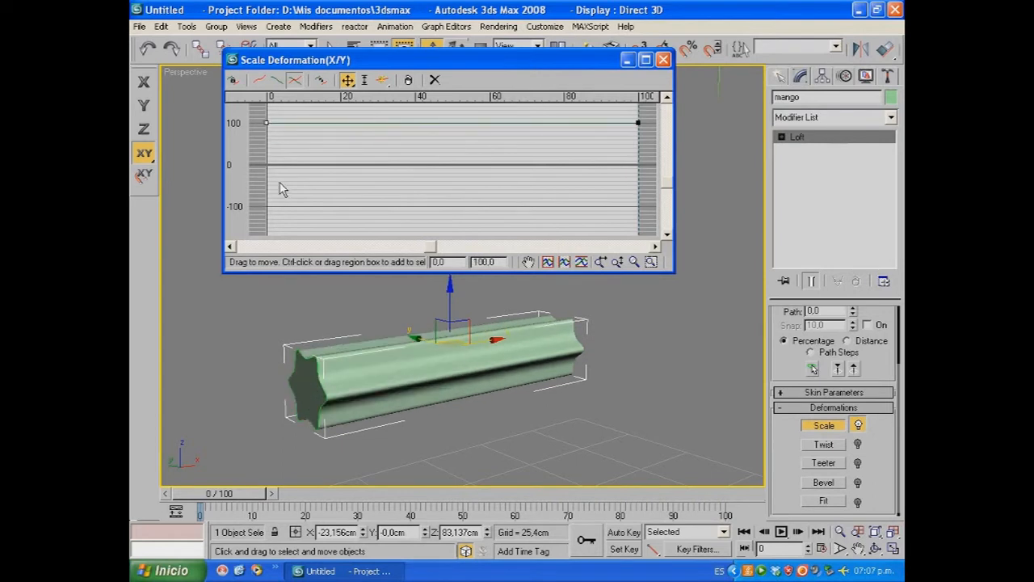
Step: Display only the Y axis scale curve and turn Make Symmetrical back on
click(233, 81)
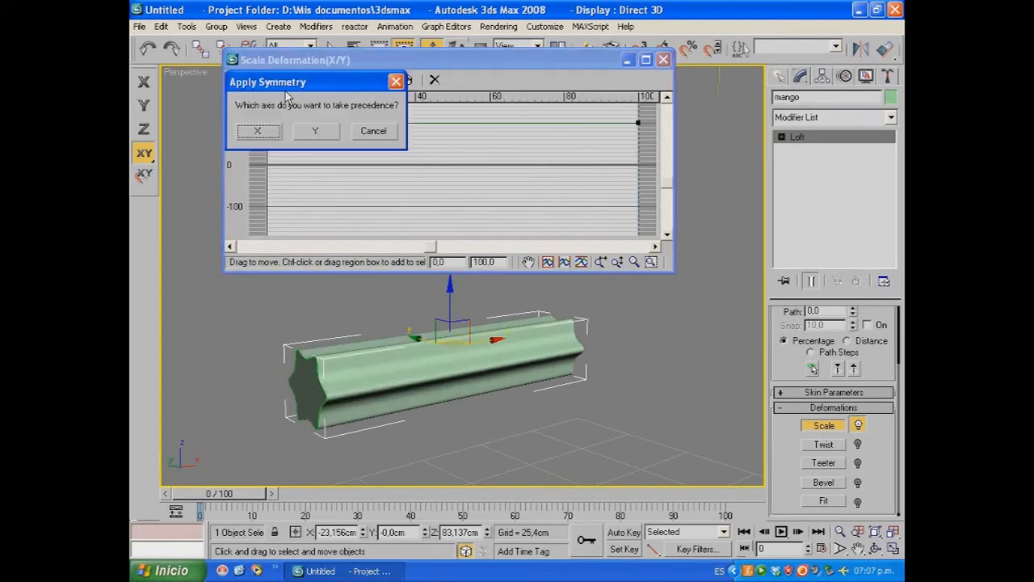
click(369, 132)
click(277, 80)
click(233, 80)
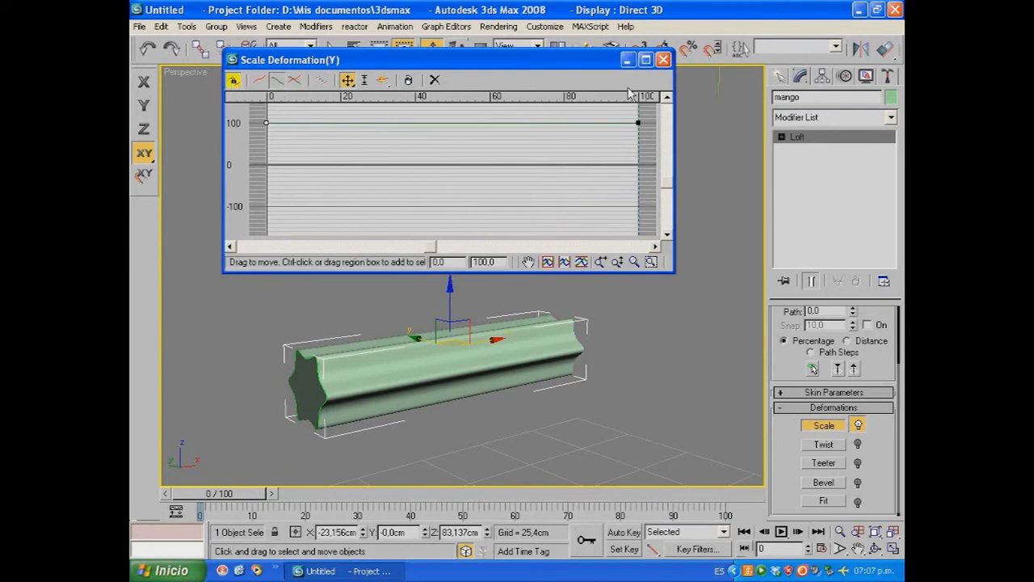
Step: Show the mango loft enlarged in the maximized front view and restore the Scale Deformation window over it
click(628, 60)
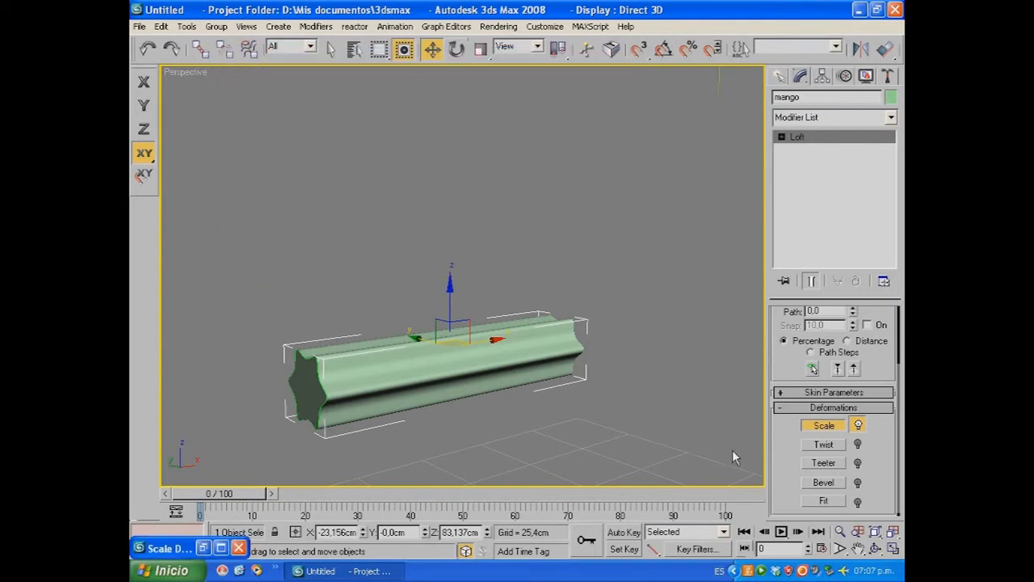
click(893, 548)
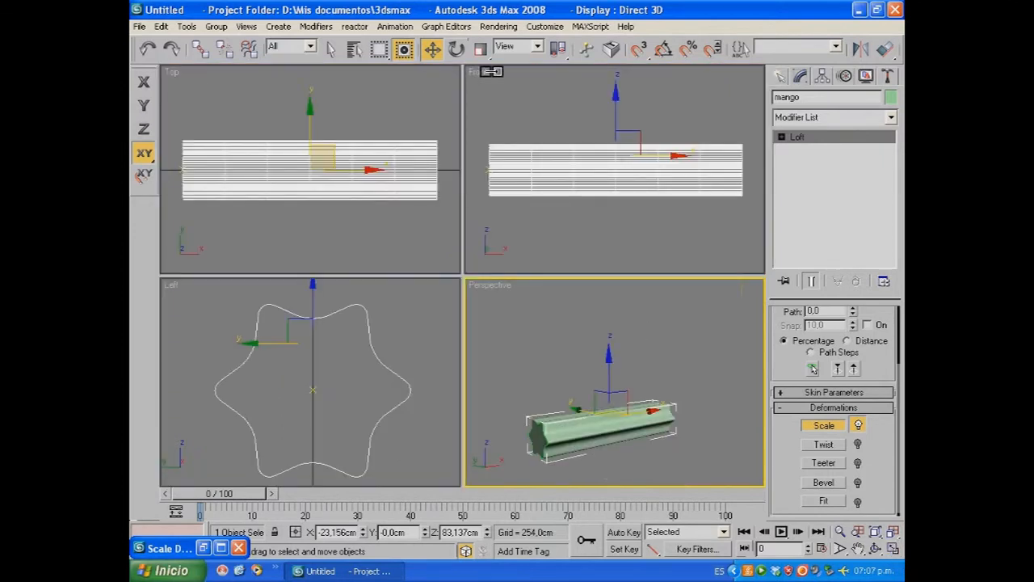
right_click(736, 244)
click(893, 549)
middle_drag(605, 300, 571, 296)
scroll(571, 295, down, 2)
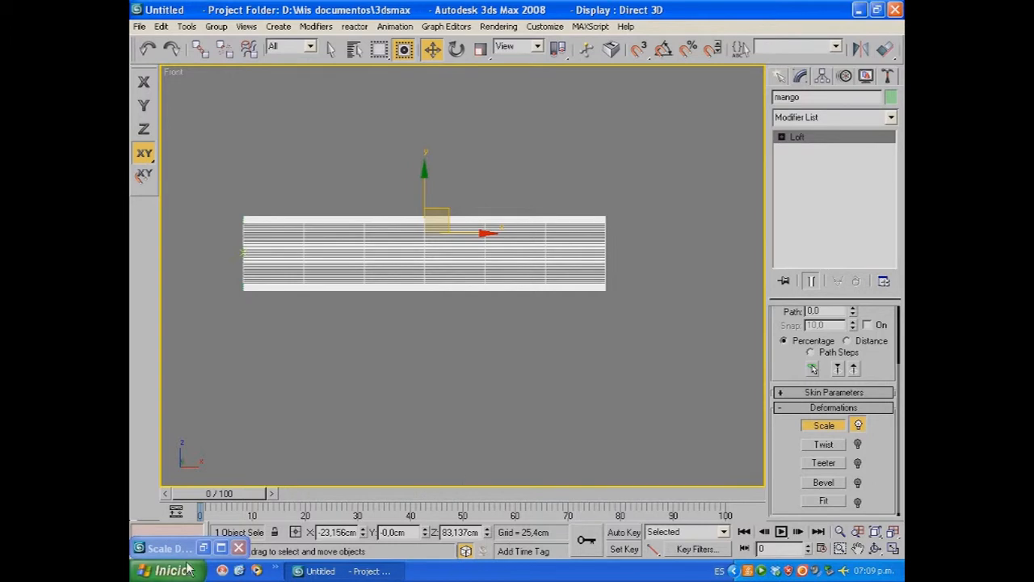
click(221, 548)
drag(537, 71, 574, 154)
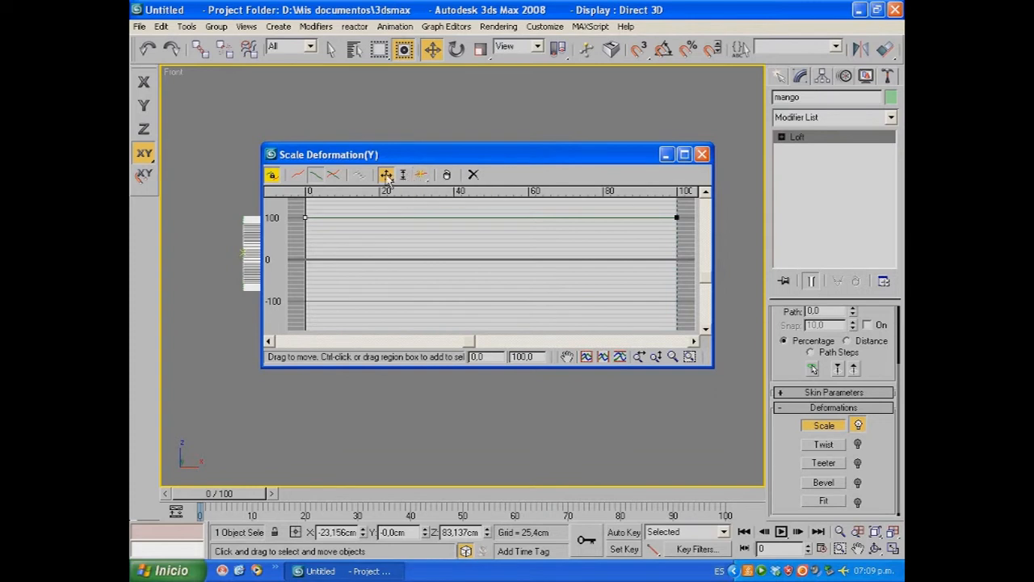
Step: Insert four control points on the scale curve at about 7, 13, 24 and 94 percent, and check the loft behind the graph
click(705, 195)
click(705, 194)
click(706, 195)
click(705, 194)
click(706, 195)
click(706, 195)
click(420, 176)
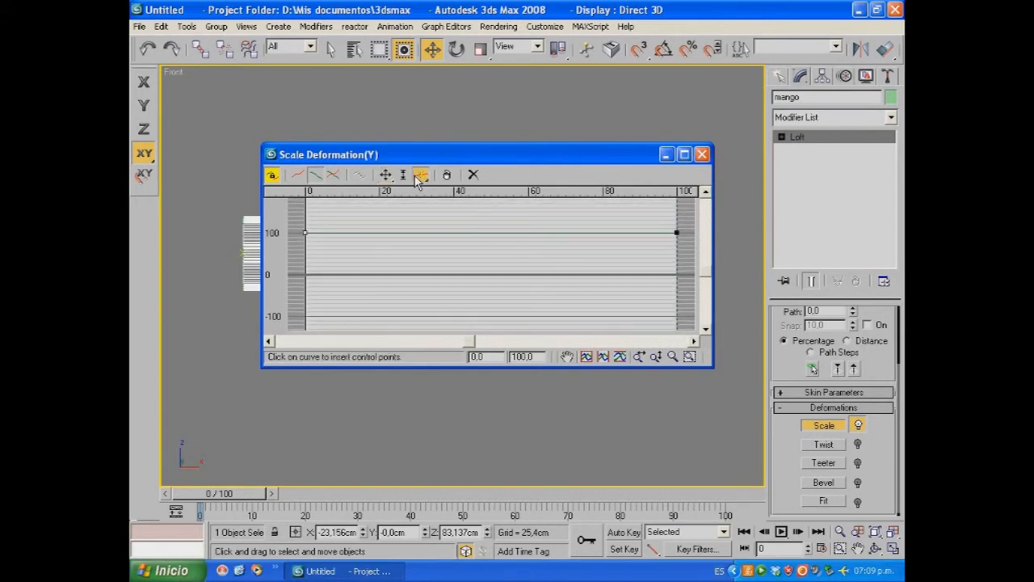
click(330, 233)
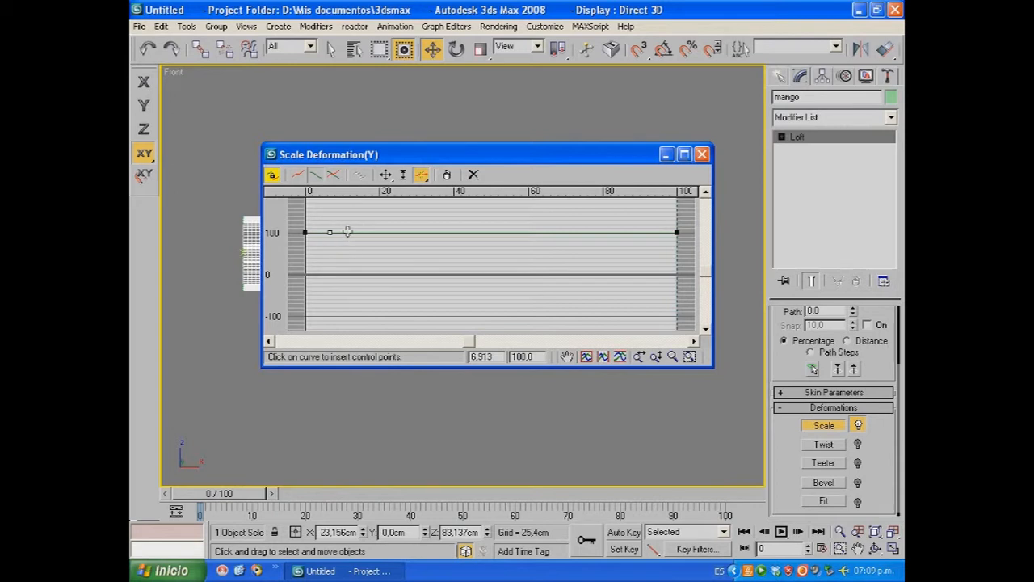
click(353, 232)
click(396, 233)
click(653, 233)
drag(556, 162, 757, 64)
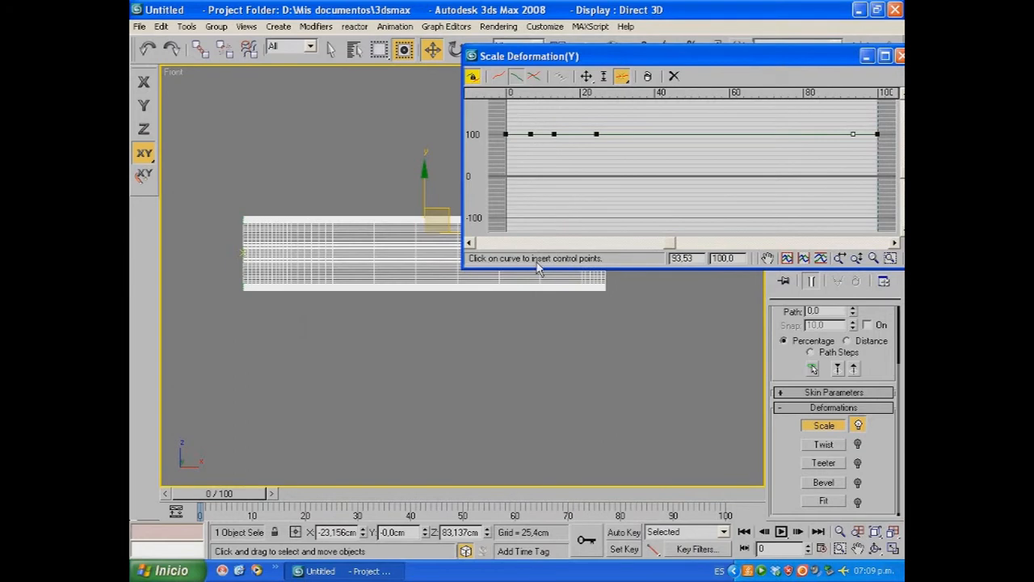
drag(641, 56, 455, 135)
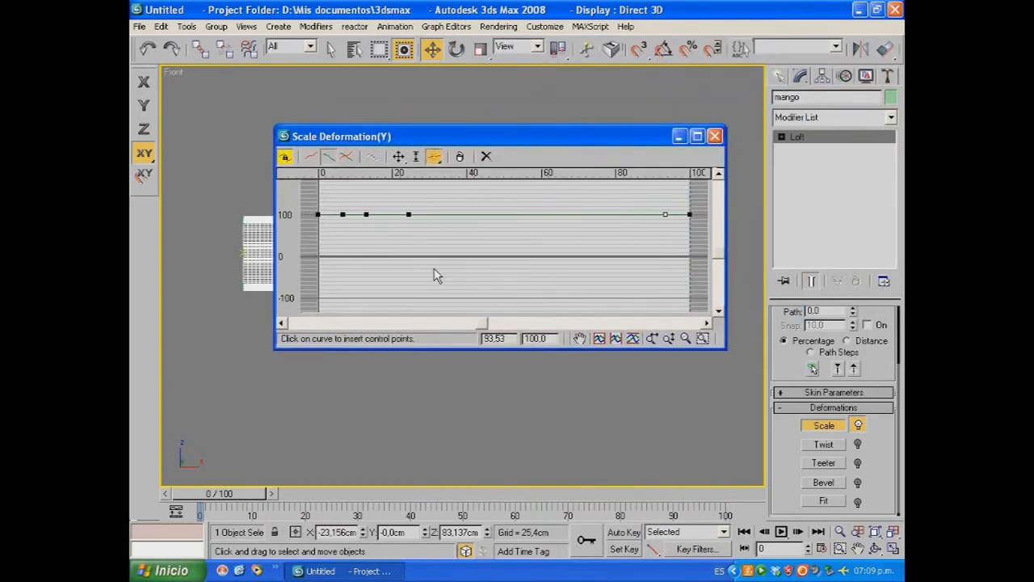
Step: Convert all control points on the Y scale curve to Bezier-Corner
click(400, 157)
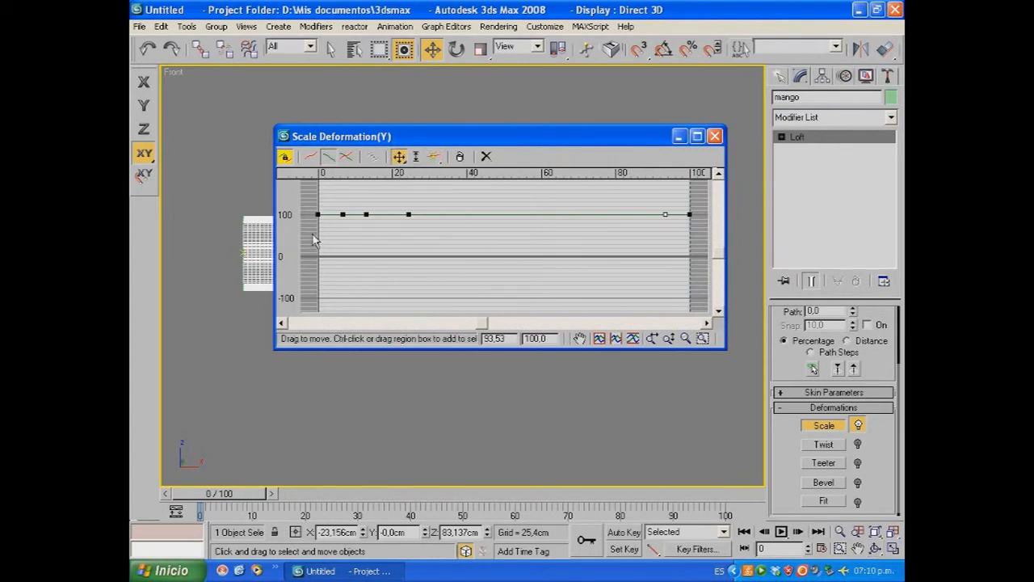
drag(309, 194, 702, 237)
right_click(317, 214)
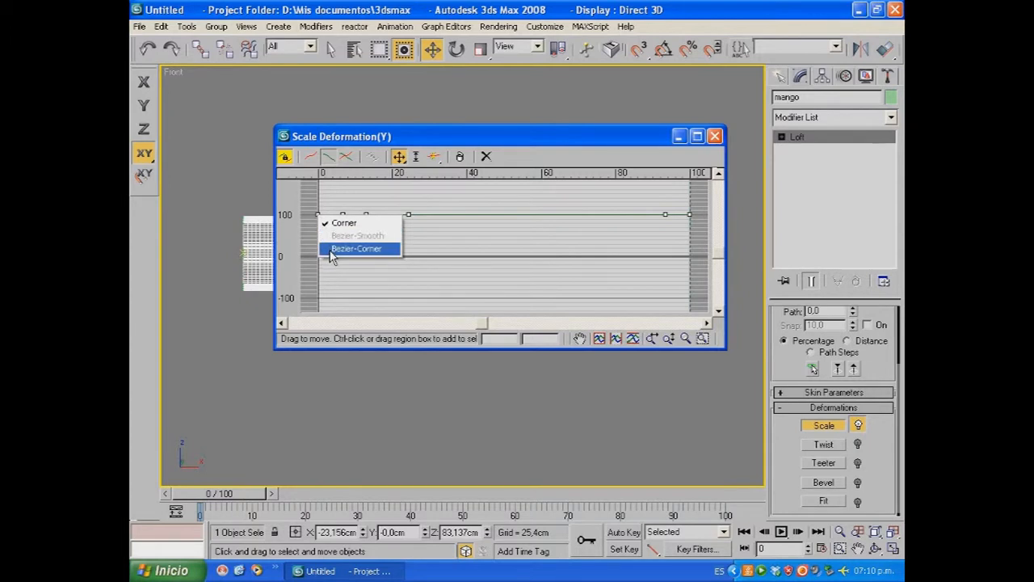
click(331, 250)
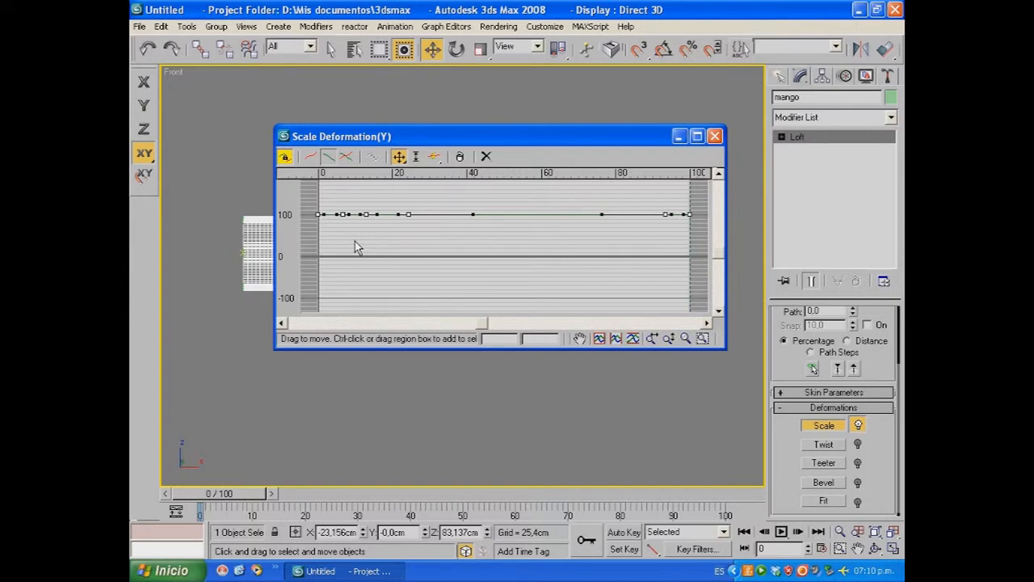
Step: Place the Scale Deformation window clear of the mango loft so the curve and the whole model can be seen together
drag(556, 139, 588, 103)
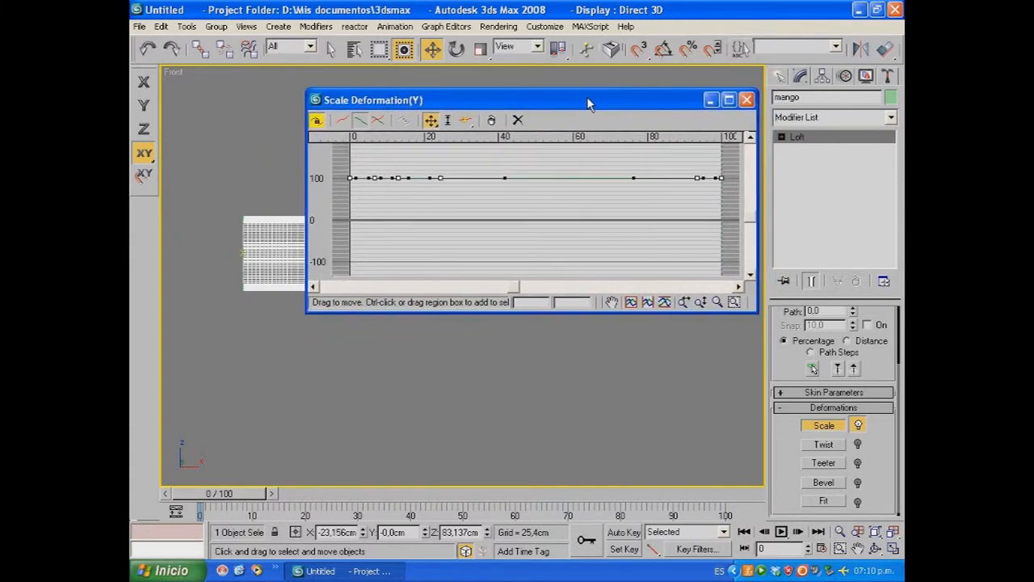
drag(561, 105, 641, 81)
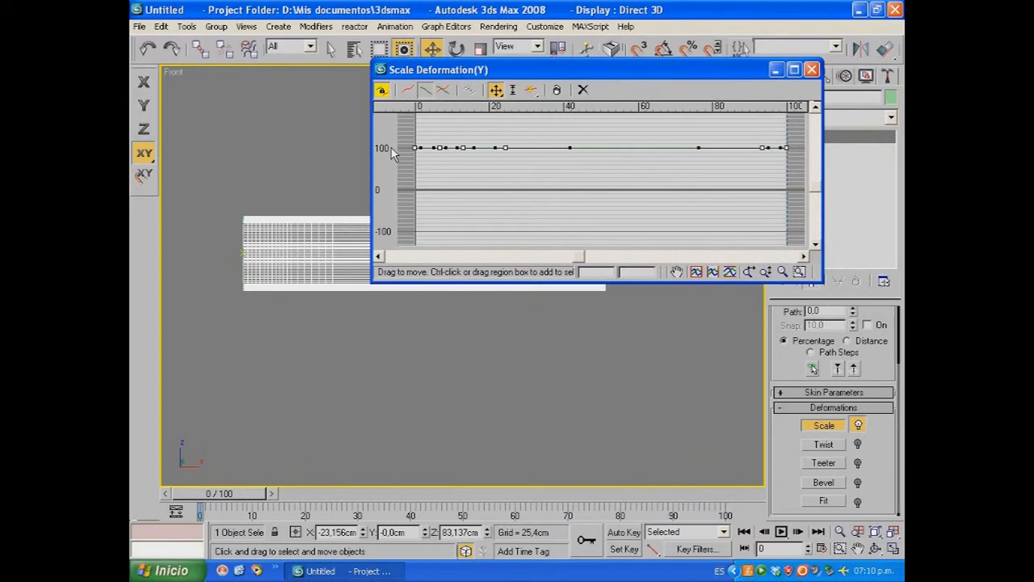
middle_drag(497, 390, 475, 472)
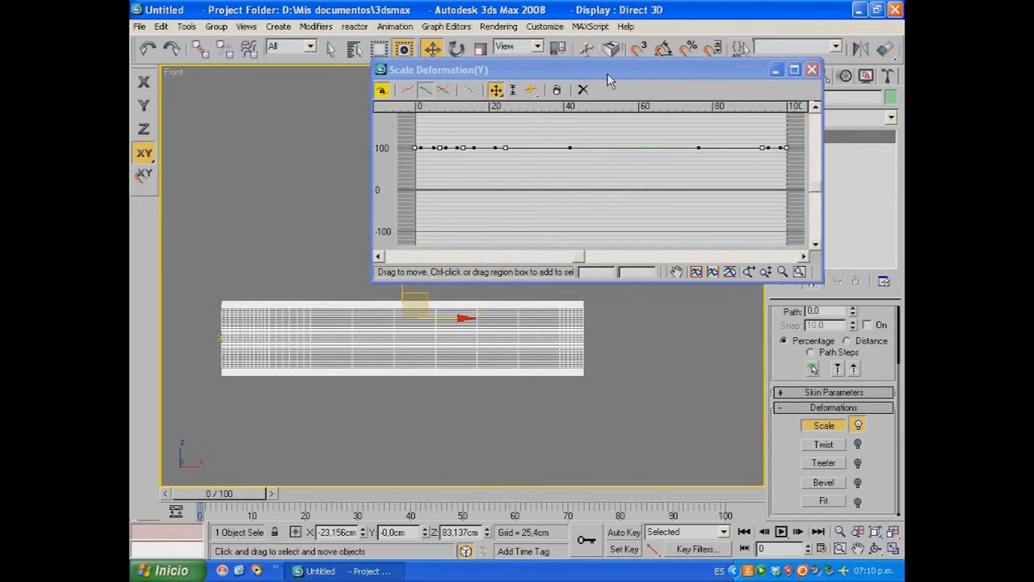
Step: Lower the control point near 13 percent to about 77 percent scale at about 12 percent along the path
click(509, 187)
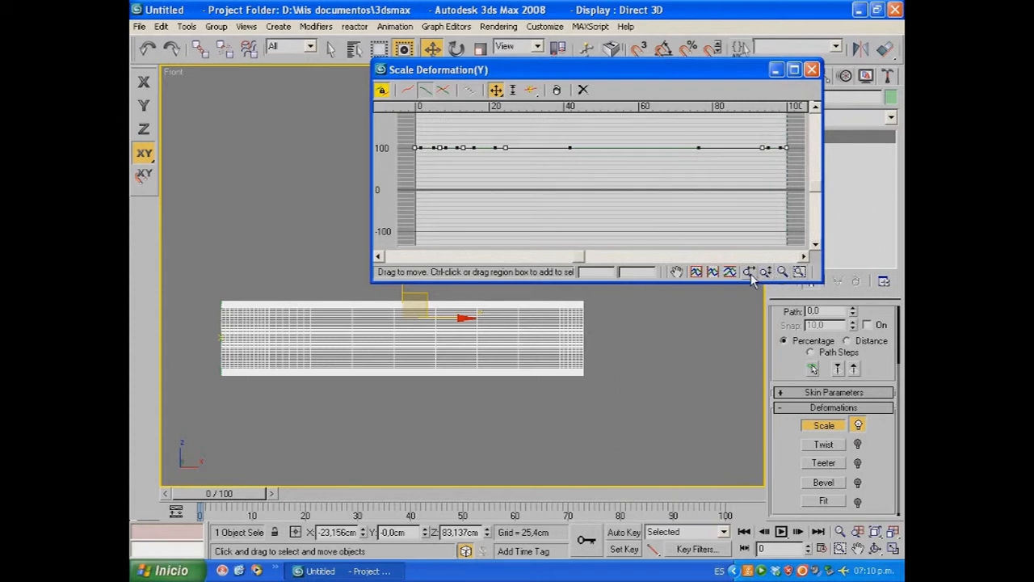
click(799, 271)
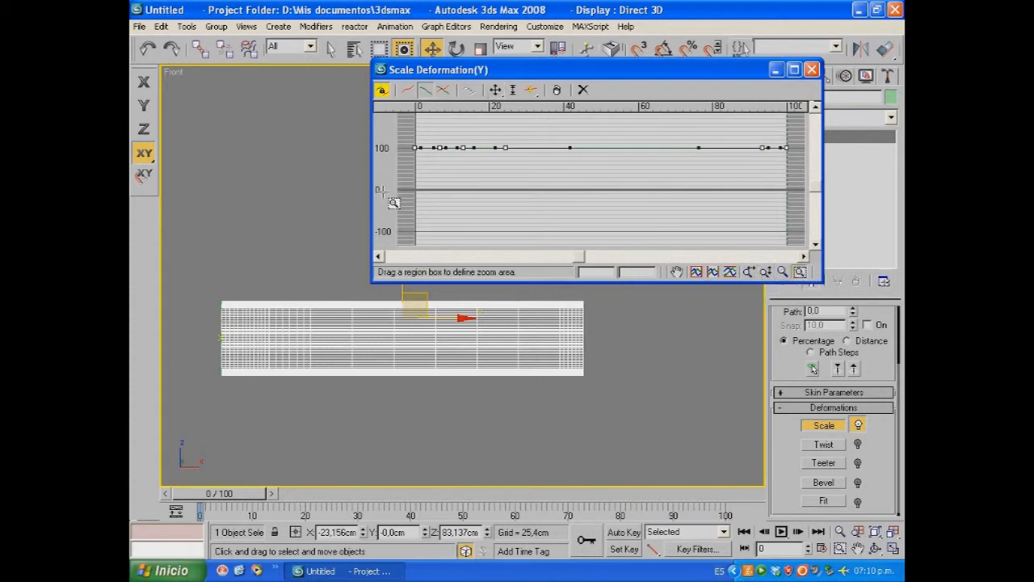
drag(414, 142, 522, 190)
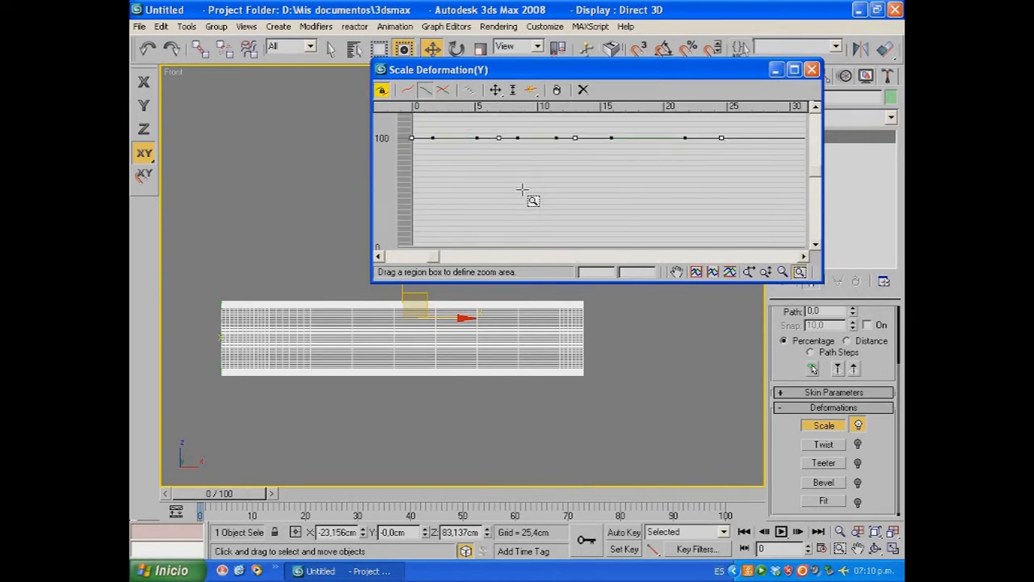
click(495, 90)
click(509, 198)
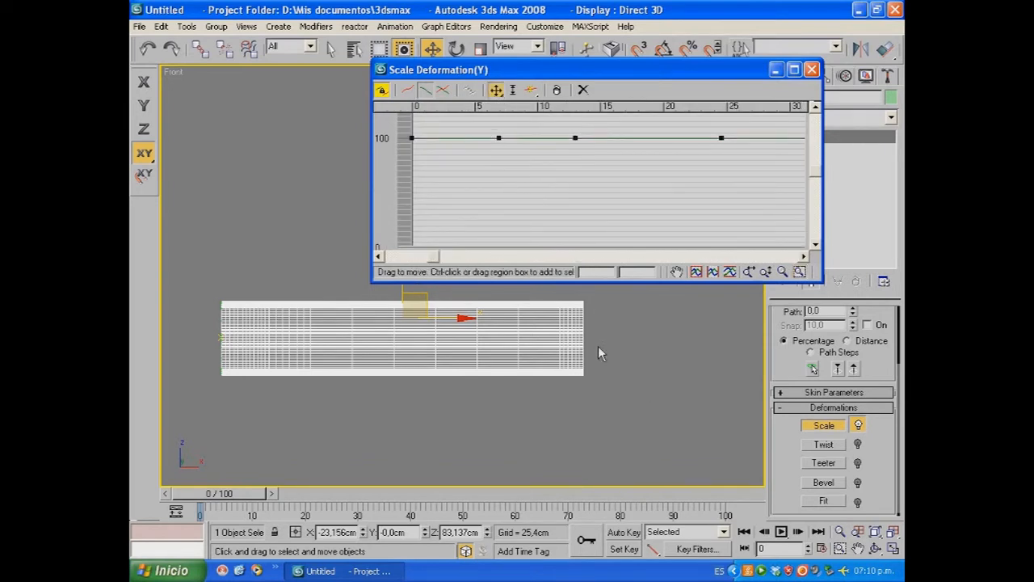
click(576, 137)
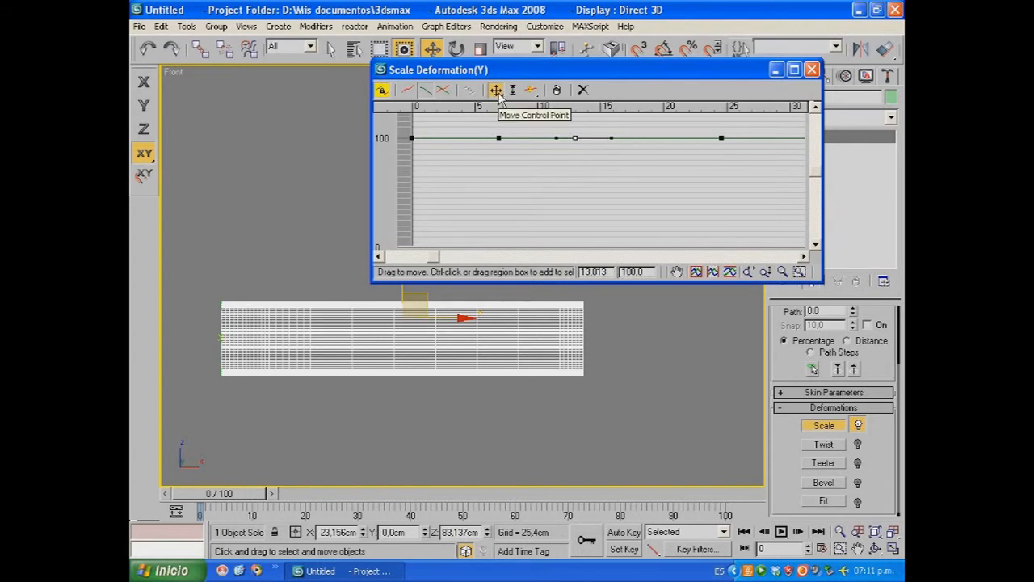
drag(576, 136, 568, 155)
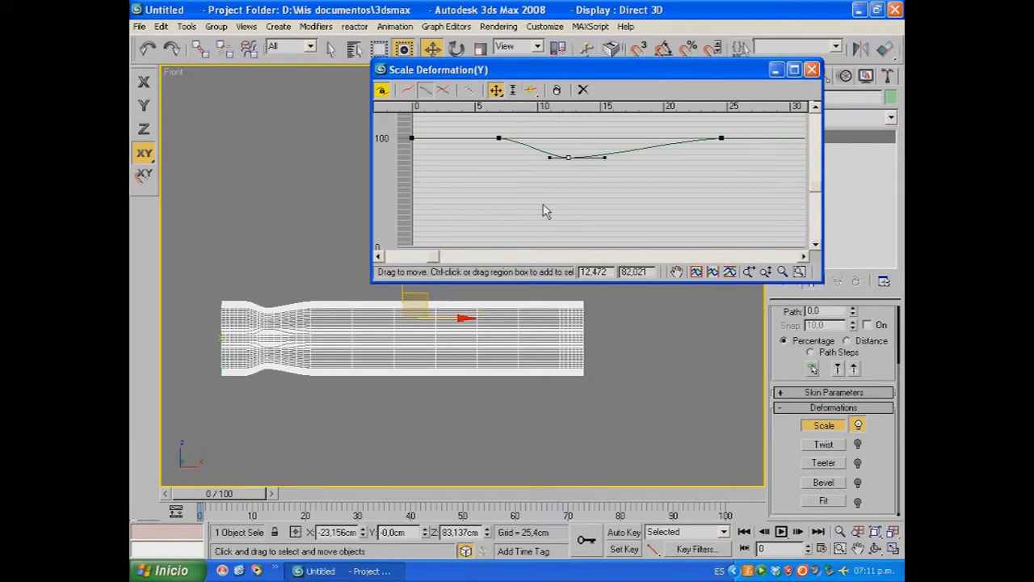
drag(569, 158, 567, 163)
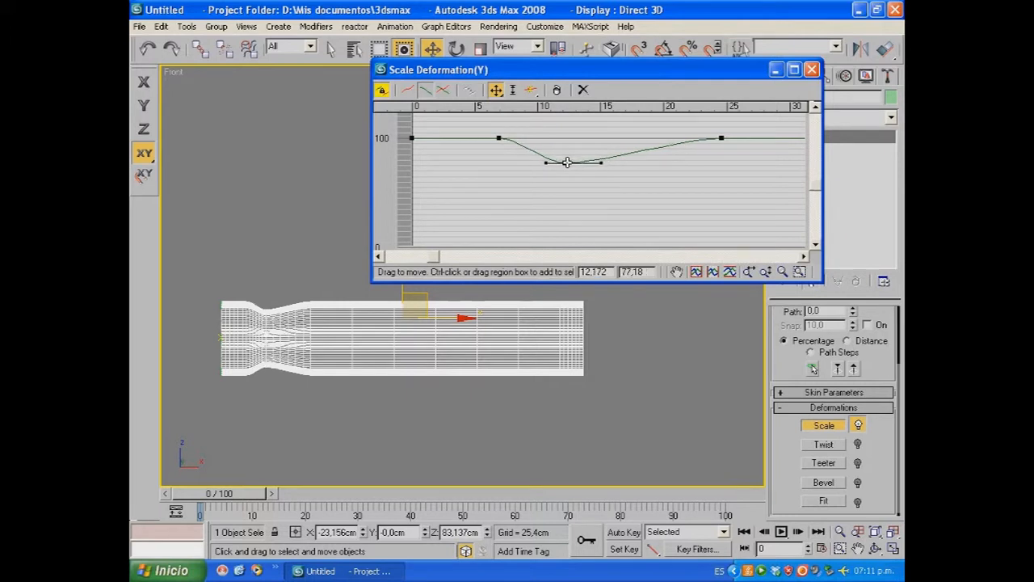
Step: Shift the neck toward the start: shoulder point to about 4 percent, low point to about 9 percent at 78 percent scale, with its left handle lengthened
click(499, 138)
drag(498, 138, 479, 138)
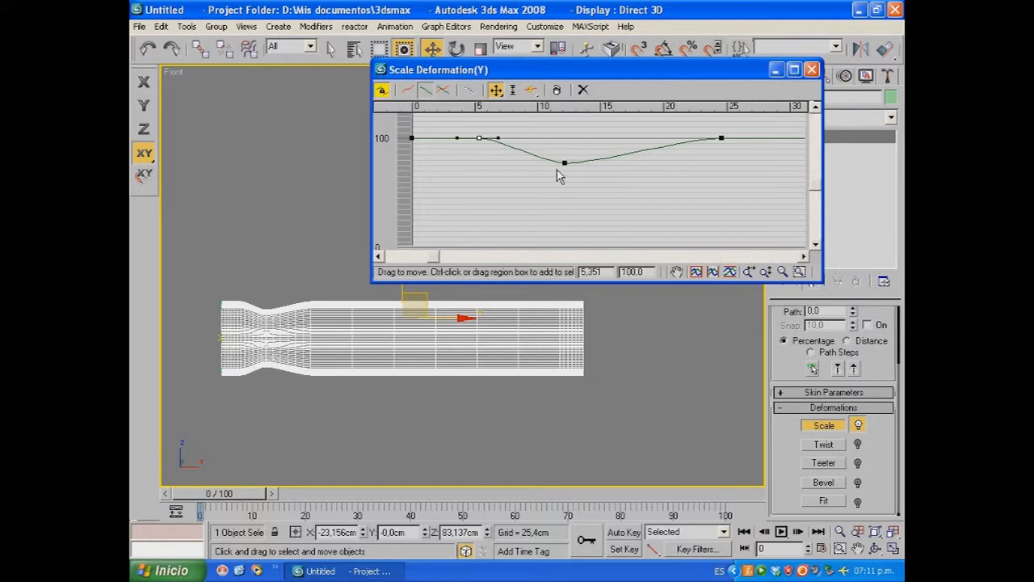
drag(564, 162, 505, 165)
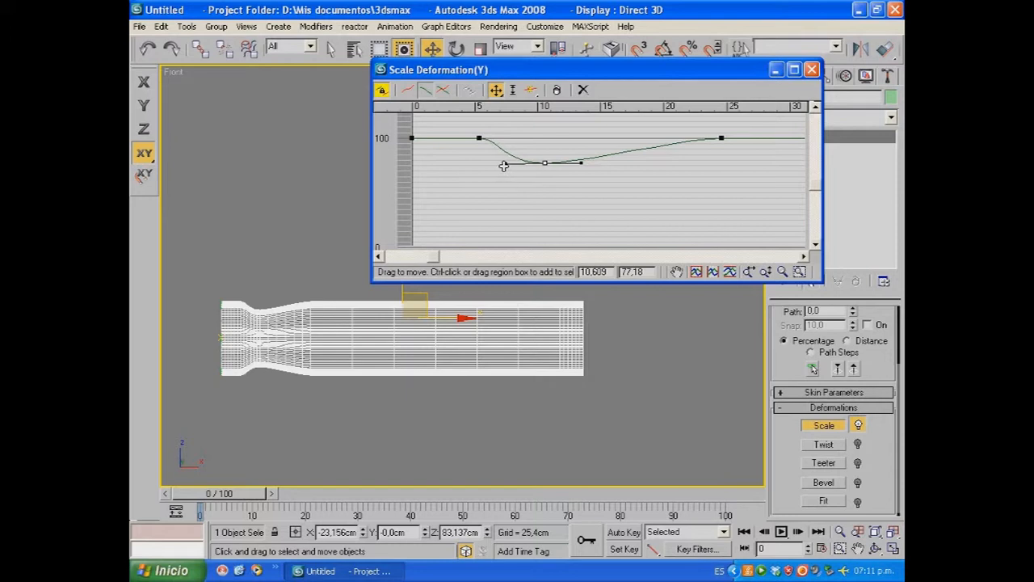
drag(480, 138, 463, 138)
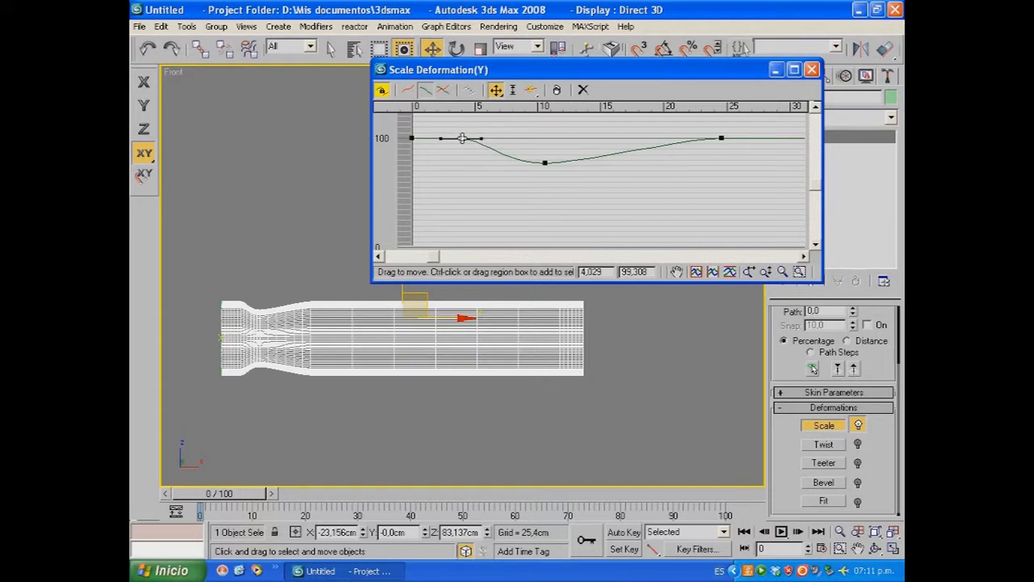
drag(545, 163, 523, 164)
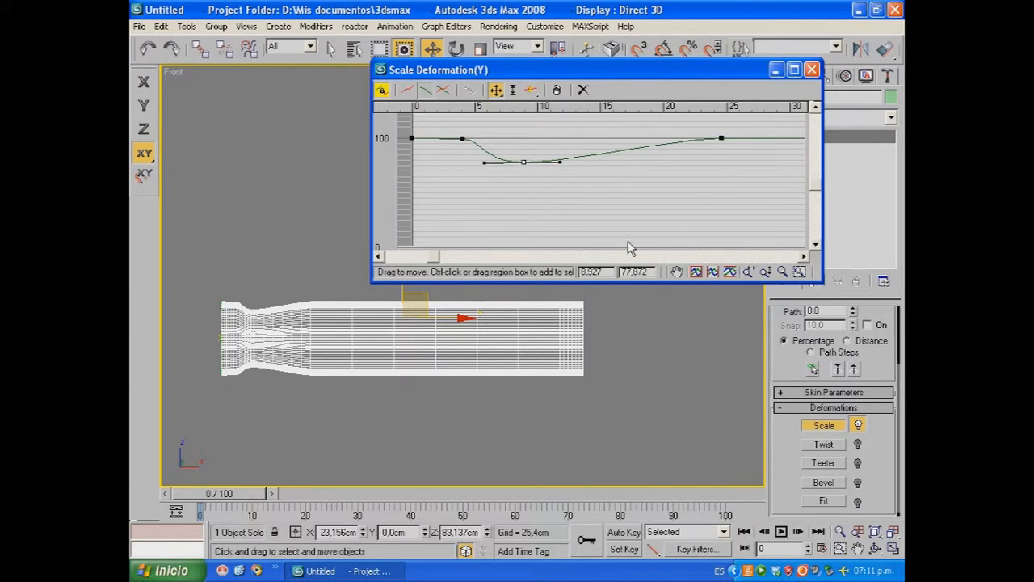
Step: Smooth the neck's rise by extending the low point's right handle to about 20 percent and the 24.6 percent point's left handle to about 19 percent
drag(436, 260, 464, 260)
drag(468, 163, 508, 164)
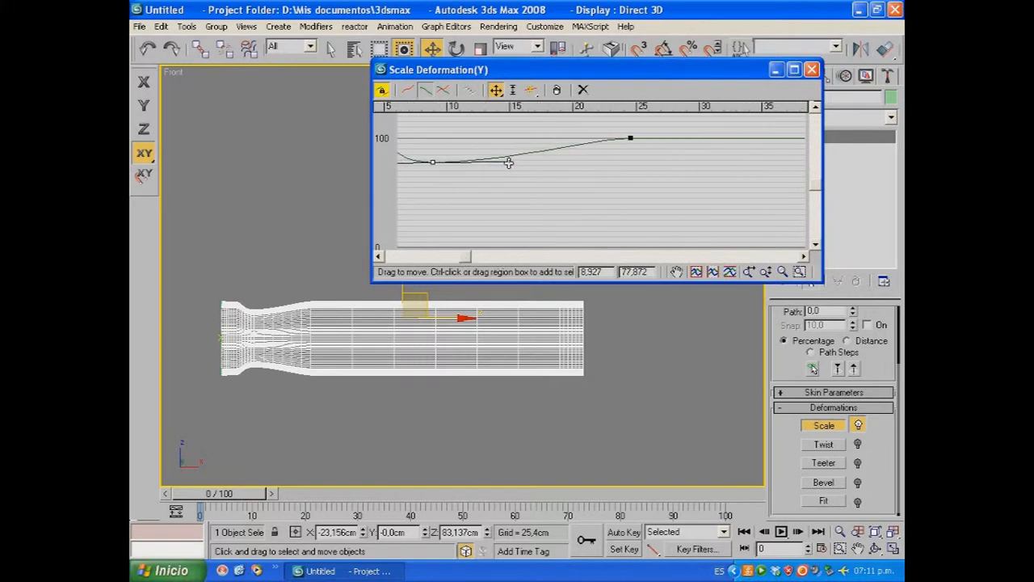
drag(509, 161, 577, 163)
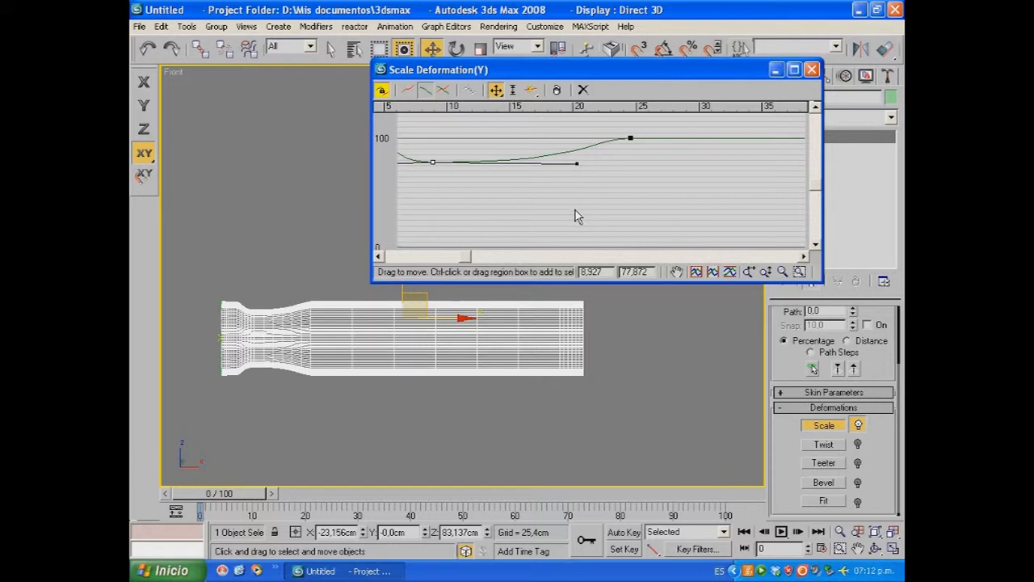
click(629, 138)
drag(594, 137, 559, 138)
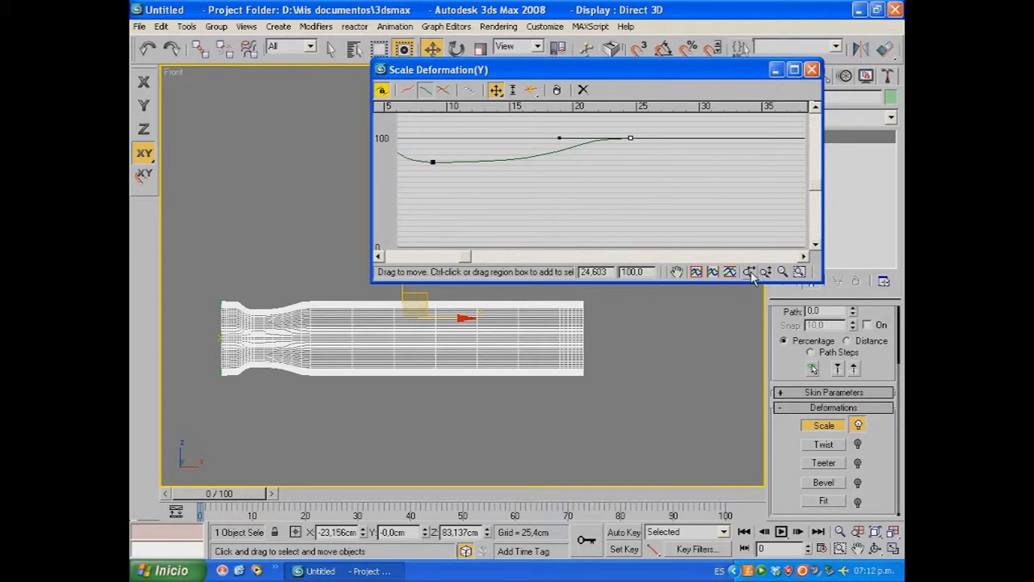
Step: Lower the curve's end point at 100 percent vertically to a scale of about 23 percent
drag(469, 256, 636, 256)
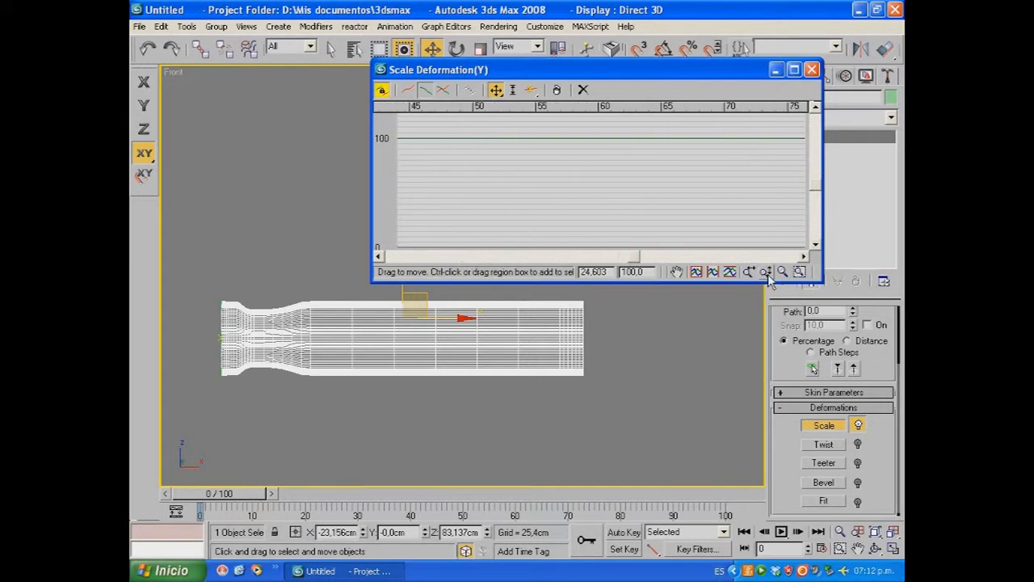
click(782, 272)
drag(669, 147, 652, 164)
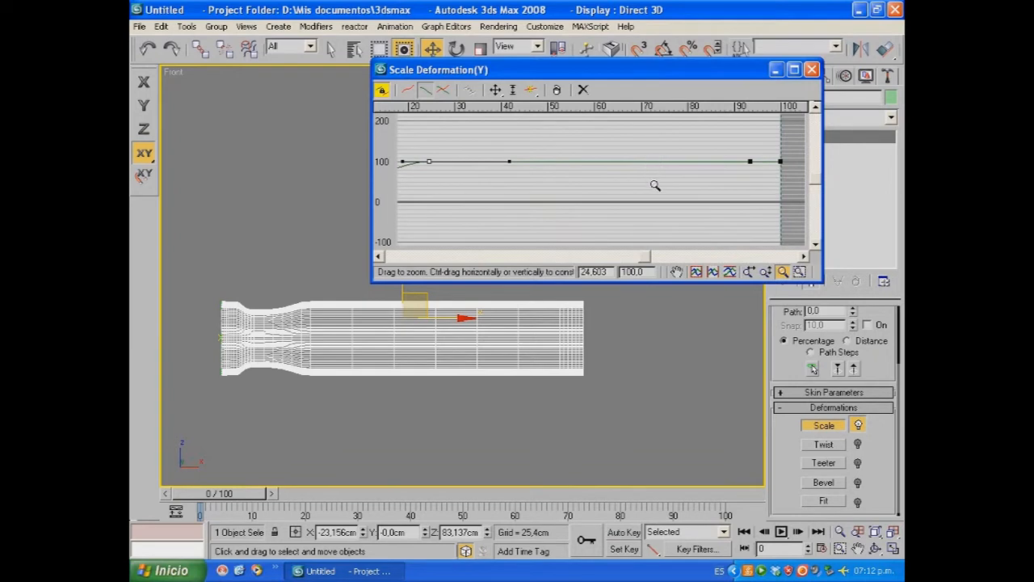
click(495, 90)
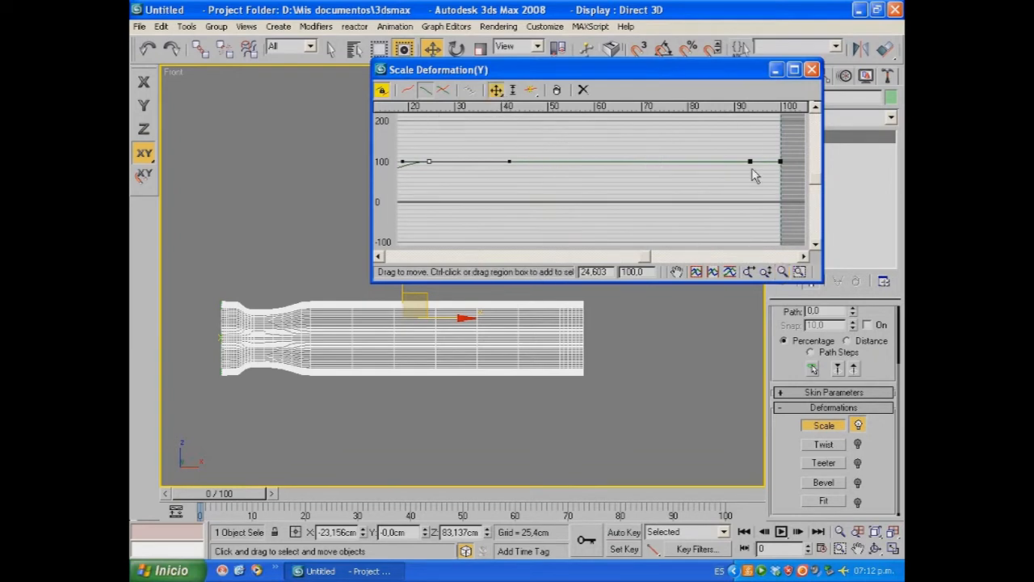
click(780, 162)
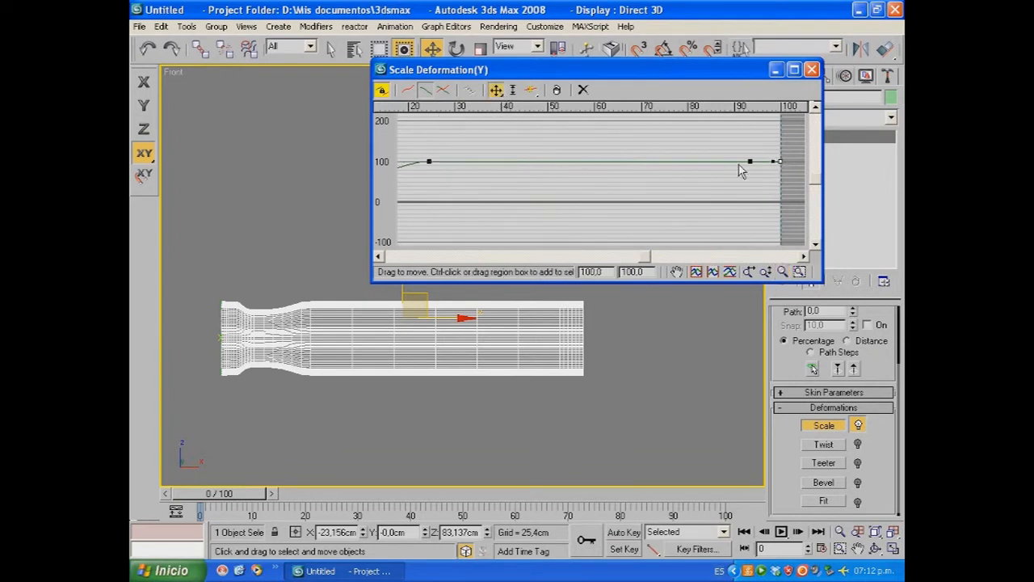
click(497, 90)
drag(497, 90, 495, 139)
drag(781, 163, 777, 193)
Step: Round the far end of the loft by turning the end point's Bezier handle straight up to about 80 percent scale
click(497, 90)
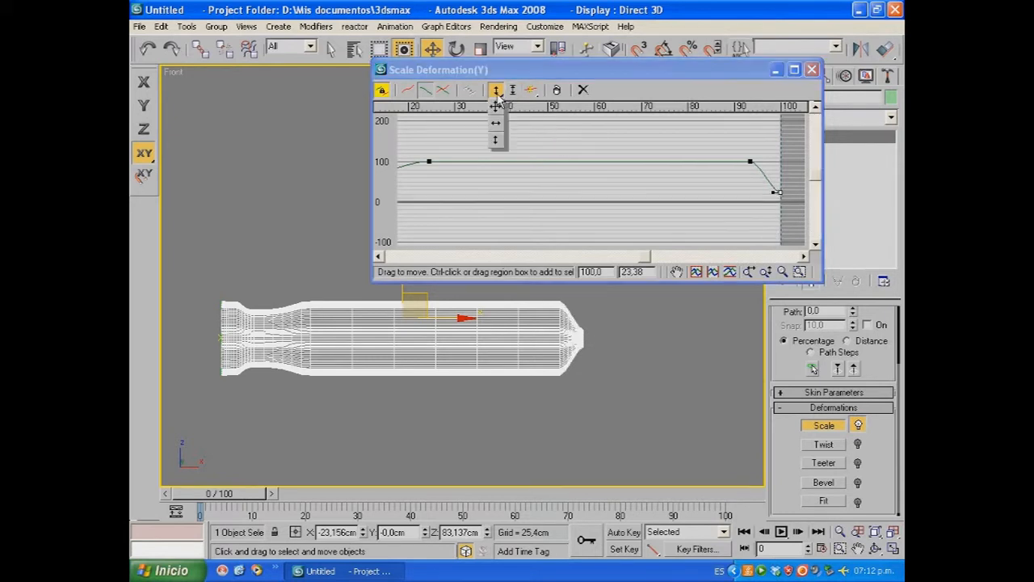
click(496, 106)
drag(671, 71, 580, 79)
click(709, 279)
drag(620, 163, 705, 227)
click(404, 97)
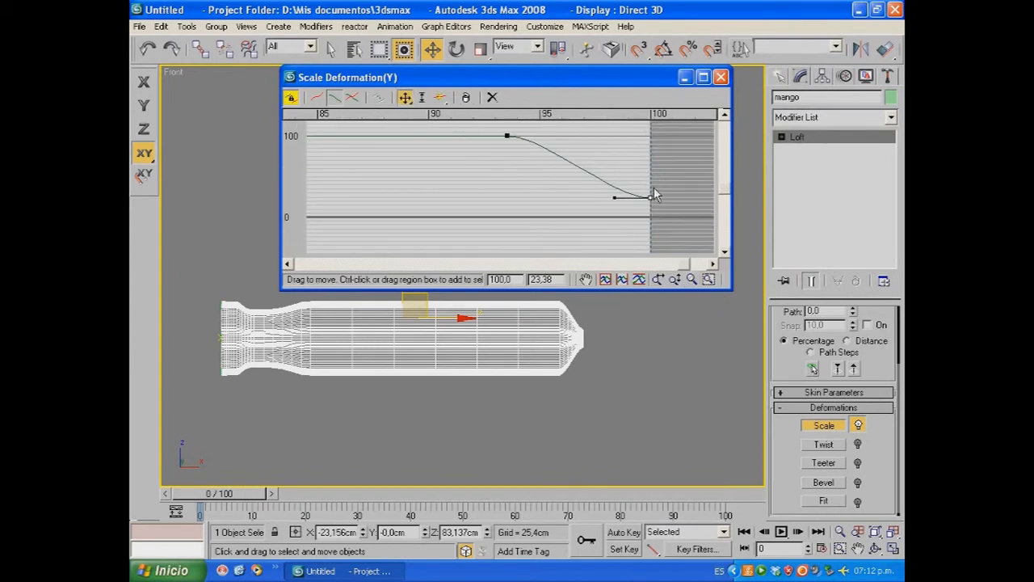
drag(616, 198, 651, 151)
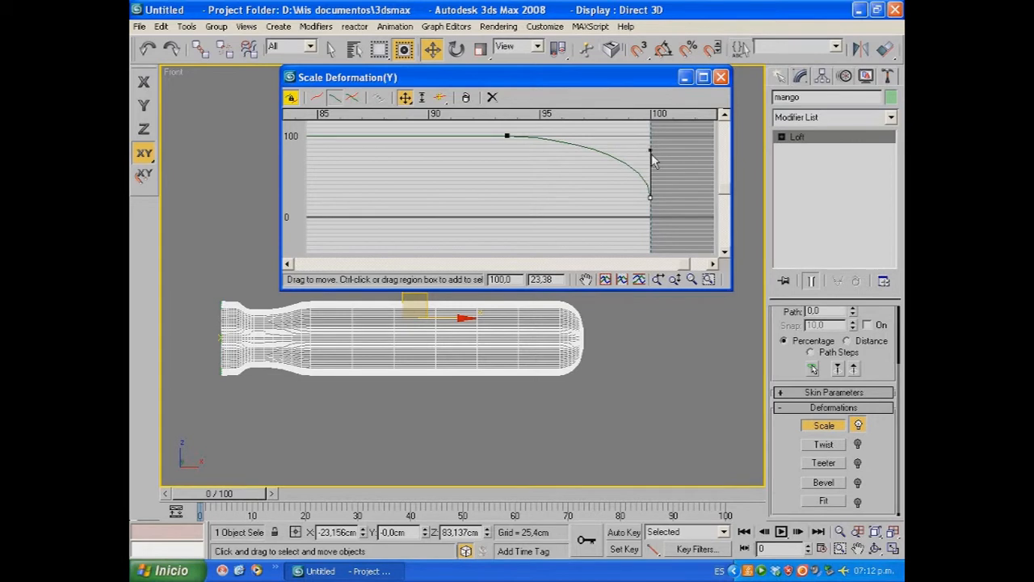
Step: Minimize the Scale Deformation window and examine the shaped mango in the maximized perspective view, with and without edged faces
click(685, 79)
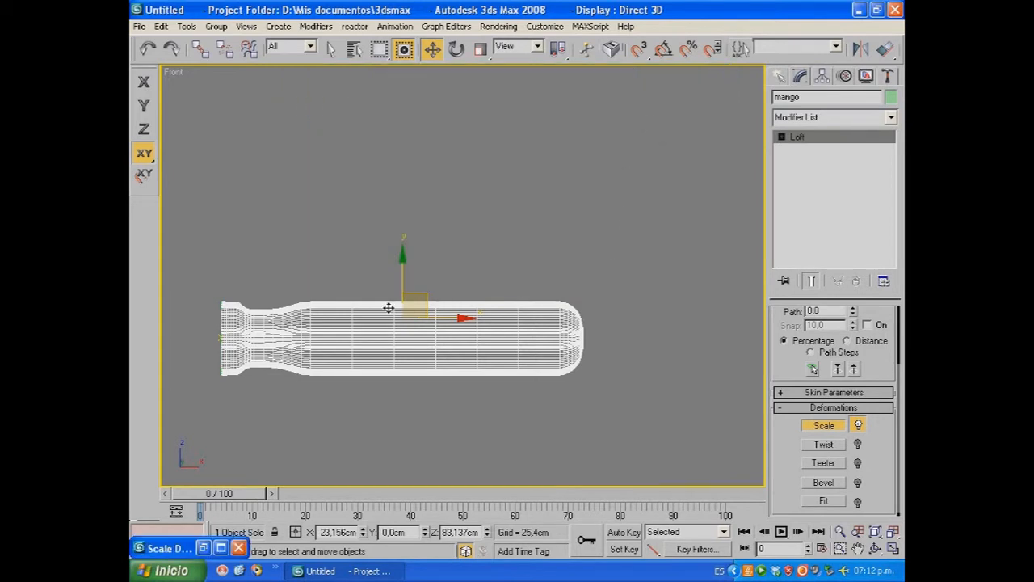
middle_drag(563, 434, 593, 388)
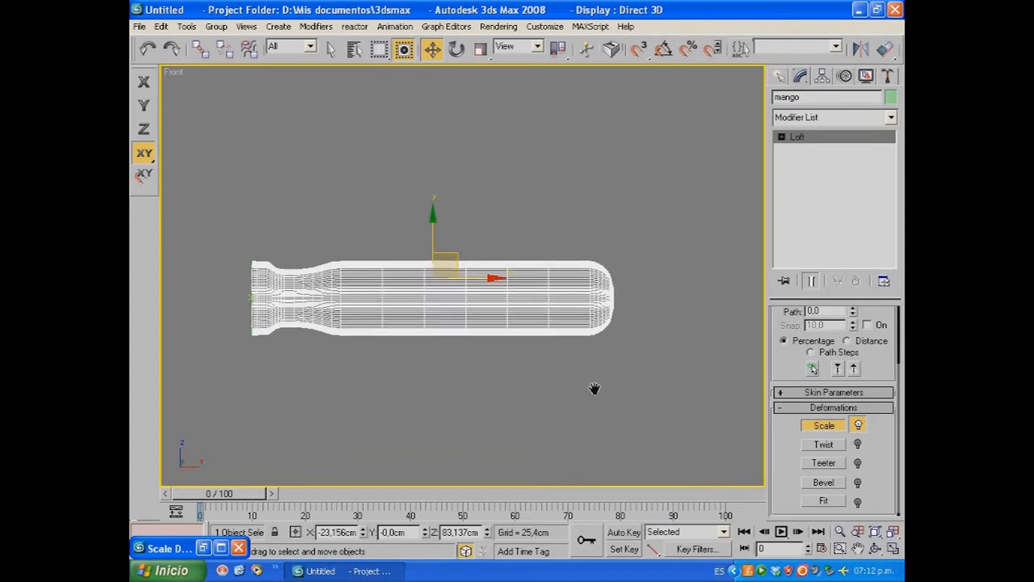
click(892, 548)
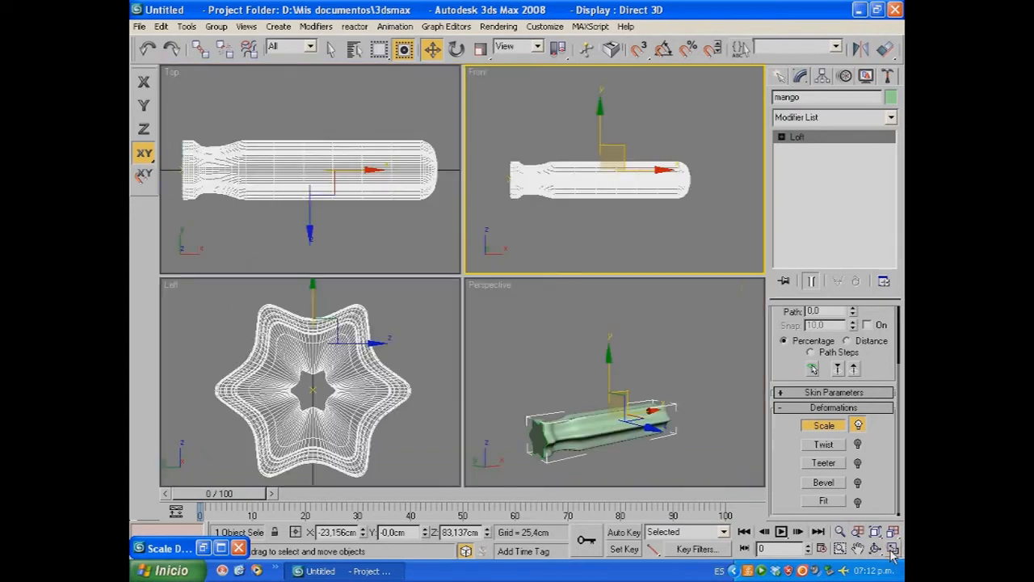
right_click(489, 288)
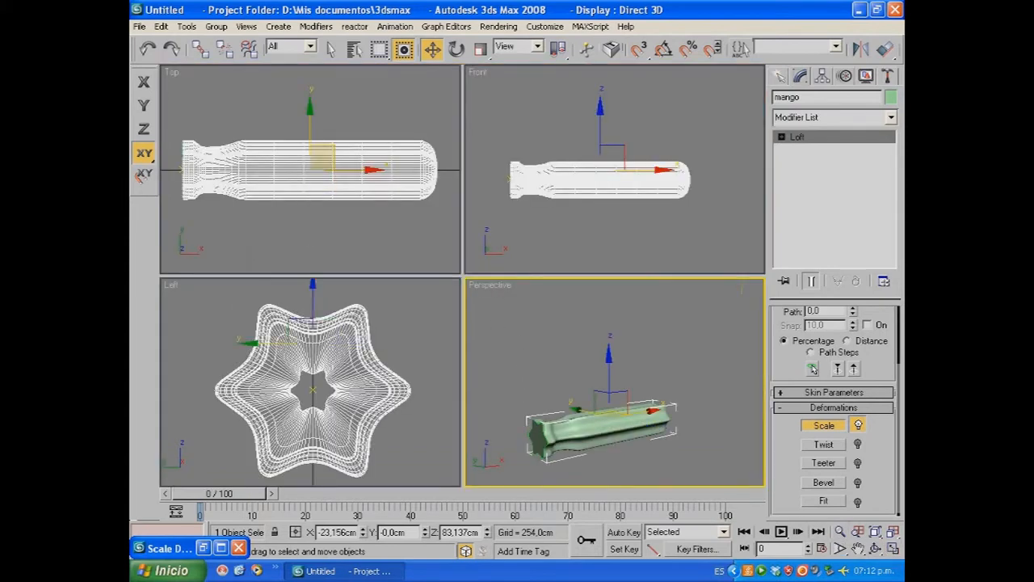
click(892, 549)
mouse_move(639, 427)
alt+middle_down()
mouse_move(544, 416)
mouse_move(622, 439)
alt+middle_up()
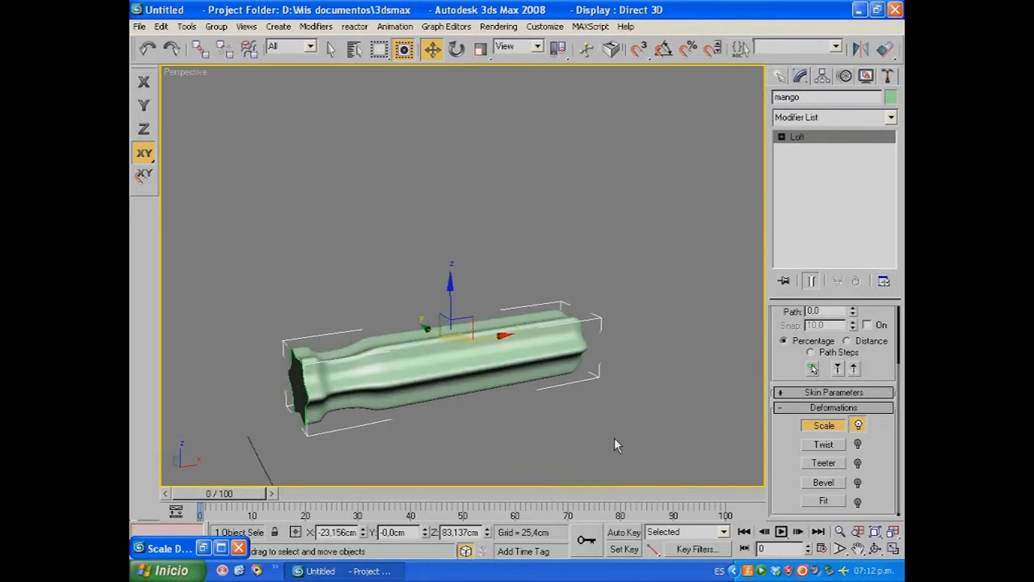
key(F4)
alt+middle_drag(520, 417, 546, 438)
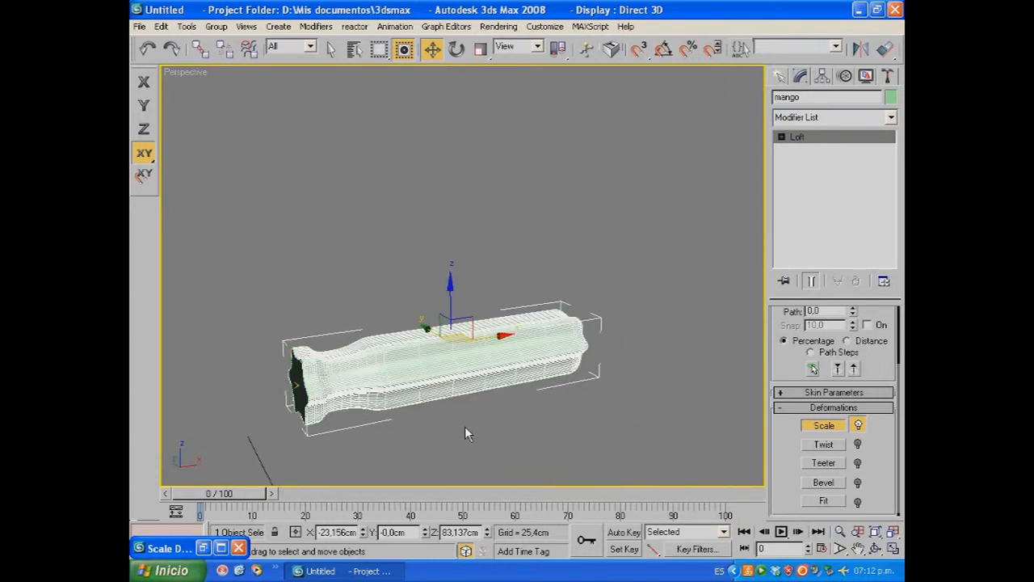
alt+middle_drag(464, 426, 508, 387)
mouse_move(572, 407)
alt+middle_down()
mouse_move(452, 369)
mouse_move(459, 411)
mouse_move(577, 417)
alt+middle_up()
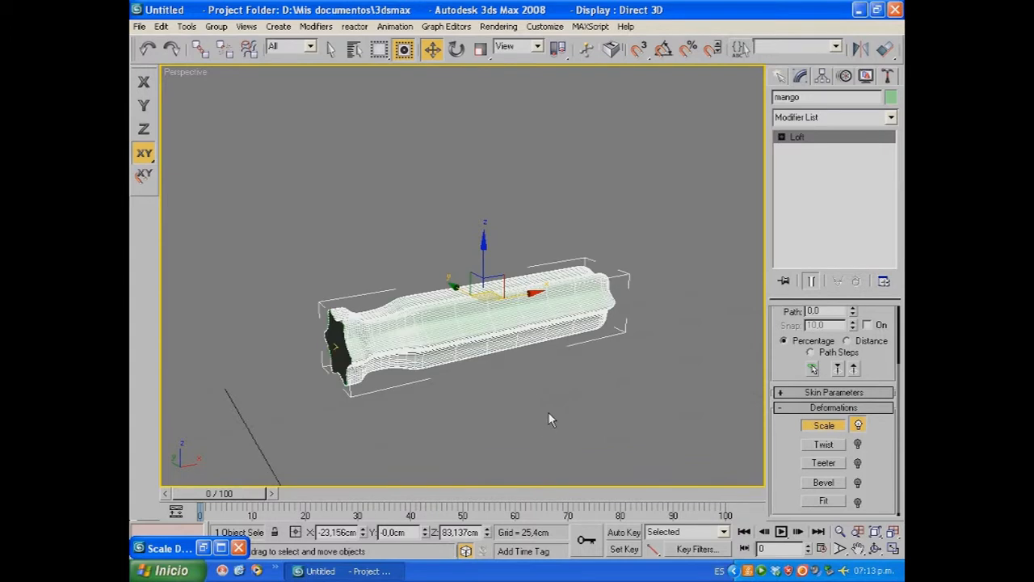
key(F4)
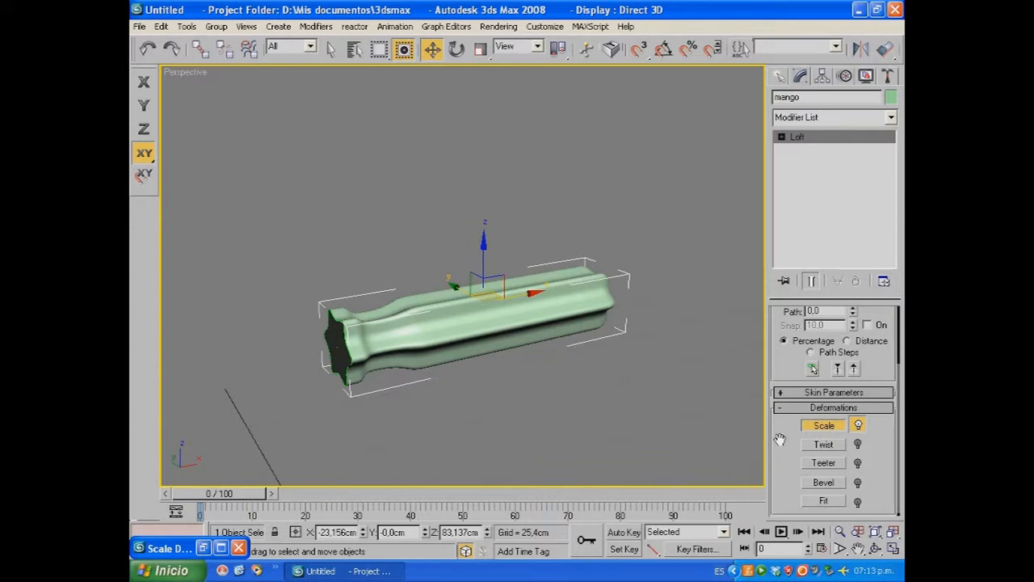
Step: Close the Scale Deformation editor and open the mango loft's skin parameters
click(821, 428)
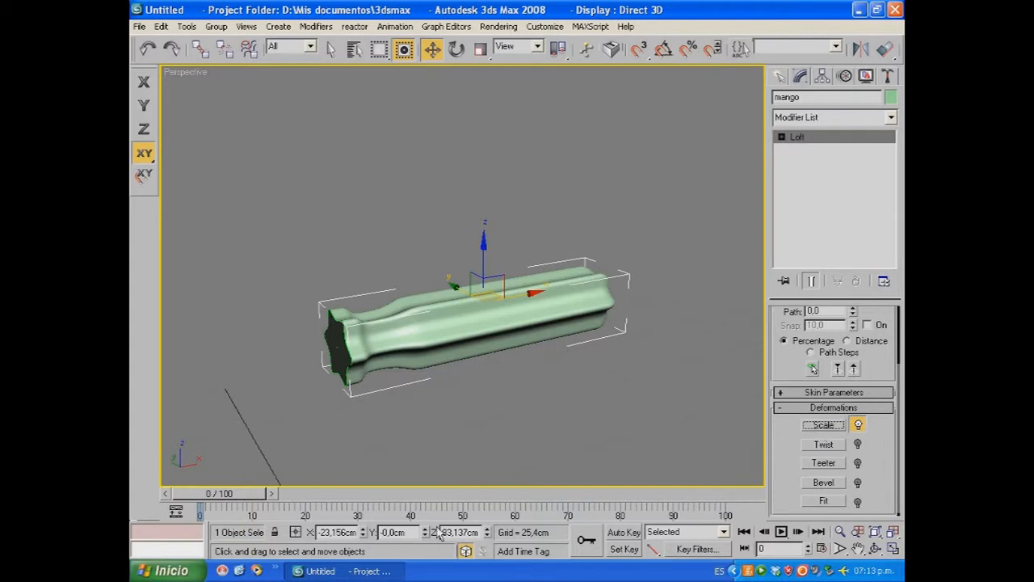
drag(891, 470, 889, 466)
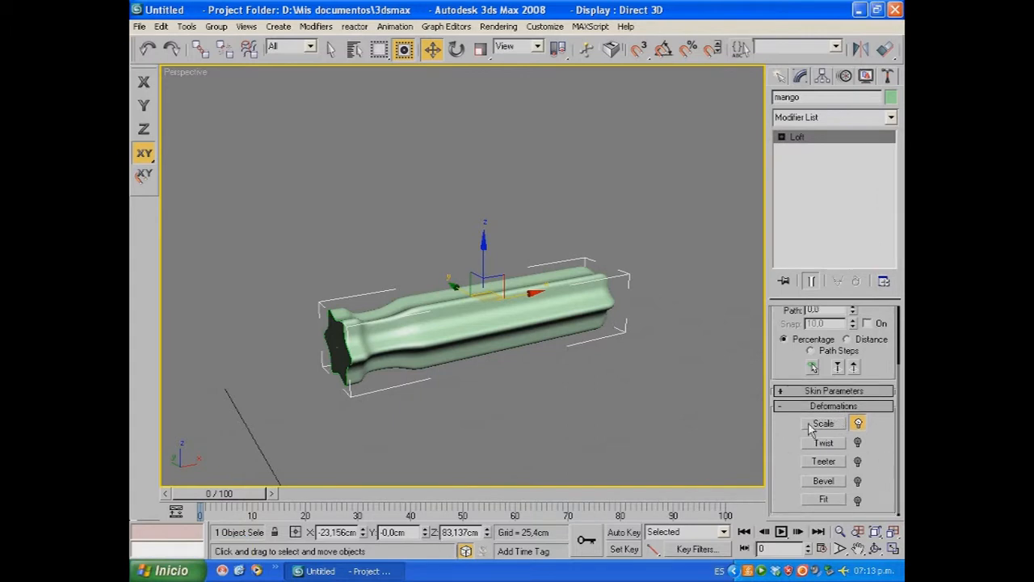
click(779, 391)
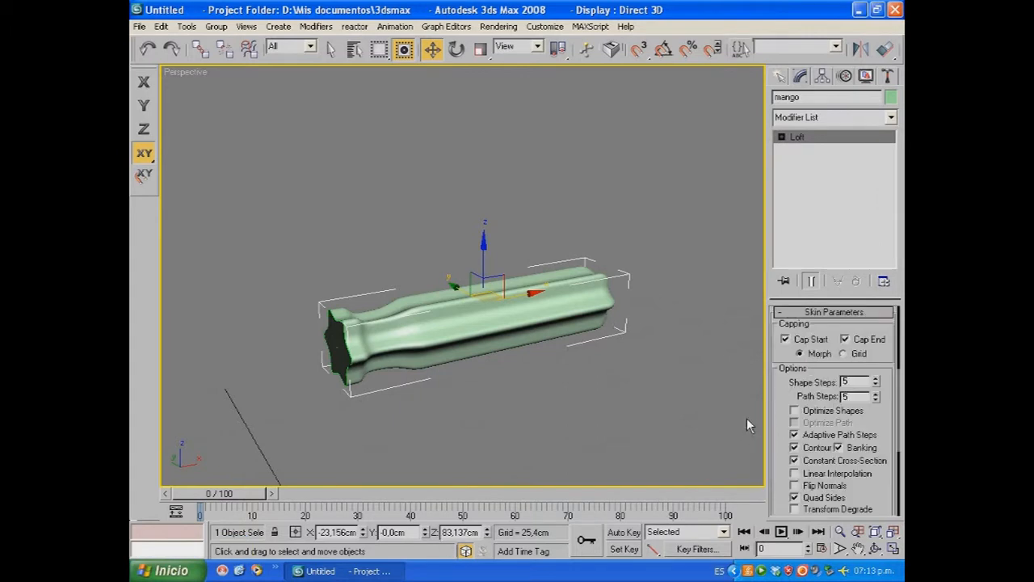
Step: Reduce the mango loft's path steps to 3, checking the mesh with and without edged faces
key(F5)
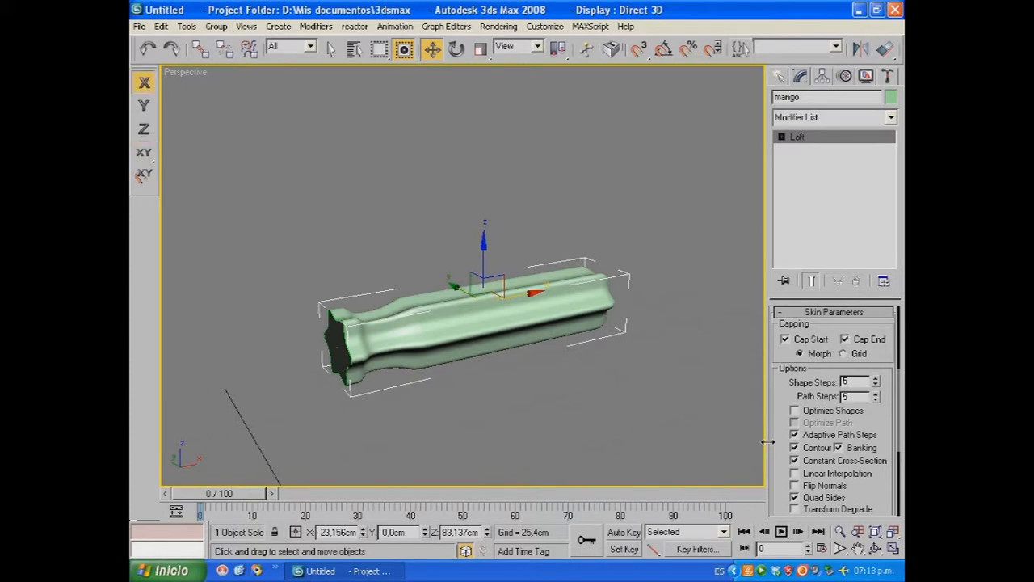
key(F4)
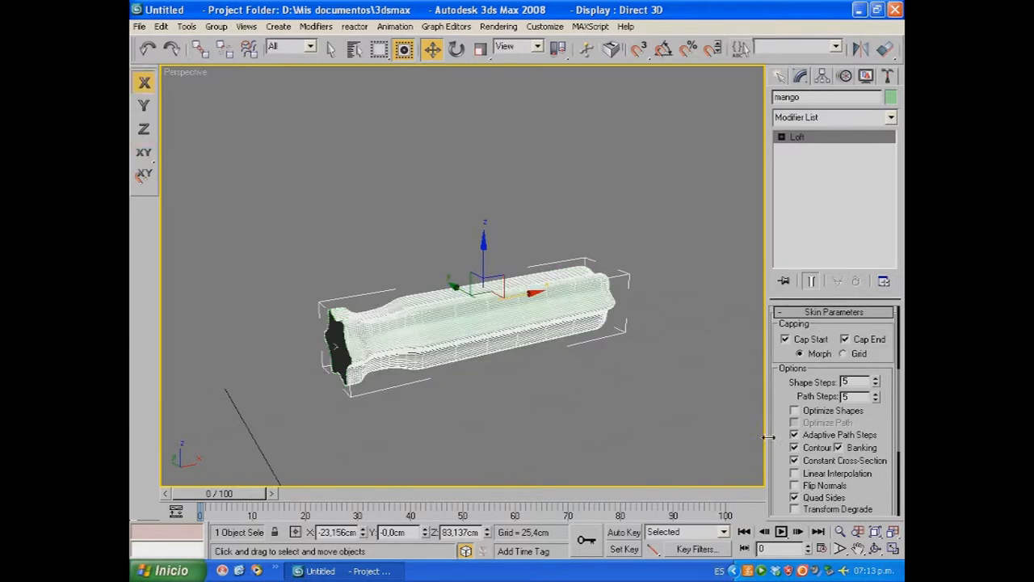
click(876, 400)
click(876, 399)
click(876, 399)
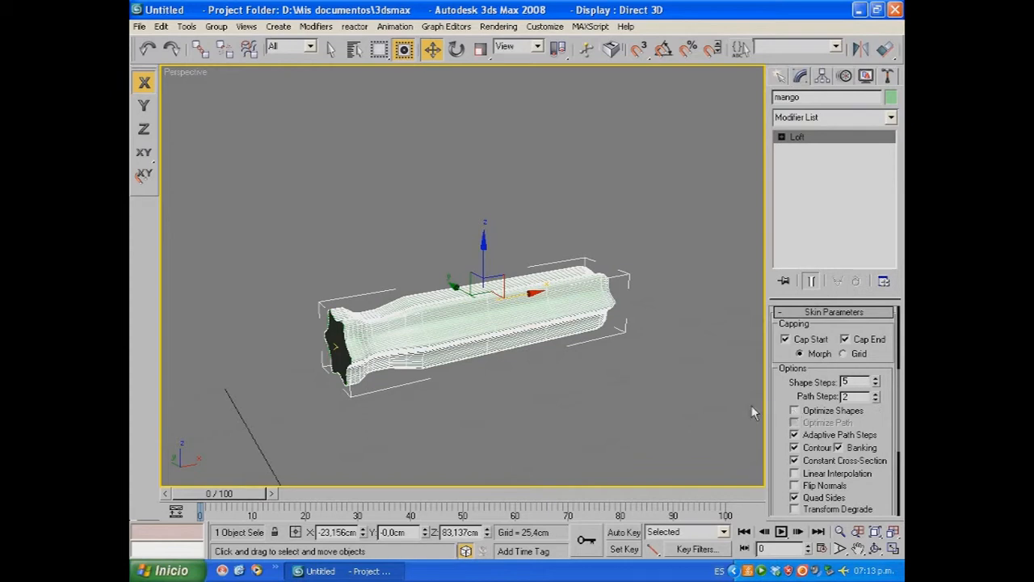
click(876, 399)
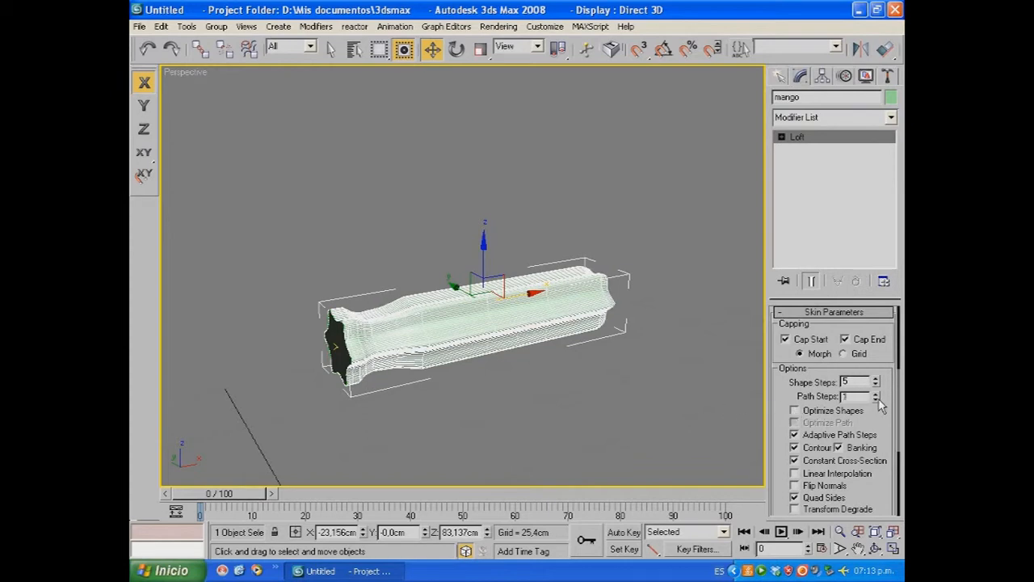
key(F3)
key(F3)
key(F4)
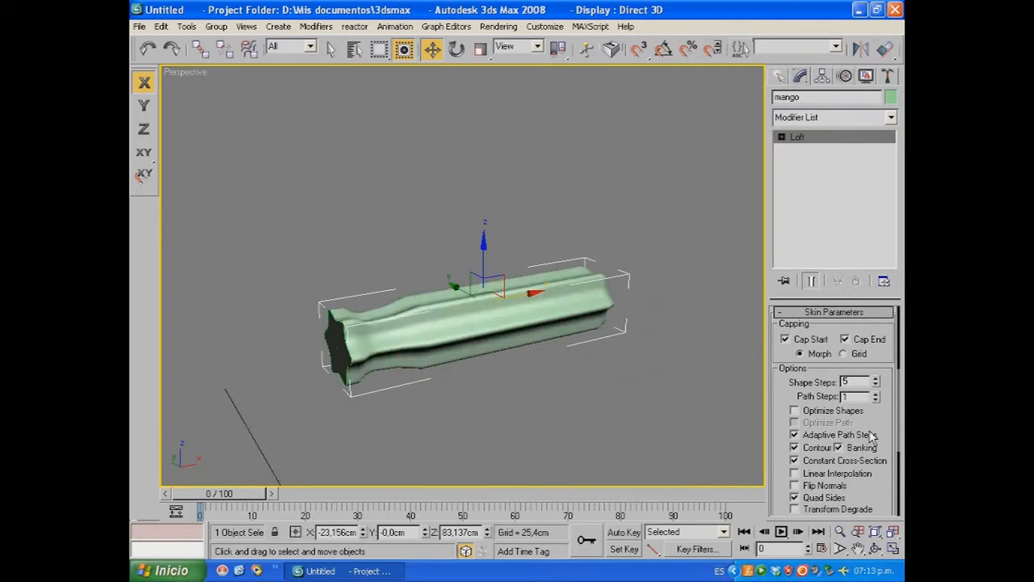
click(875, 393)
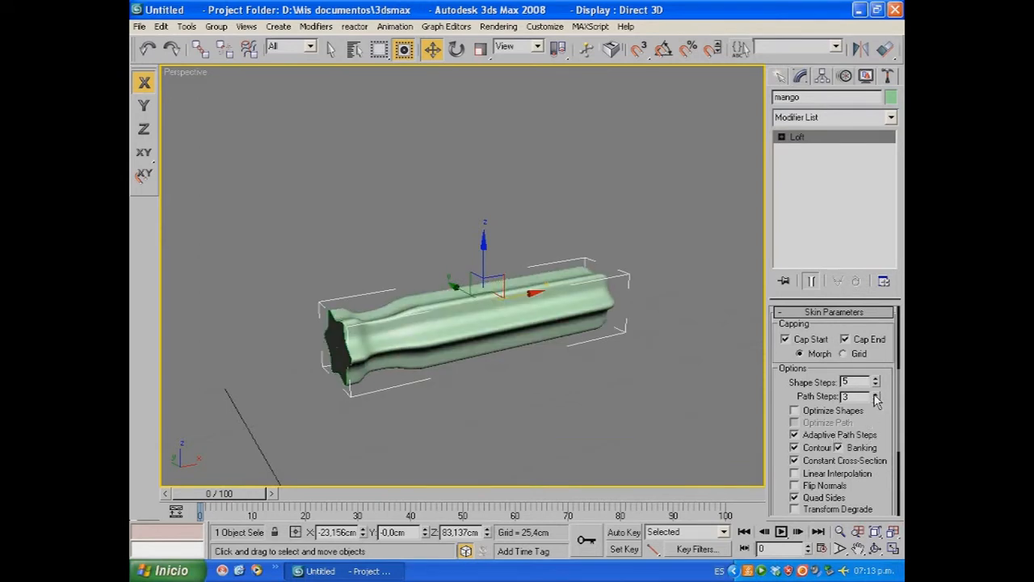
Step: Examine the mango from another angle in the perspective view and switch to a maximized Front view
scroll(614, 376, down, 5)
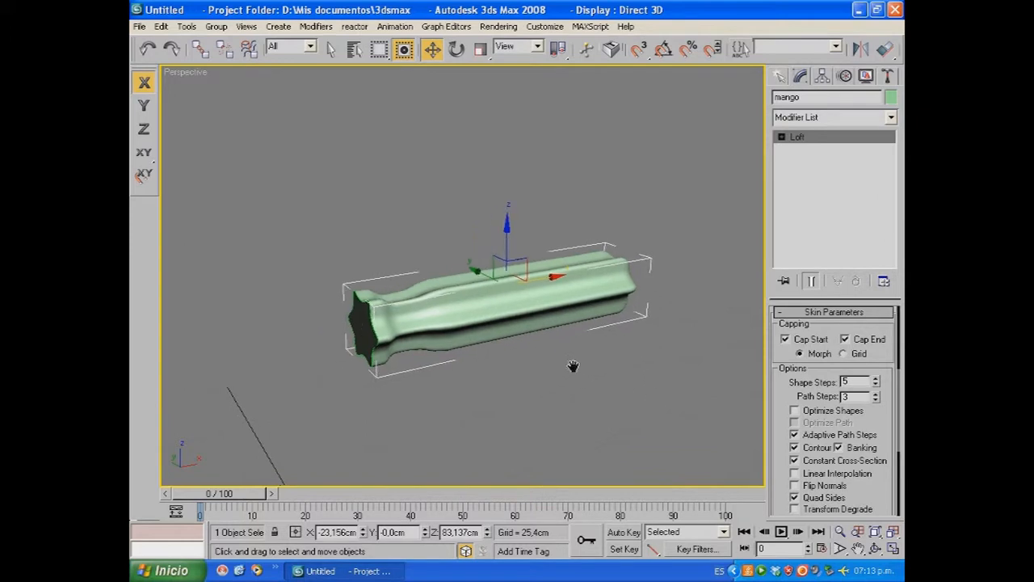
scroll(591, 362, up, 4)
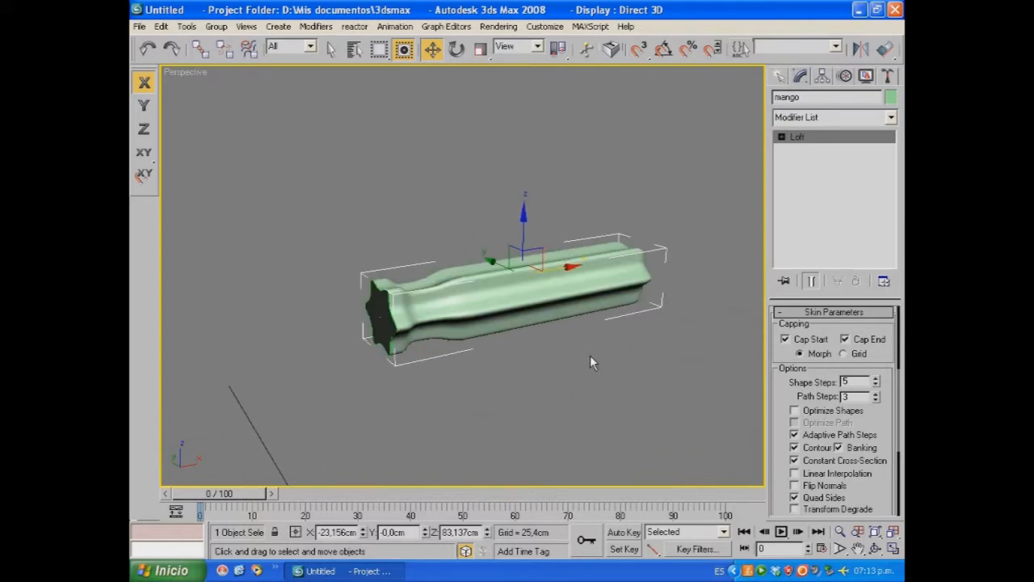
alt+middle_drag(576, 399, 530, 346)
alt+middle_drag(566, 400, 596, 417)
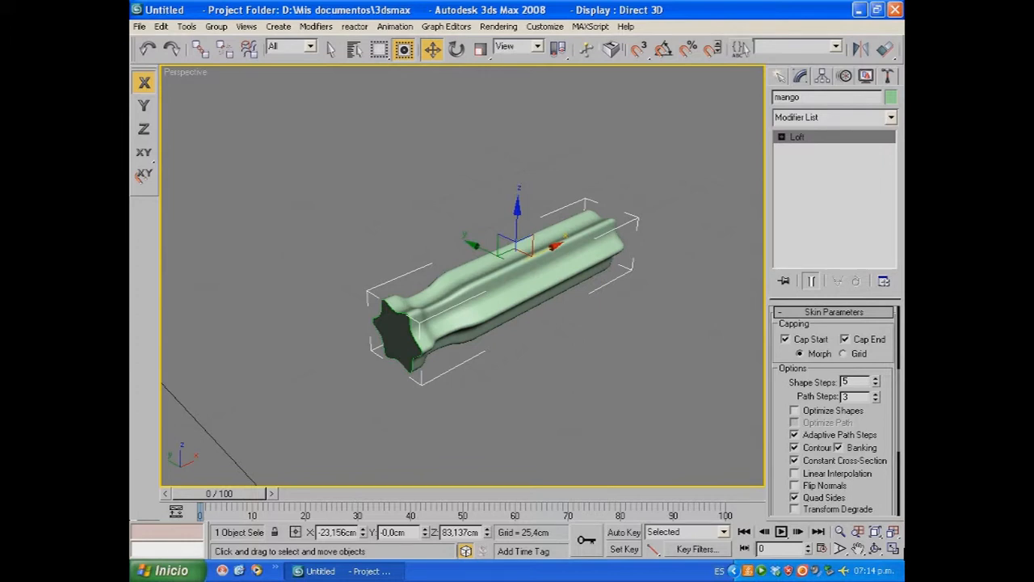
click(893, 548)
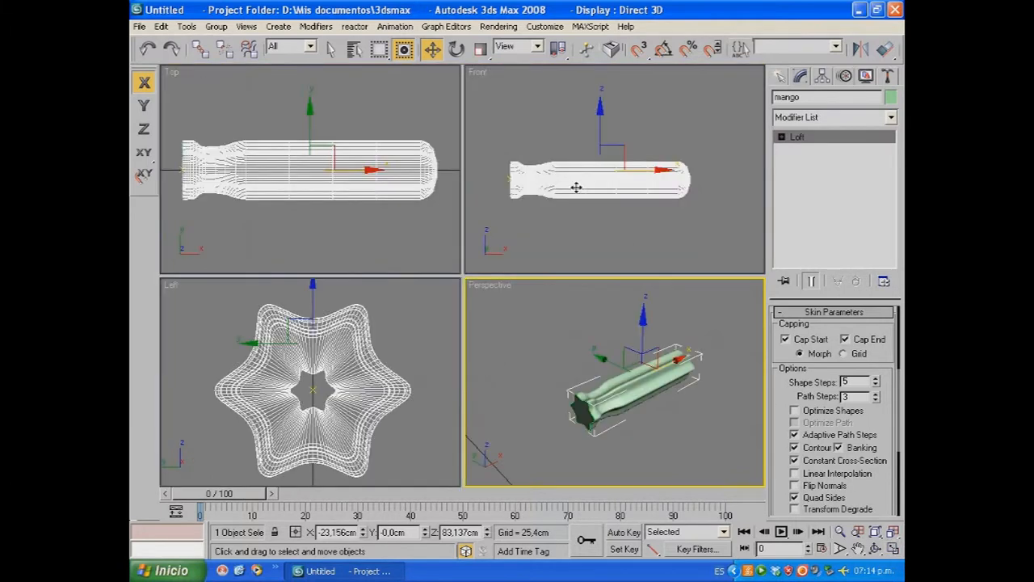
right_click(485, 85)
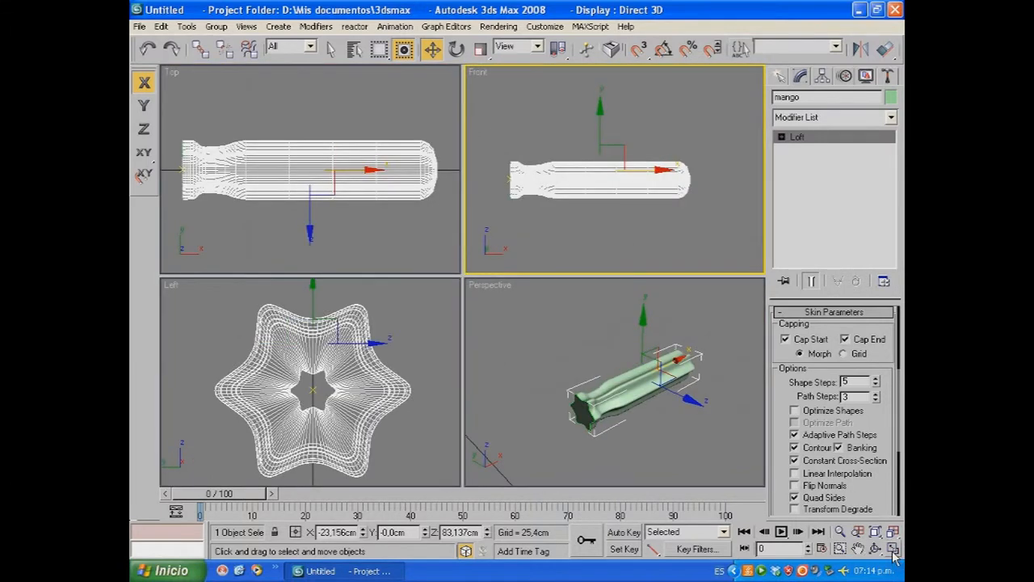
click(892, 548)
Step: Draw a rectangle with a length of about 1.07 cm below the mango and set its width to 9.5 cm
click(779, 75)
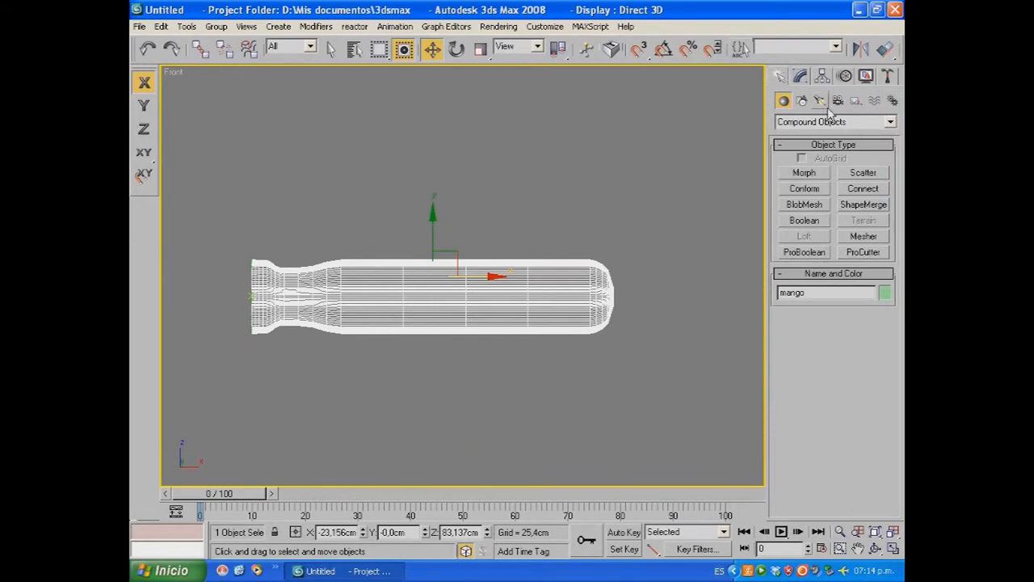
click(801, 101)
click(871, 187)
middle_drag(672, 315, 523, 305)
scroll(521, 303, down, 3)
scroll(520, 303, down, 1)
drag(335, 325, 465, 340)
double_click(857, 446)
text(9)
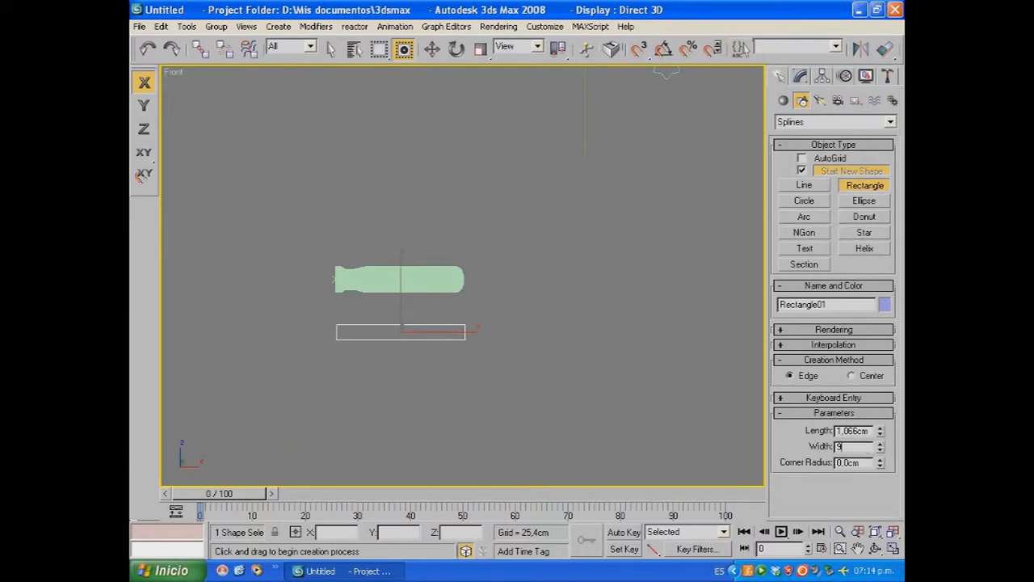
text(,5)
key(Return)
Step: Convert the new rectangle to an editable spline
click(802, 77)
right_click(818, 152)
click(760, 213)
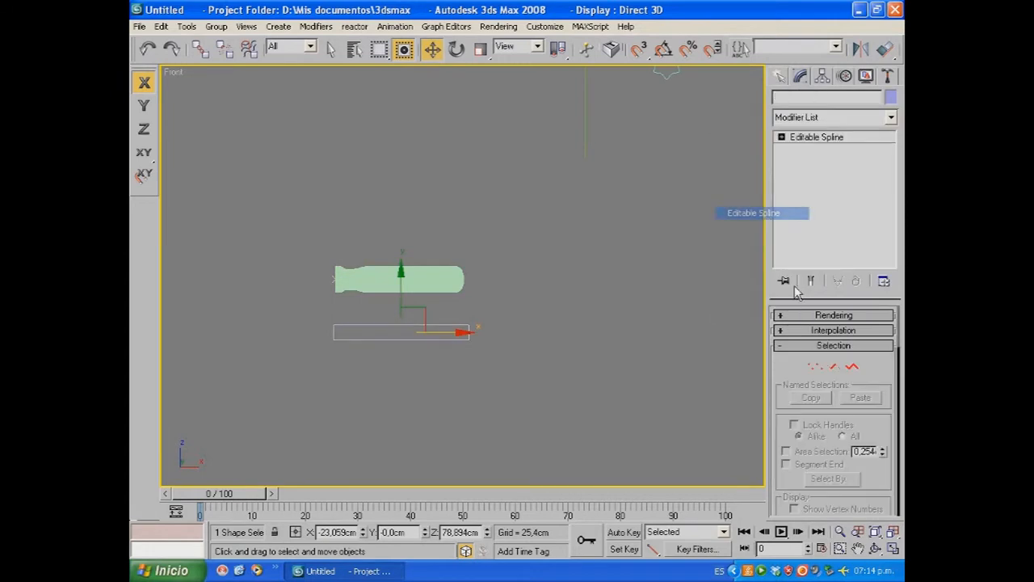
Step: Delete the rectangle's upper segment and both side segments, leaving only the lower horizontal line
click(835, 367)
scroll(638, 376, up, 5)
middle_drag(642, 376, 664, 248)
click(599, 306)
ctrl+click(536, 294)
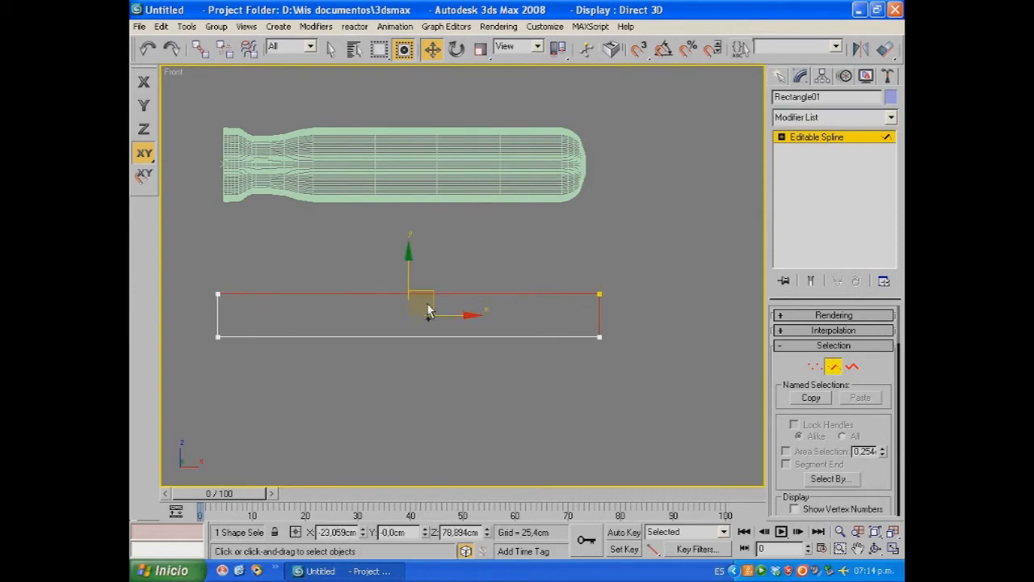
ctrl+click(211, 317)
key(Delete)
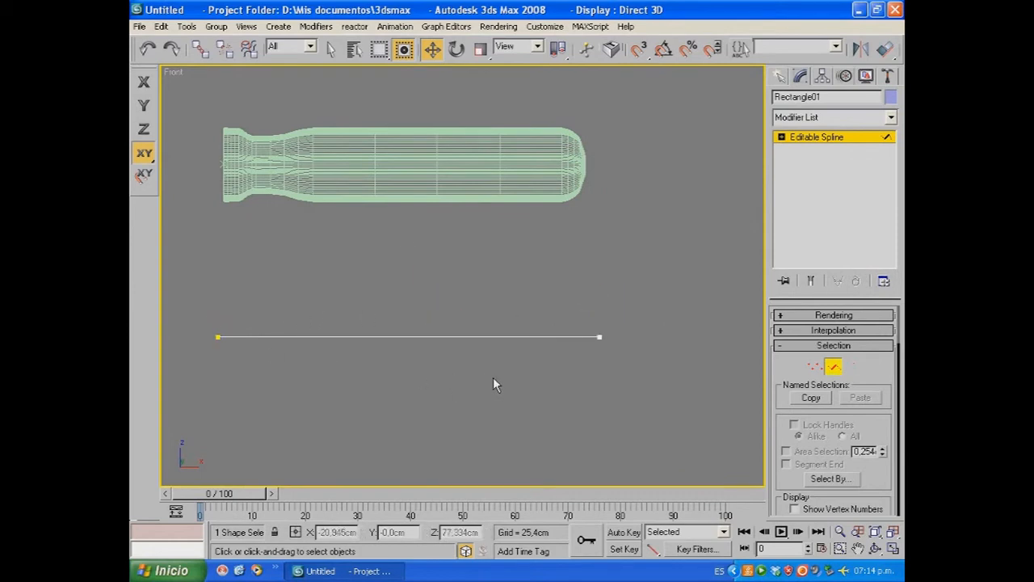
Step: Leave segment editing and rename the remaining line as path punta
click(826, 139)
click(830, 95)
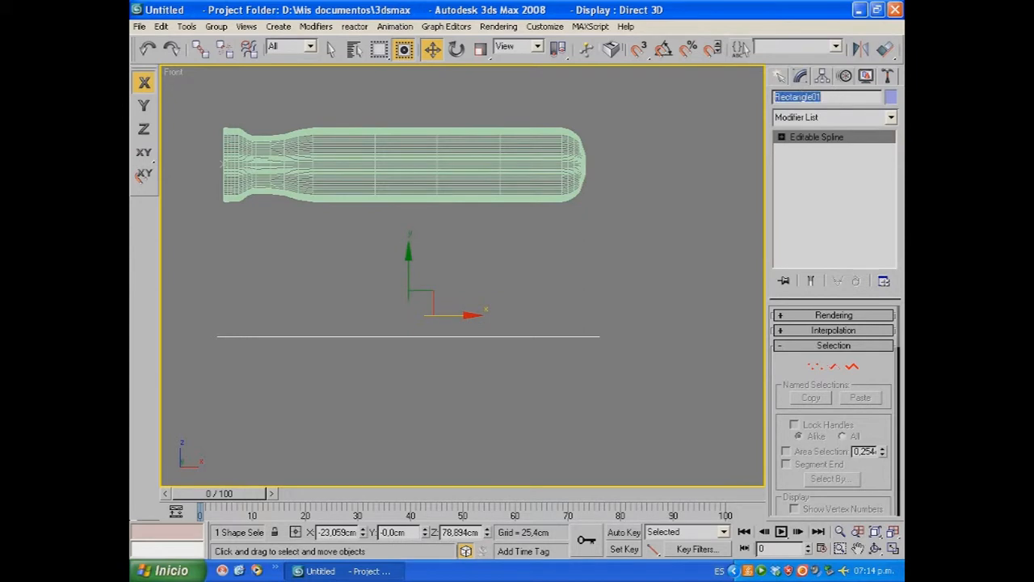
text(Path punta)
Step: Draw a circle to the right of the path line, set its radius to 0.25 cm and name it shape punta
click(779, 75)
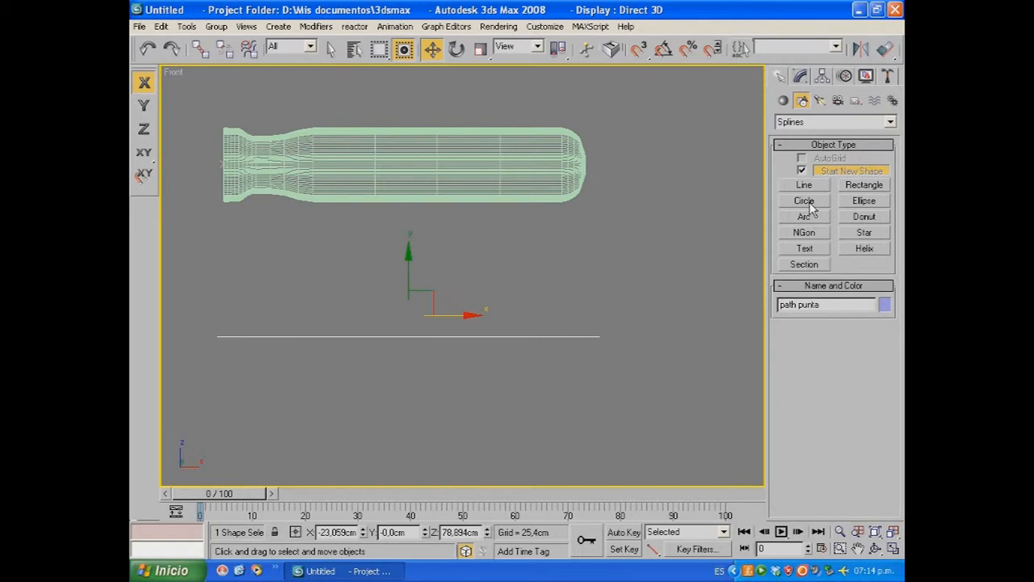
click(808, 202)
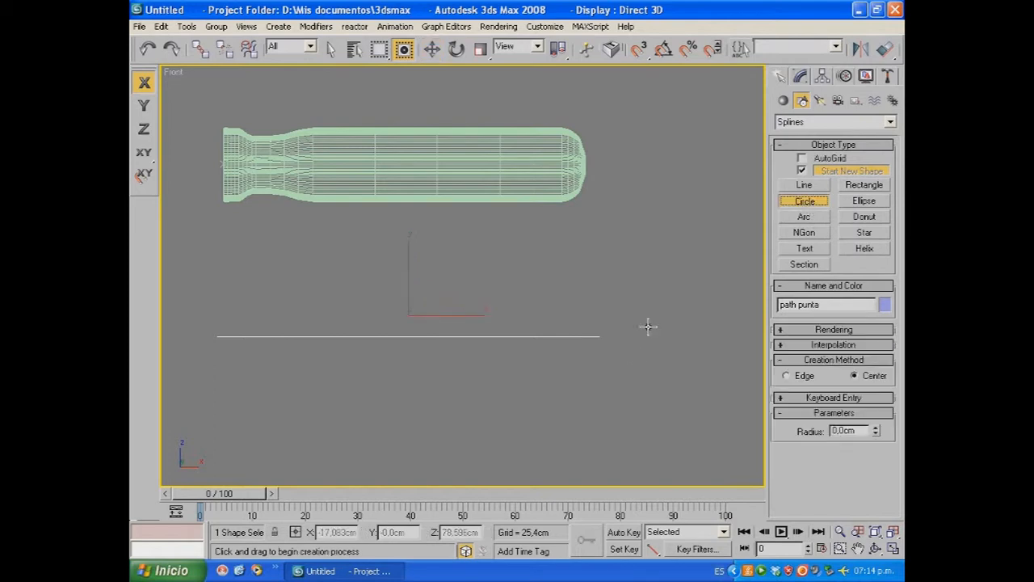
drag(657, 317, 664, 329)
double_click(845, 430)
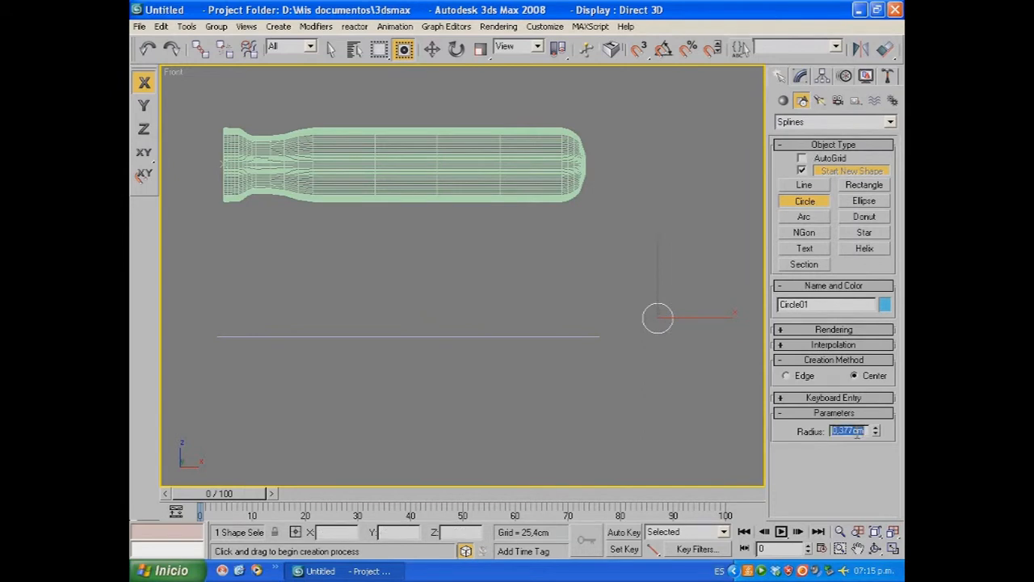
text(0.25)
key(Return)
double_click(828, 304)
text(sha)
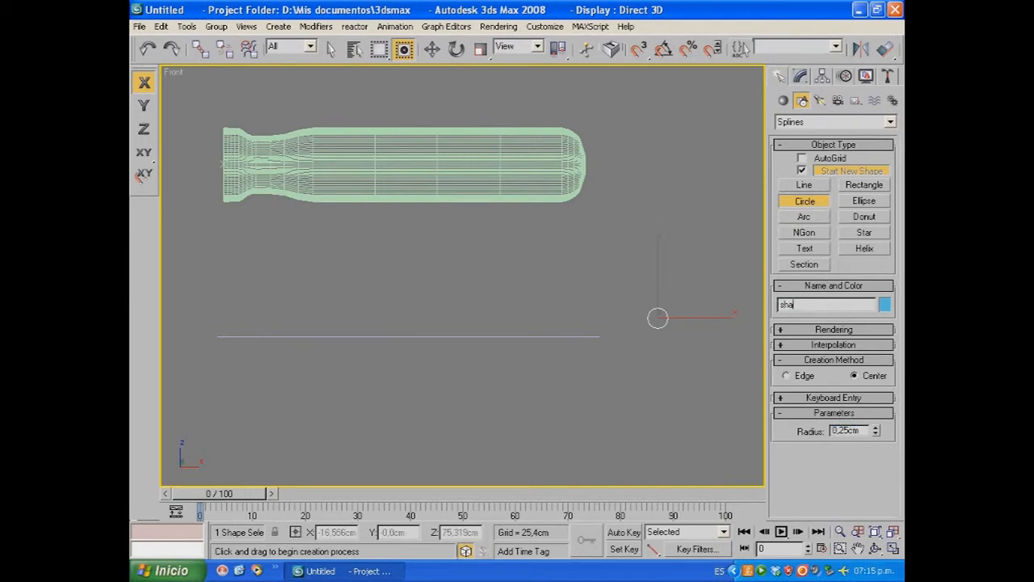
text(pe punta)
Step: Loft the shape punta circle along path punta and name the new object punta
click(433, 51)
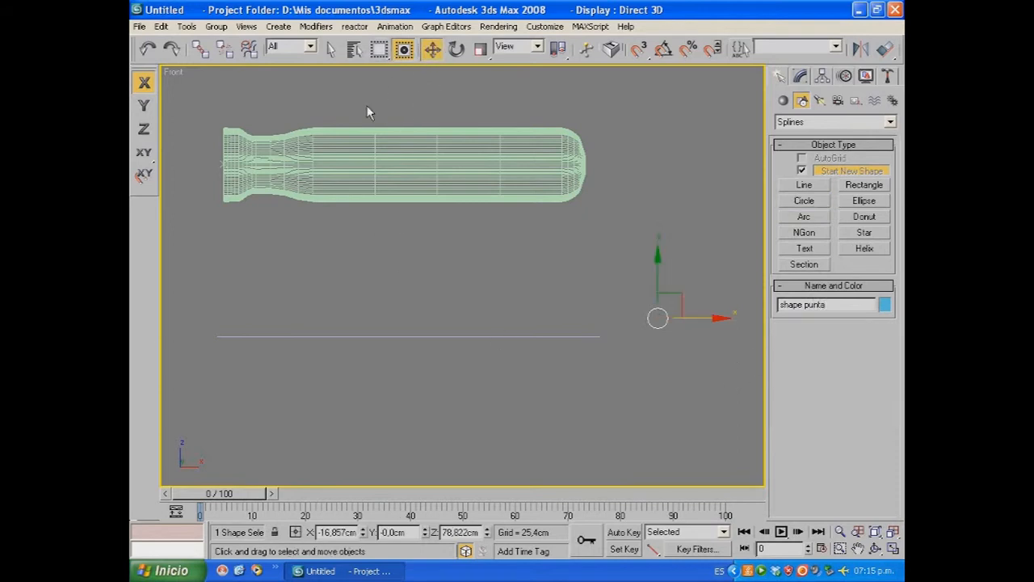
click(332, 52)
click(345, 336)
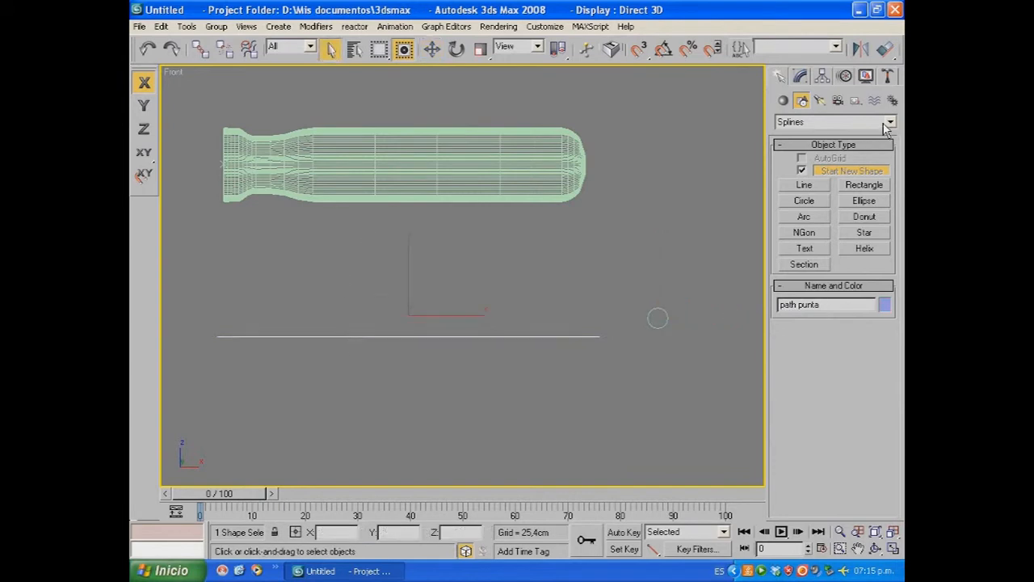
click(783, 100)
click(802, 236)
click(861, 332)
click(661, 319)
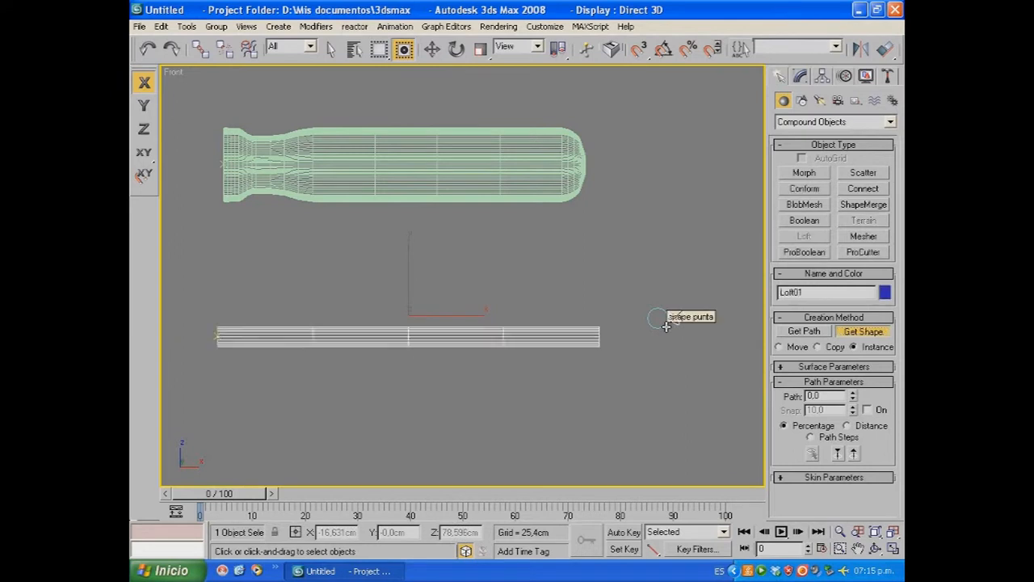
drag(818, 295, 751, 302)
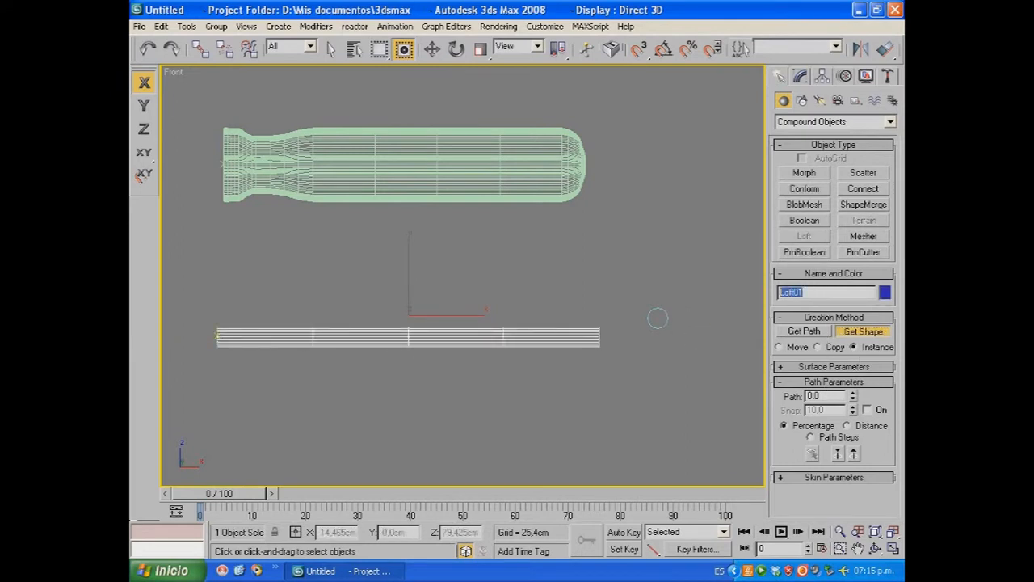
text(punta)
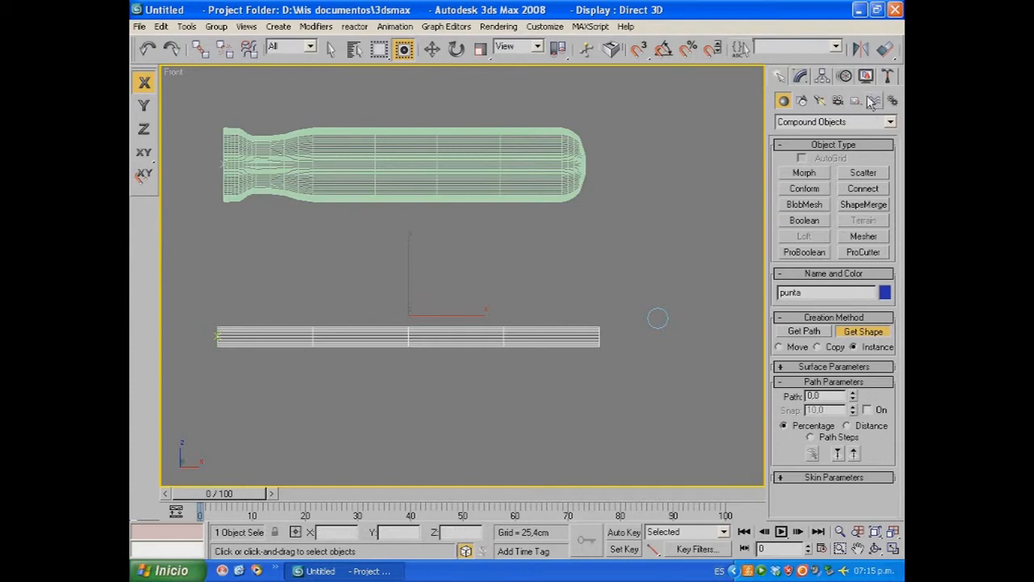
Step: Align punta to the mango center to center in the Z and Y positions
middle_drag(550, 266, 603, 271)
scroll(603, 271, down, 2)
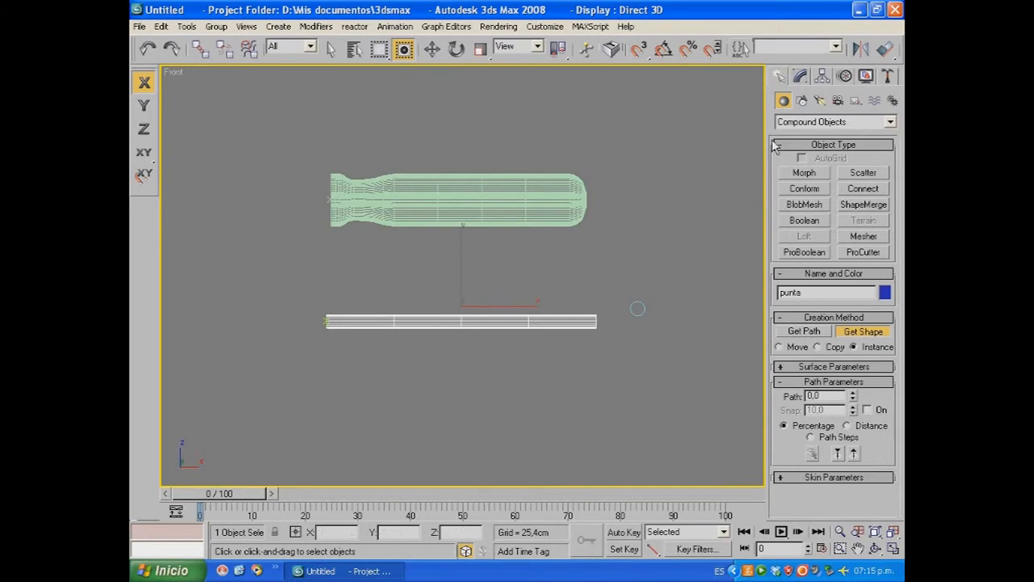
click(886, 49)
click(565, 209)
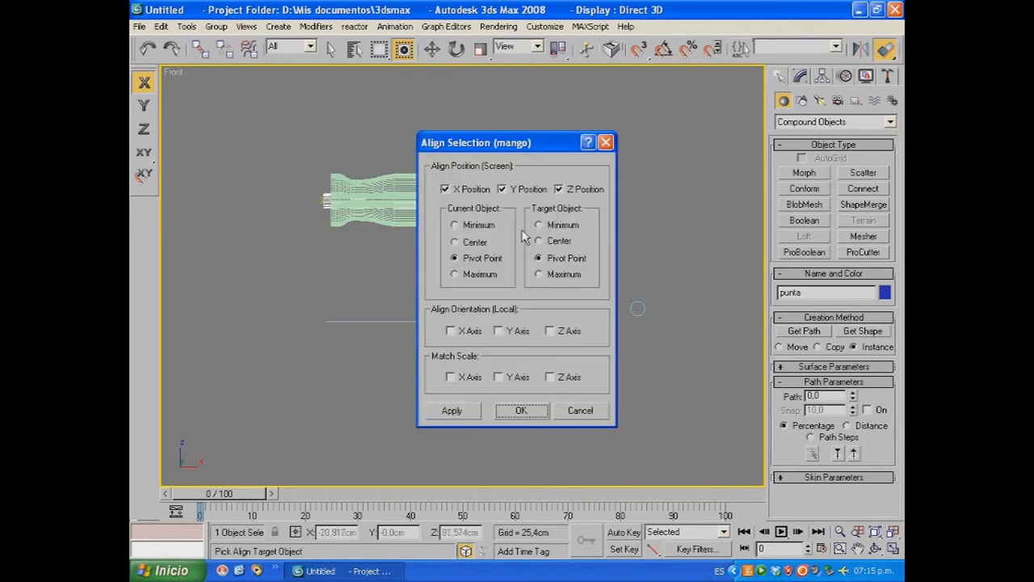
click(527, 191)
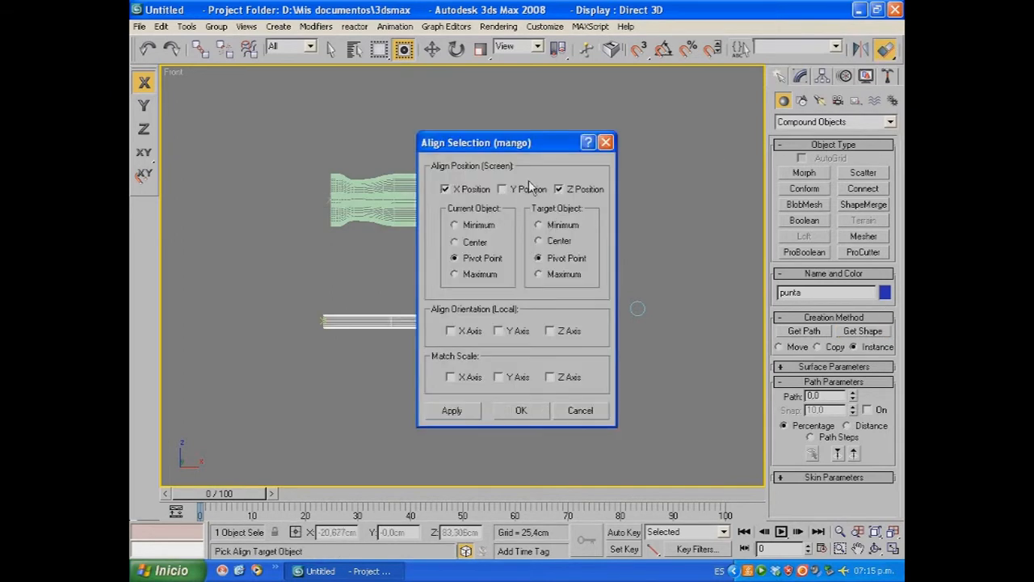
click(466, 190)
click(471, 413)
click(474, 241)
click(559, 241)
click(589, 189)
click(452, 417)
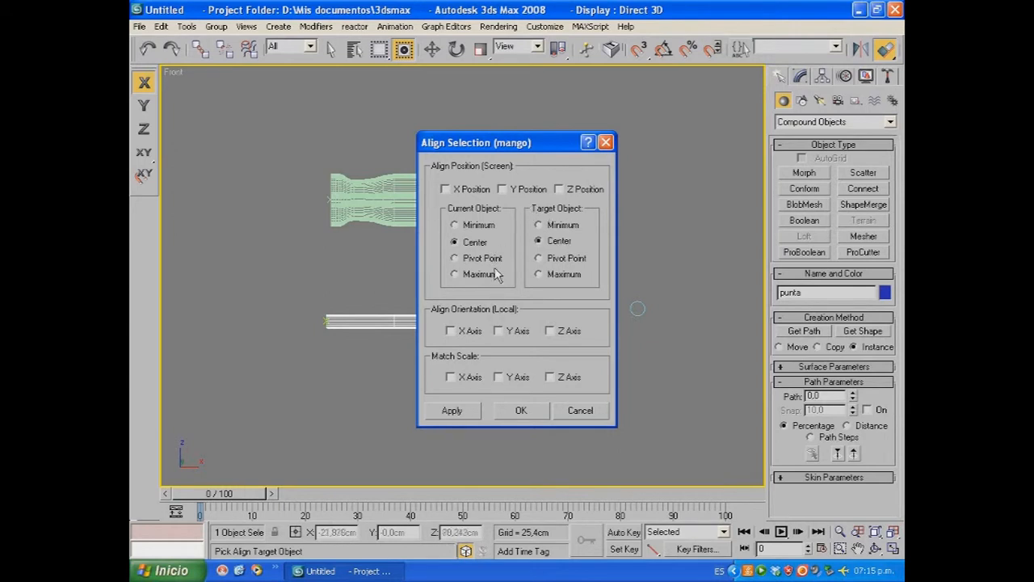
click(539, 187)
click(475, 411)
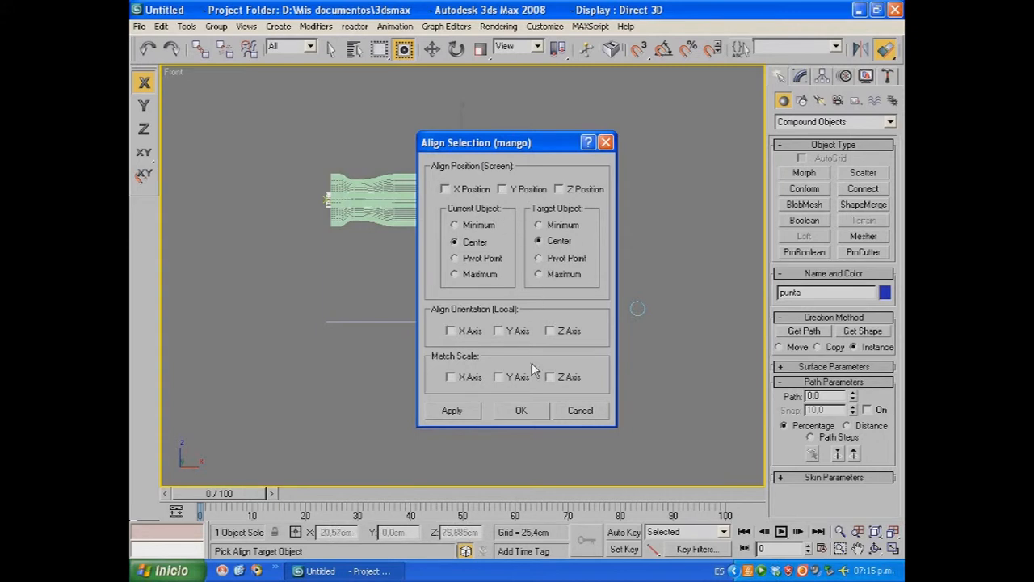
Step: Align punta's maximum to the mango's minimum in the X position so the shaft meets the handle's neck end
click(457, 225)
click(455, 274)
click(538, 273)
click(444, 188)
click(562, 227)
click(533, 408)
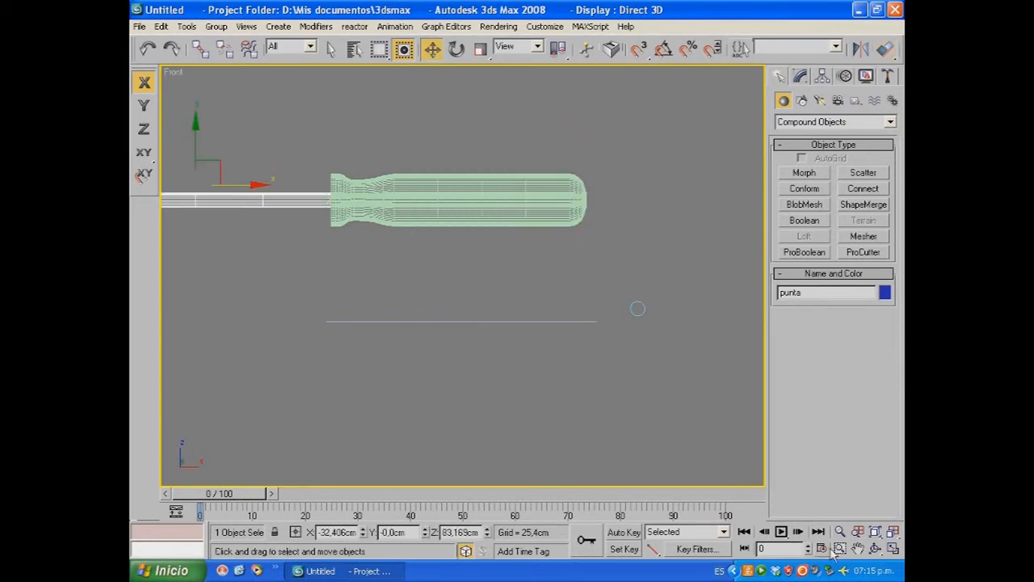
Step: Open the Scale deformation curve for the punta loft, with the whole shaft in view in the Front viewport
click(893, 548)
middle_drag(593, 369, 639, 348)
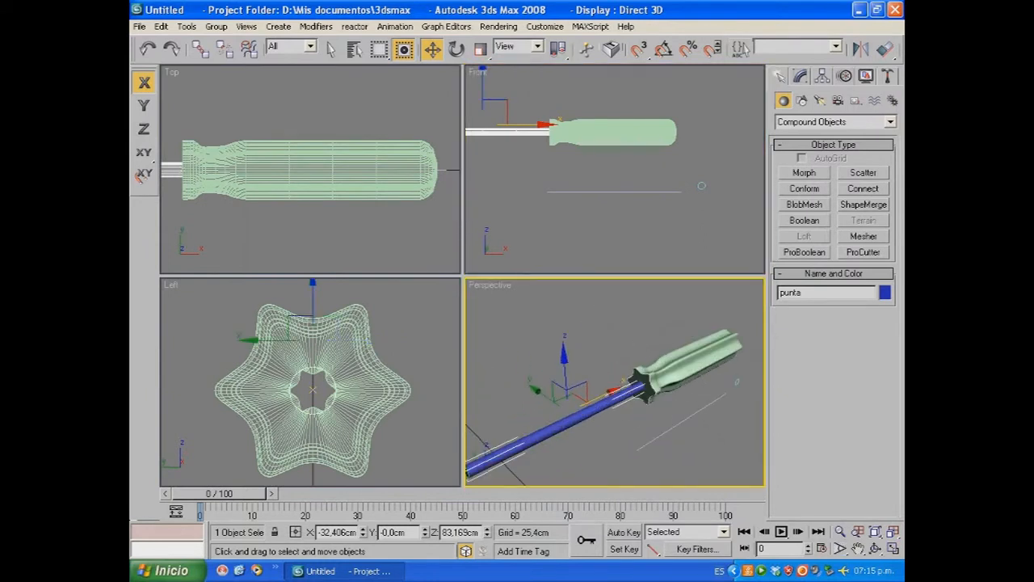
right_click(634, 226)
click(892, 548)
middle_drag(501, 291, 686, 303)
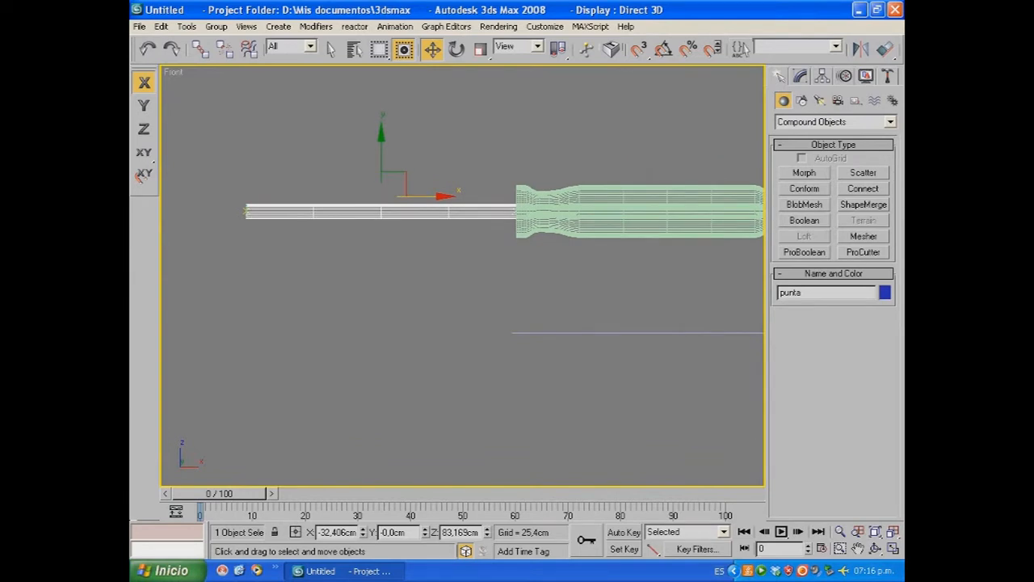
click(800, 76)
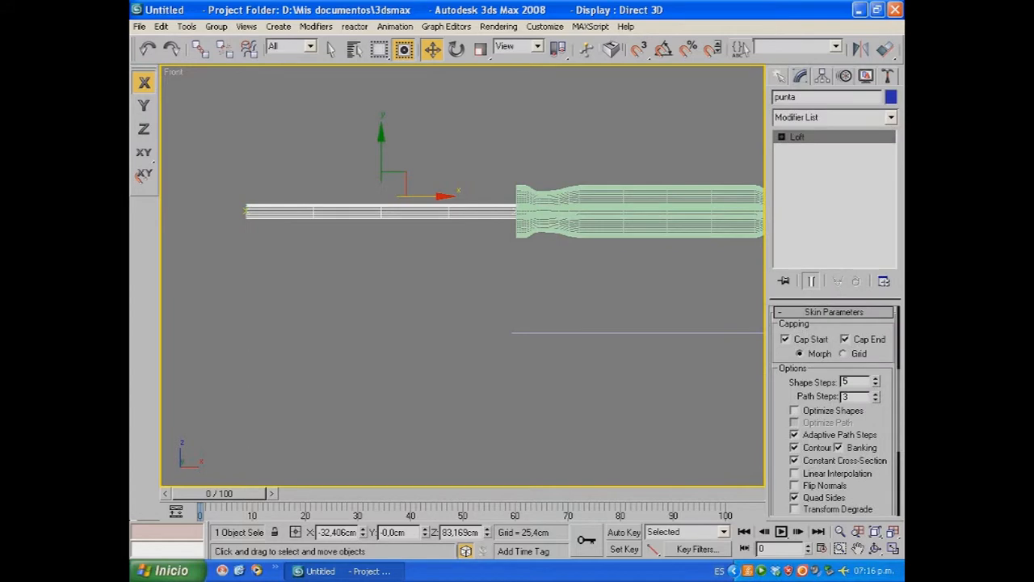
scroll(834, 408, down, 5)
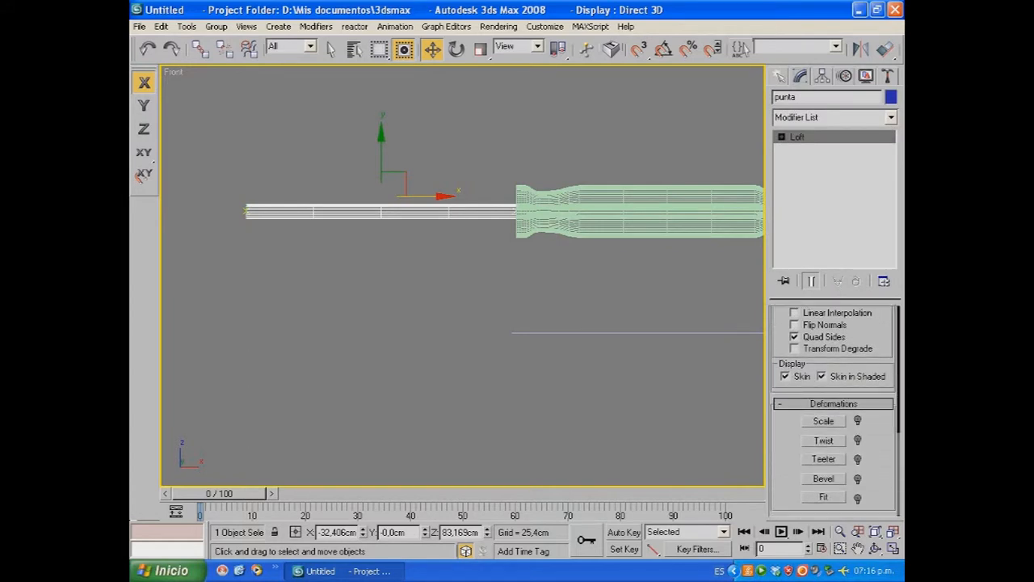
click(823, 421)
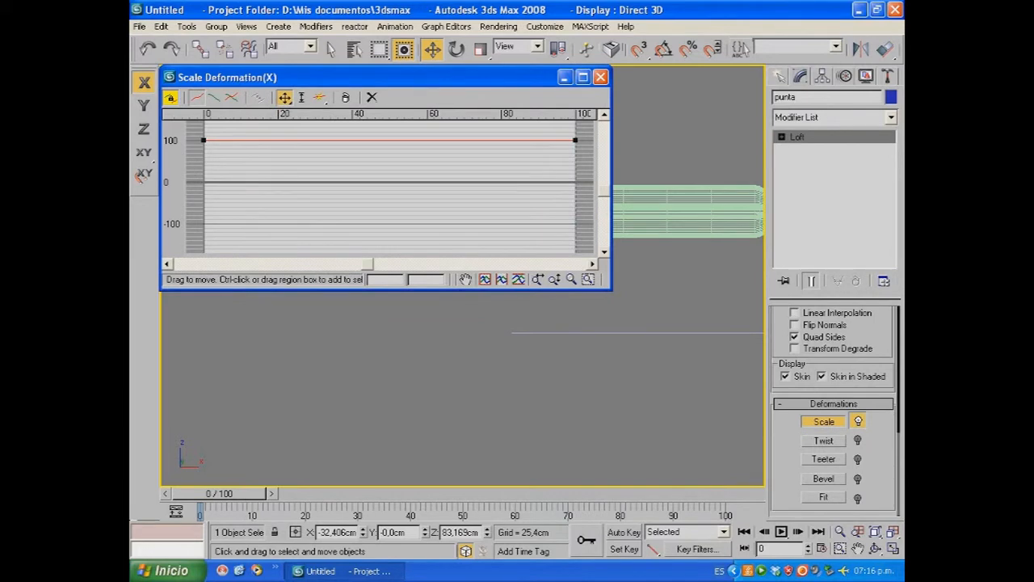
drag(242, 77, 294, 174)
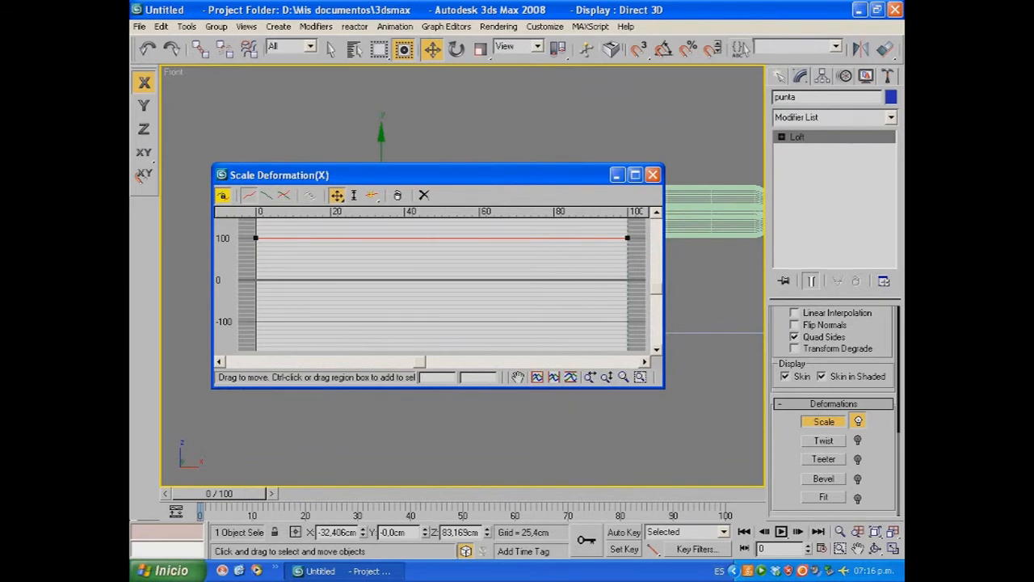
Step: Unlock symmetry between the X and Y scale curves and insert a control point at about 8.7 on punta's X curve
click(223, 195)
drag(323, 174, 362, 194)
click(409, 214)
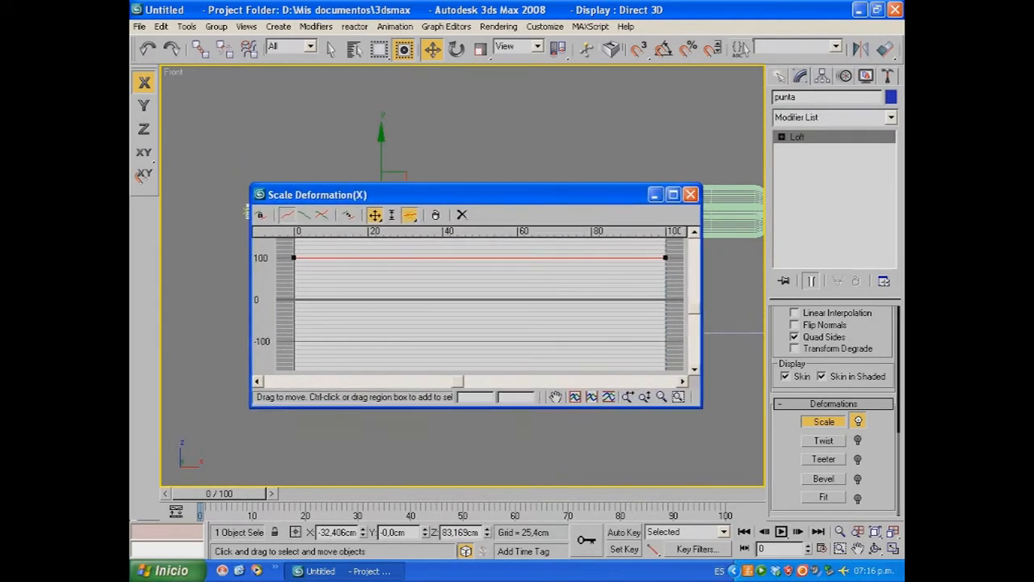
click(325, 258)
drag(463, 194, 556, 73)
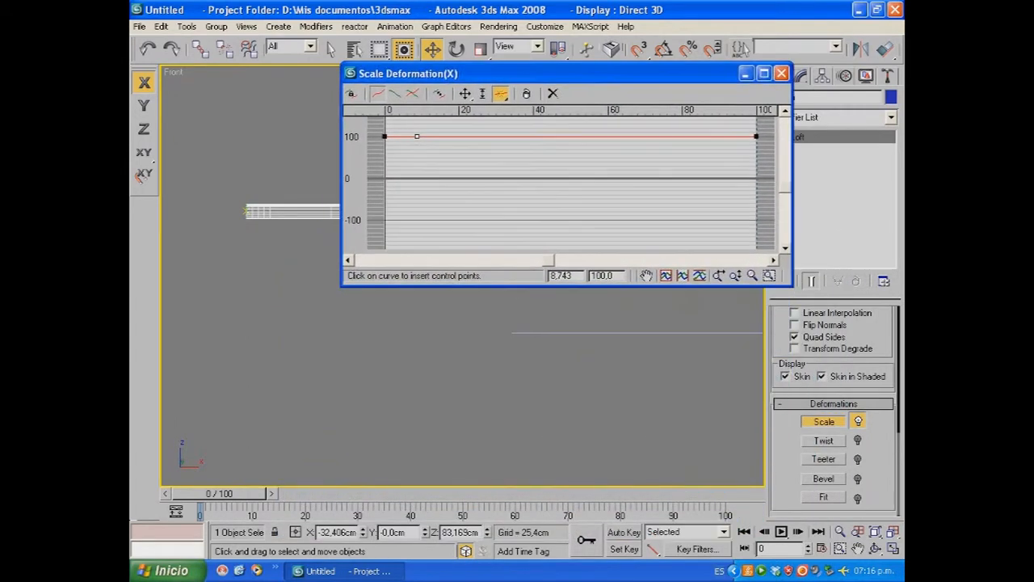
Step: Lower the start point of punta's X scale curve to about 35% to taper the free end of the shaft
scroll(267, 242, up, 5)
middle_drag(267, 242, 679, 404)
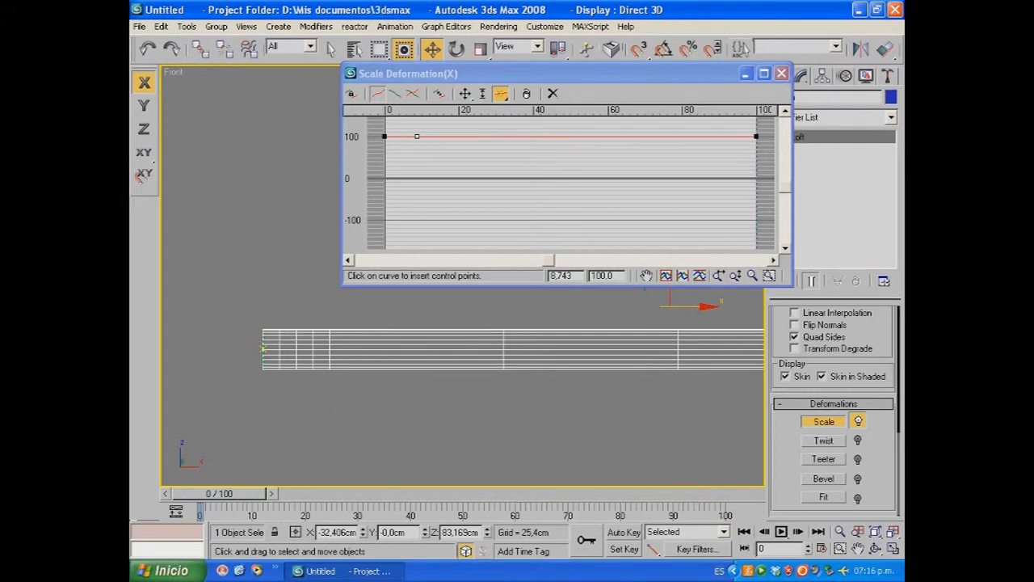
click(893, 549)
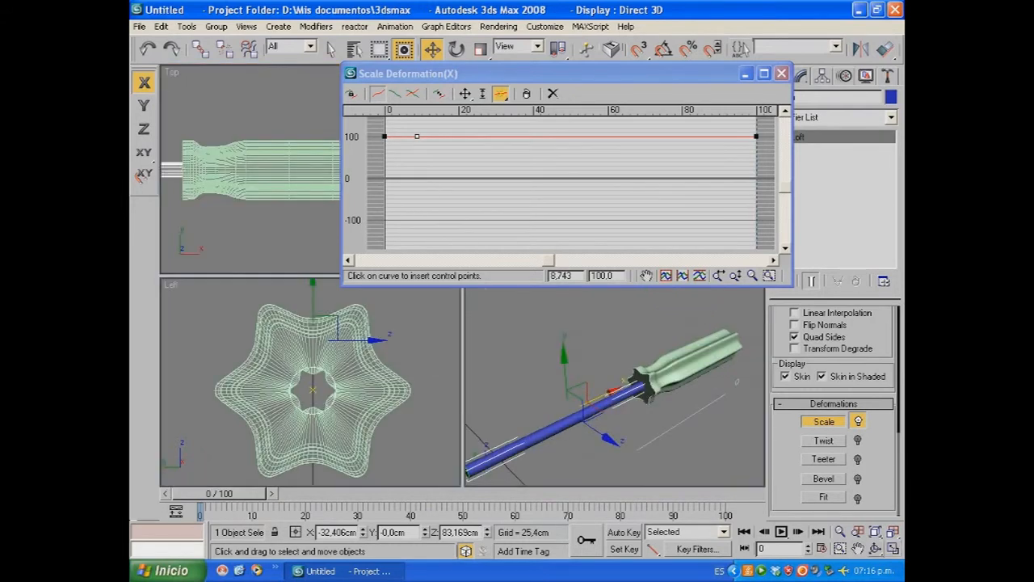
middle_drag(597, 404, 686, 372)
scroll(687, 371, down, 4)
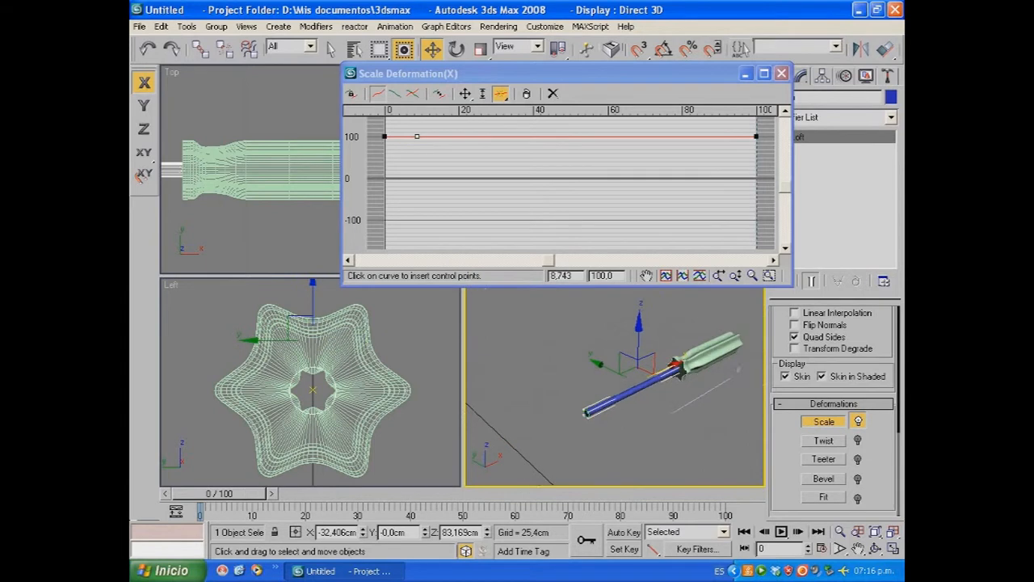
scroll(686, 372, up, 3)
click(466, 93)
drag(384, 137, 385, 163)
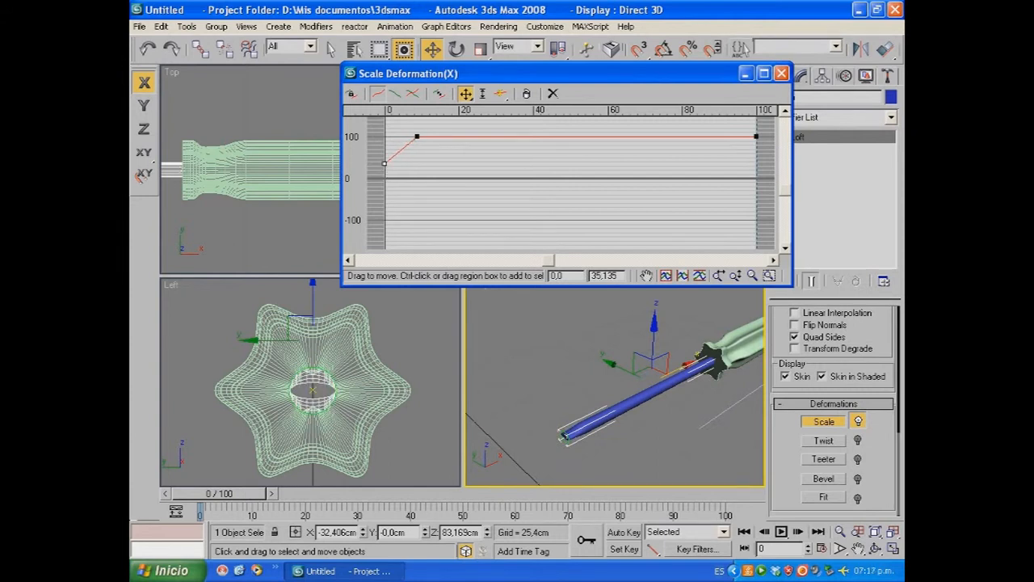
Step: Show edged faces in an enlarged Perspective view and examine the shaft's tapered tip
drag(557, 74, 527, 21)
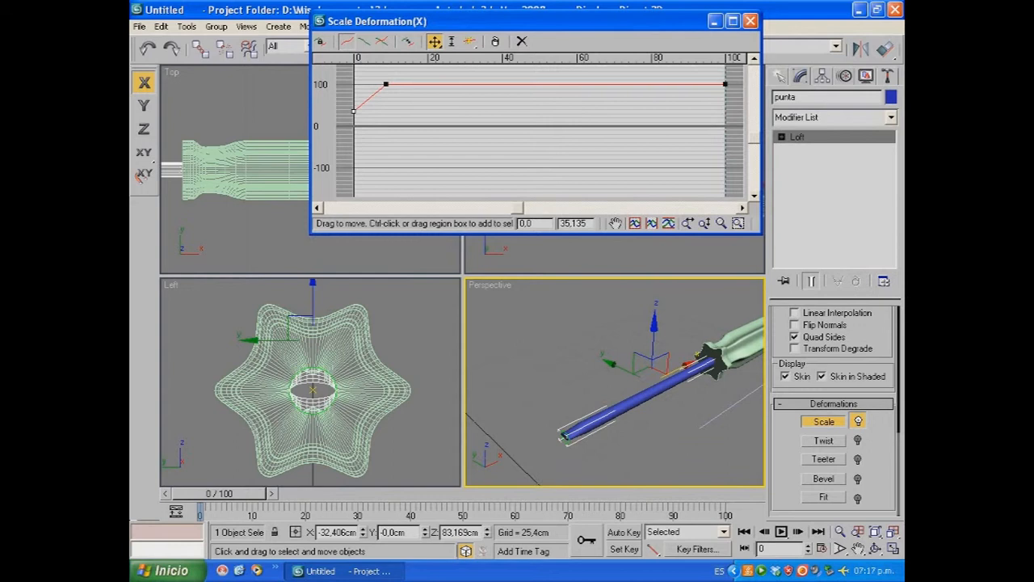
middle_drag(616, 403, 597, 371)
scroll(597, 371, up, 5)
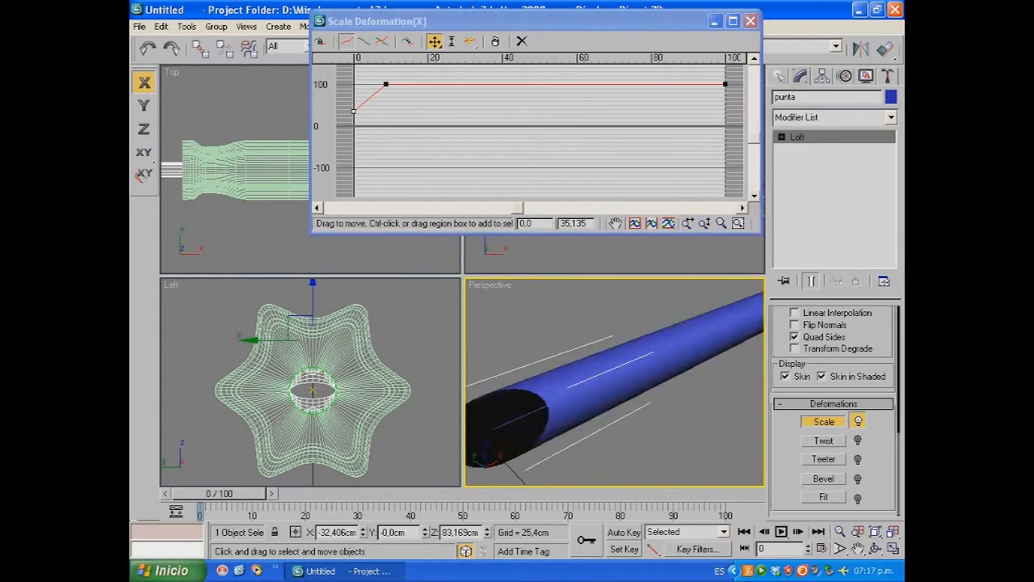
click(892, 548)
click(840, 532)
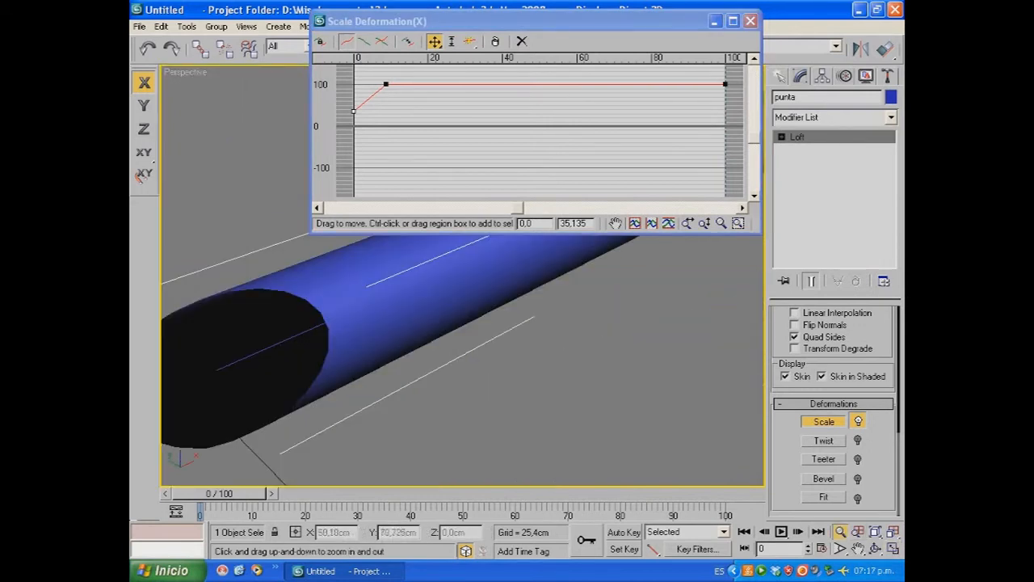
drag(485, 323, 485, 388)
drag(517, 22, 551, 8)
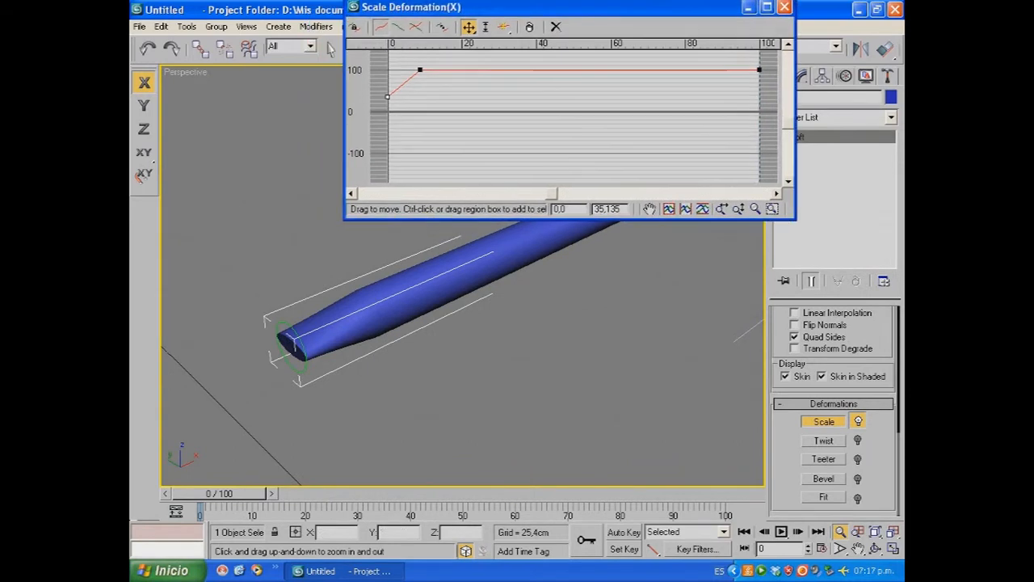
key(F4)
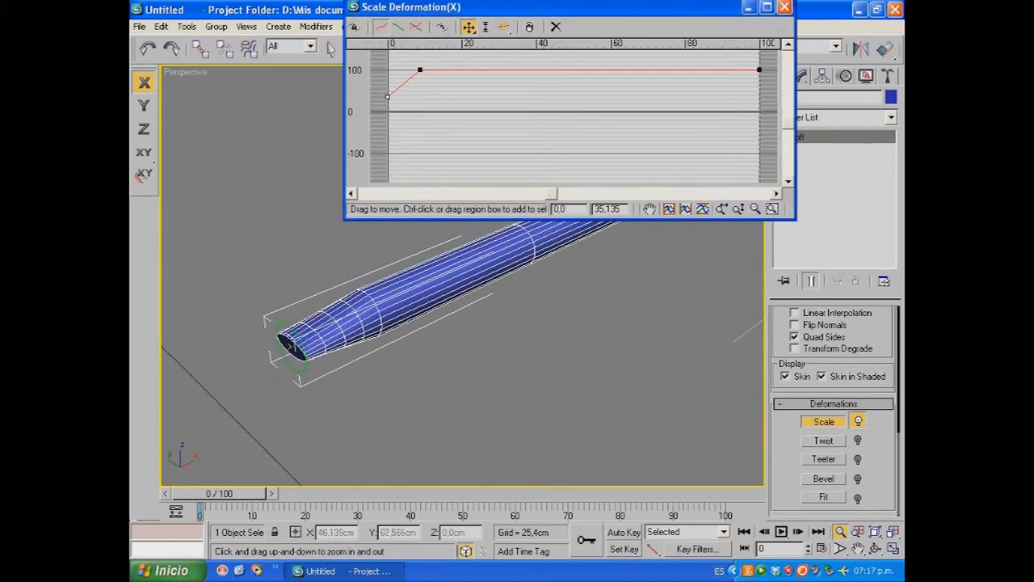
drag(525, 363, 525, 384)
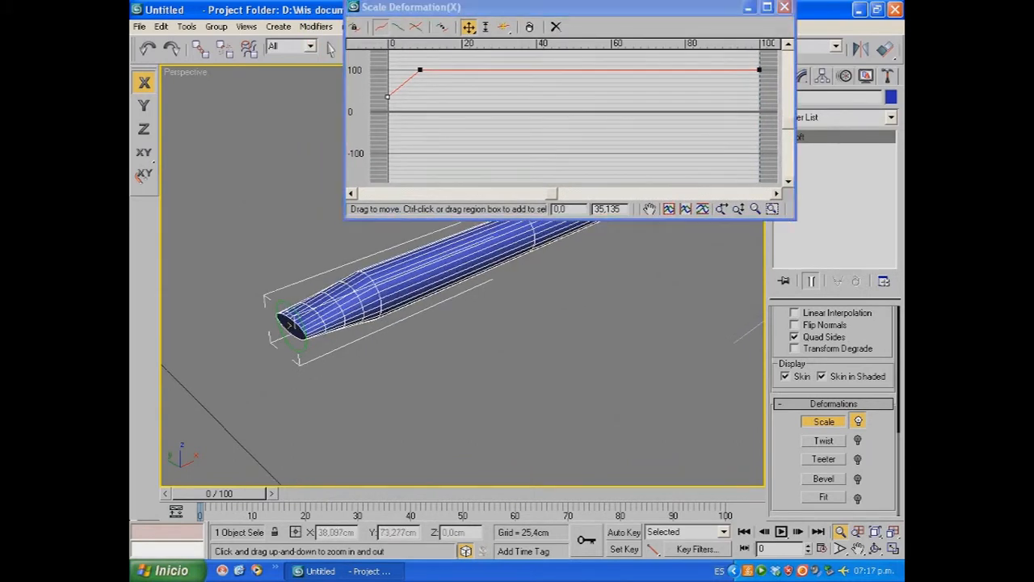
Step: Move the inserted control point on punta's X scale curve to about 16.3 along the path to lengthen the taper
drag(517, 6, 519, 29)
drag(421, 93, 450, 93)
drag(420, 29, 475, 241)
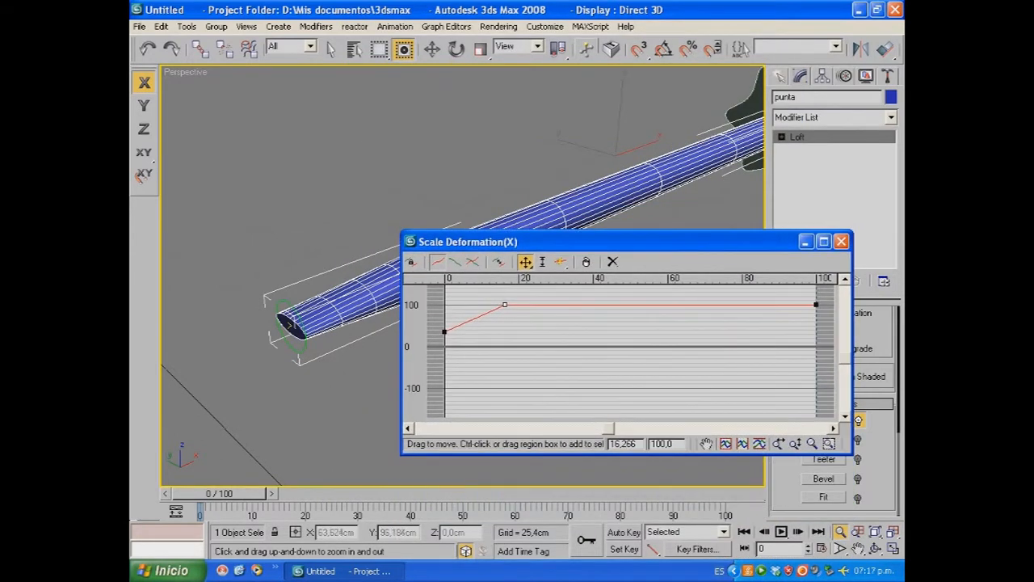
Step: Lower the X scale curve's start point to about 0.9% to flatten the tip into a blade, and minimize the deformation window
drag(443, 331, 444, 341)
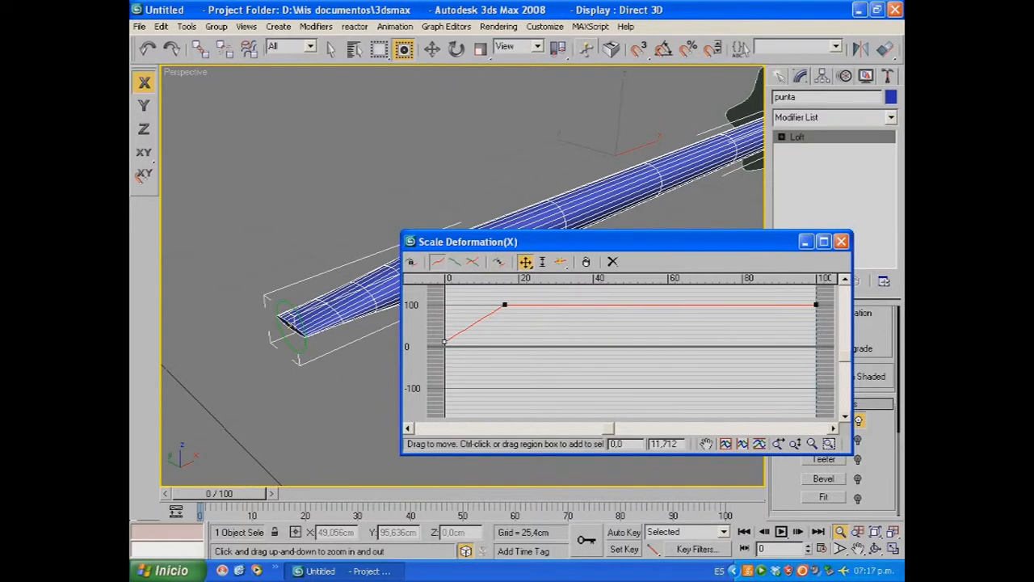
drag(443, 341, 444, 345)
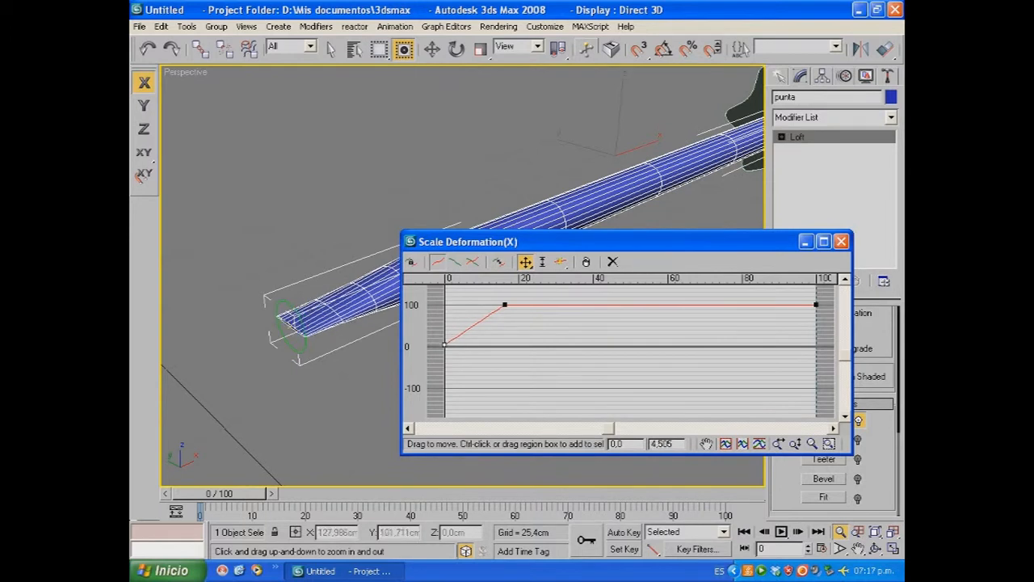
drag(484, 242, 497, 117)
drag(323, 242, 323, 299)
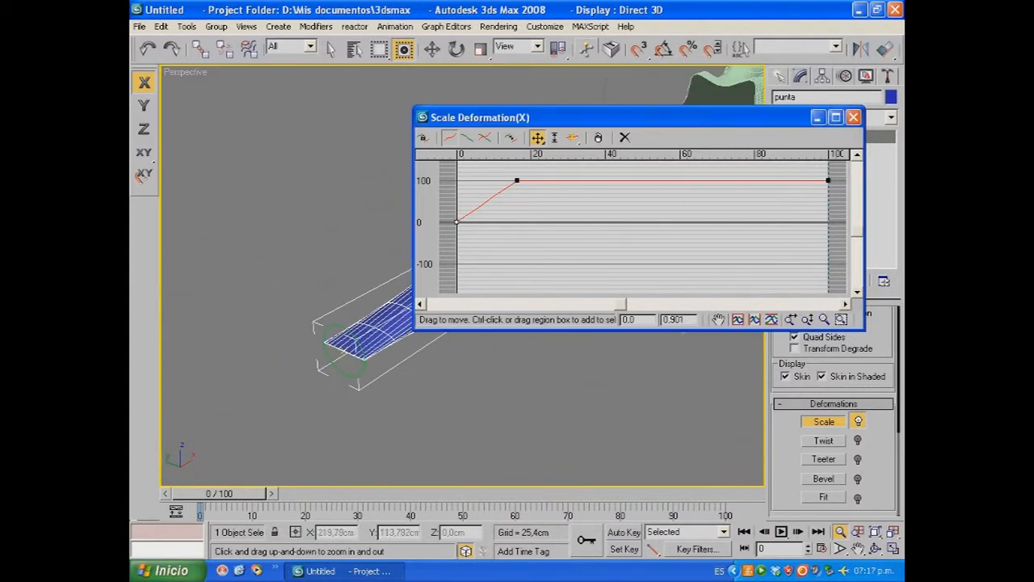
drag(566, 117, 382, 279)
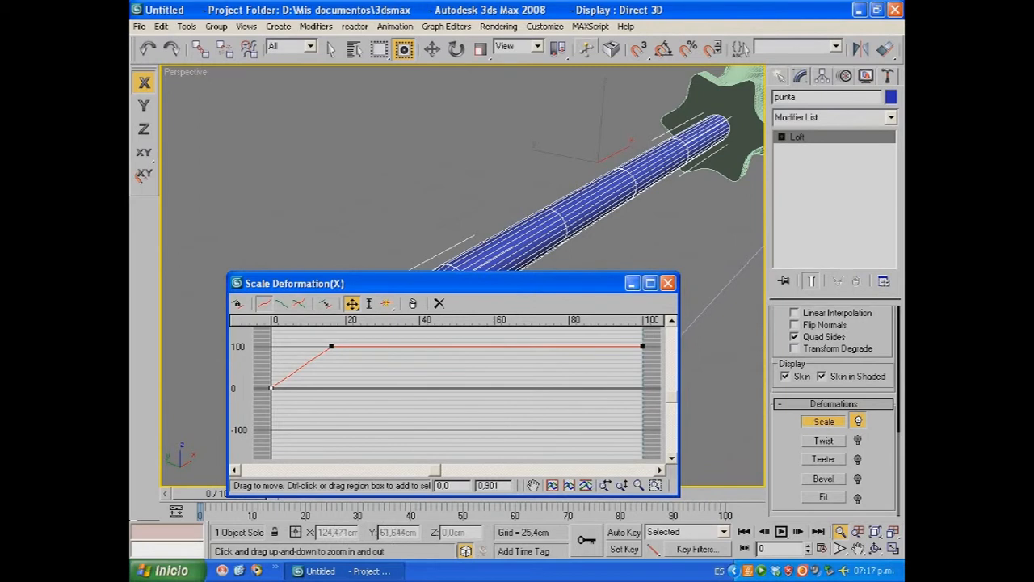
click(633, 284)
mouse_move(463, 274)
alt+middle_down()
mouse_move(404, 307)
mouse_move(453, 259)
alt+middle_up()
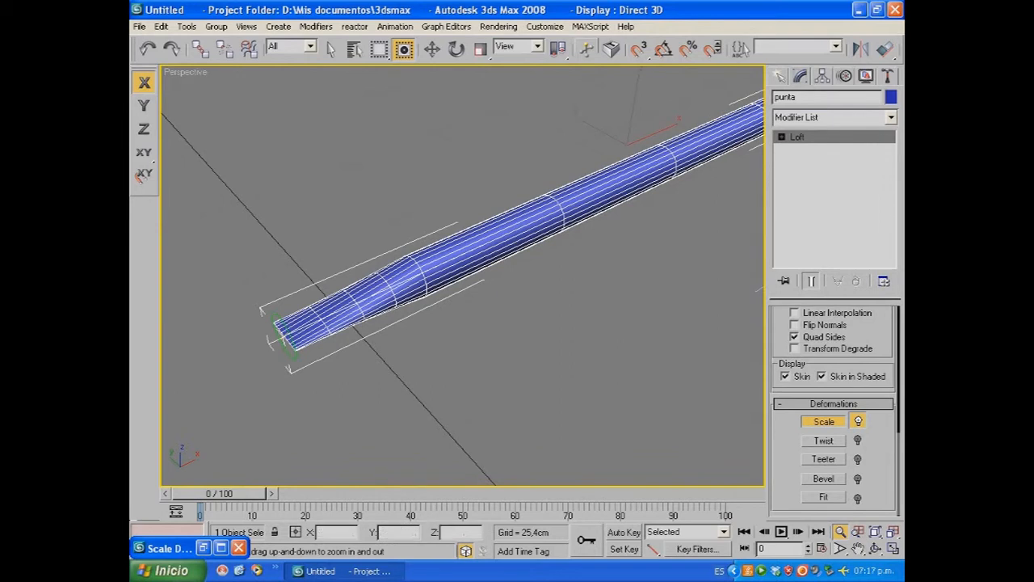
Step: Change punta's object color to the white custom color and inspect the screwdriver in the Perspective view
drag(795, 59, 578, 59)
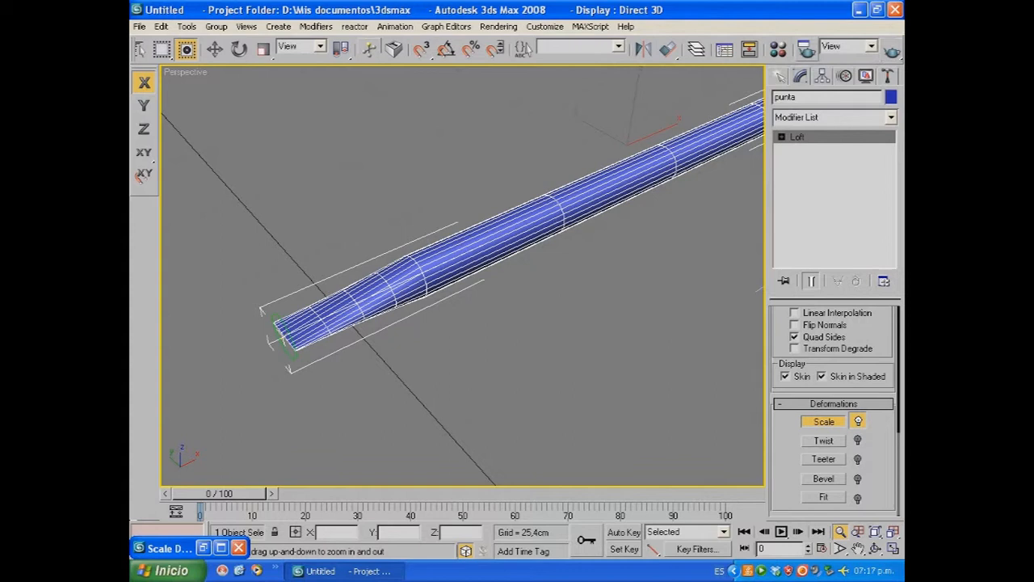
click(891, 97)
click(651, 322)
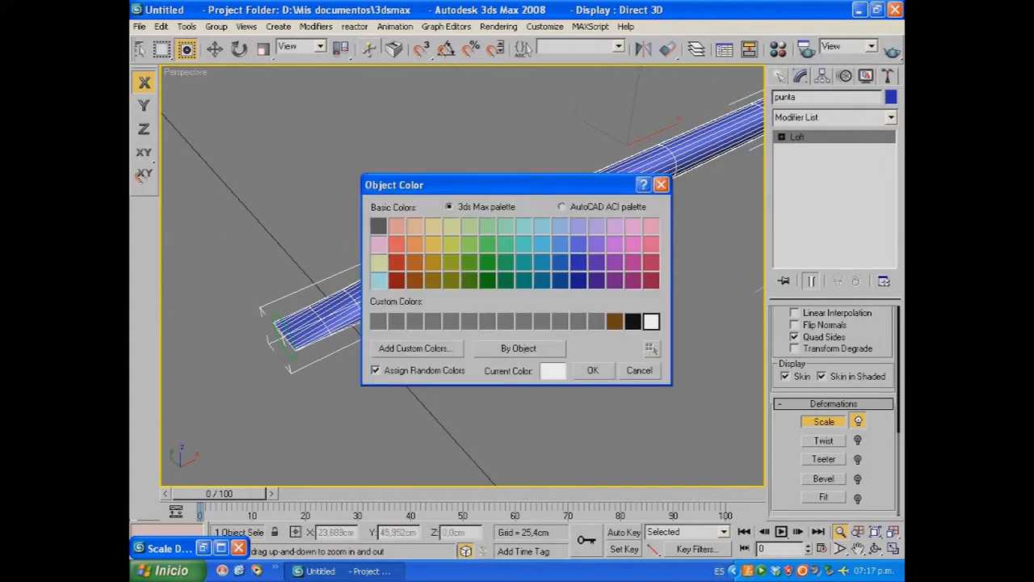
click(593, 370)
middle_drag(581, 275, 468, 331)
scroll(469, 331, down, 4)
scroll(590, 212, up, 4)
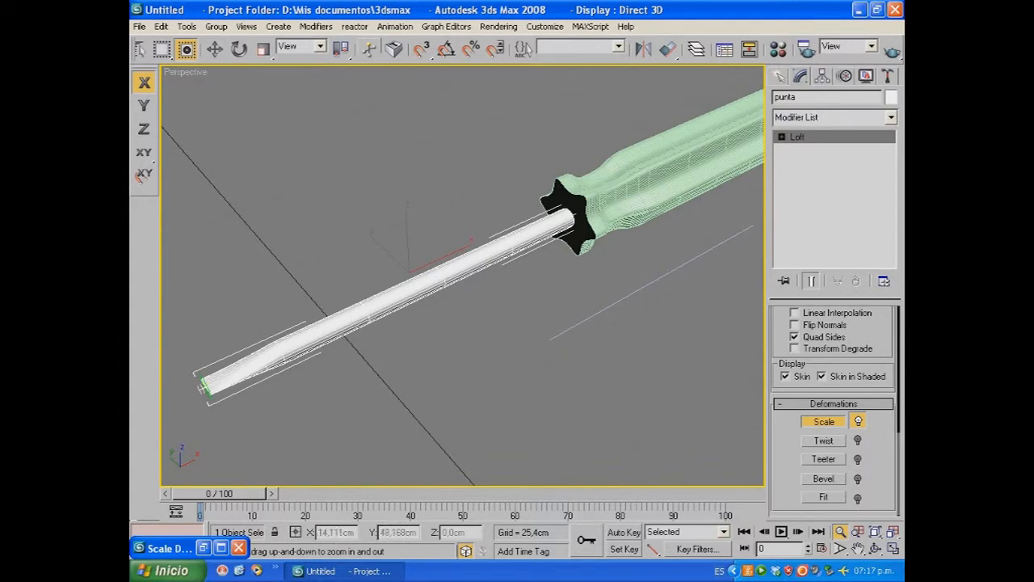
alt+middle_drag(460, 315, 439, 263)
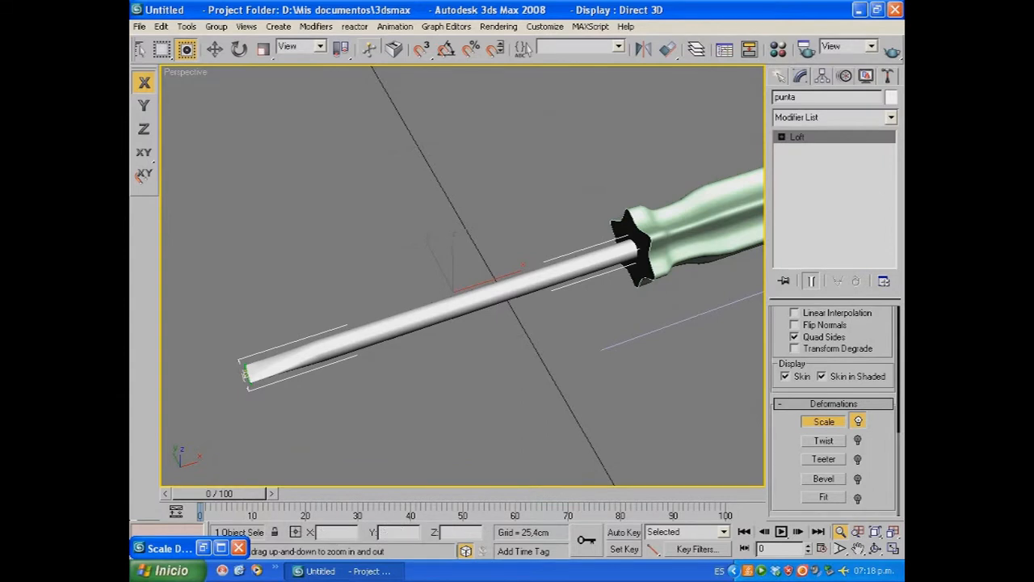
Step: Restore the Scale Deformation window, display punta's Y curve and insert a control point at about 11.4 on it
click(893, 548)
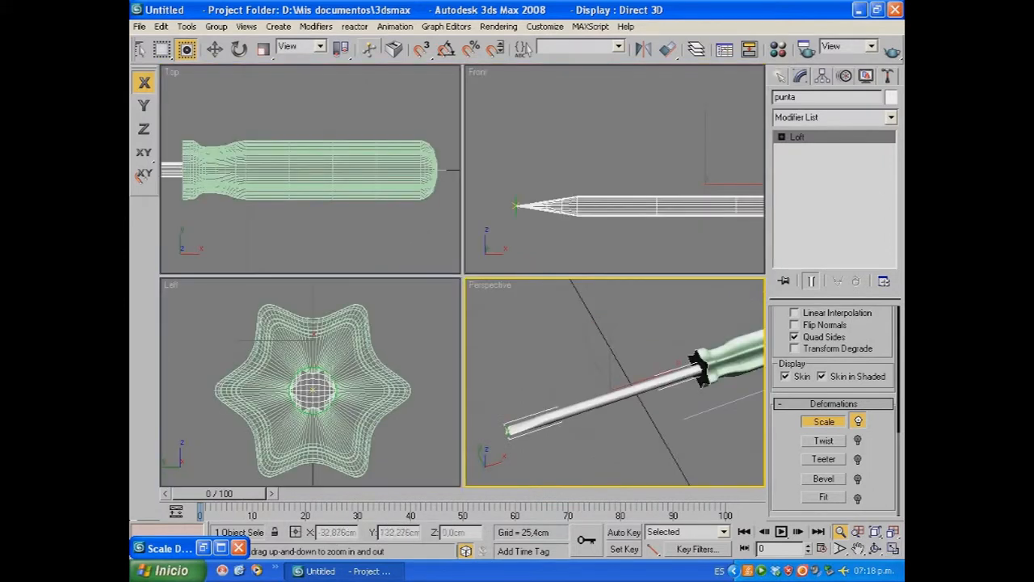
click(203, 548)
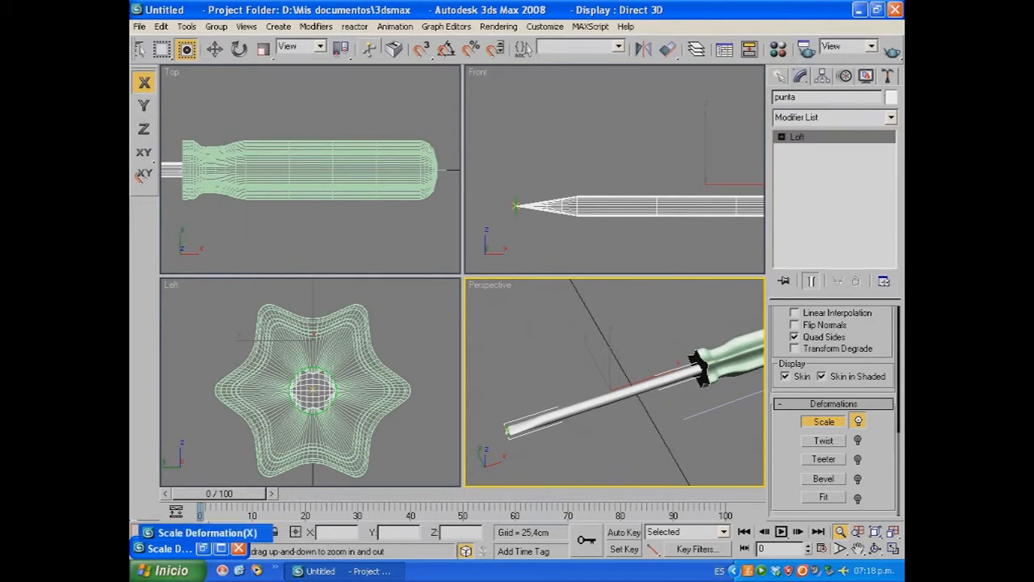
drag(363, 283, 402, 228)
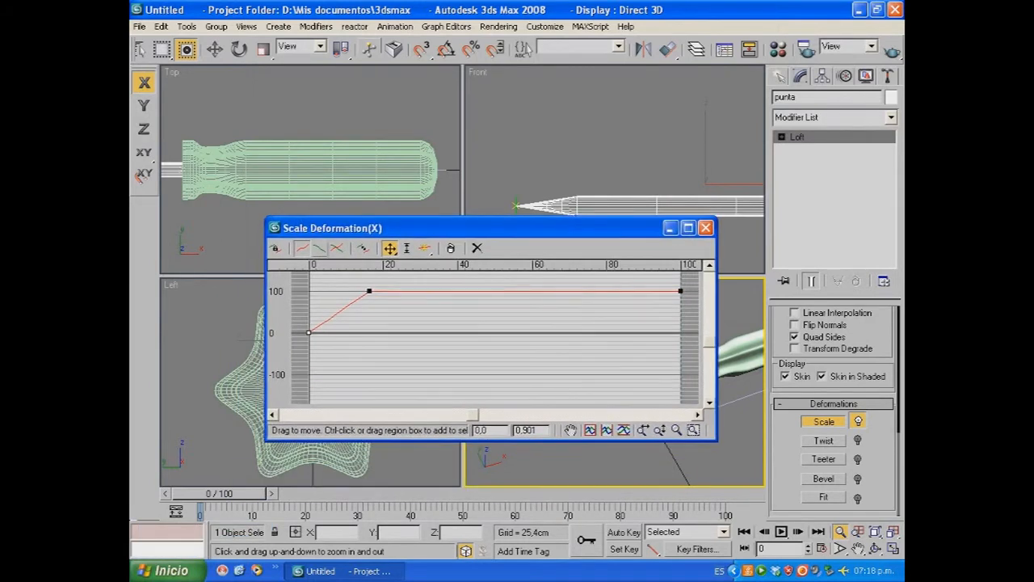
click(319, 249)
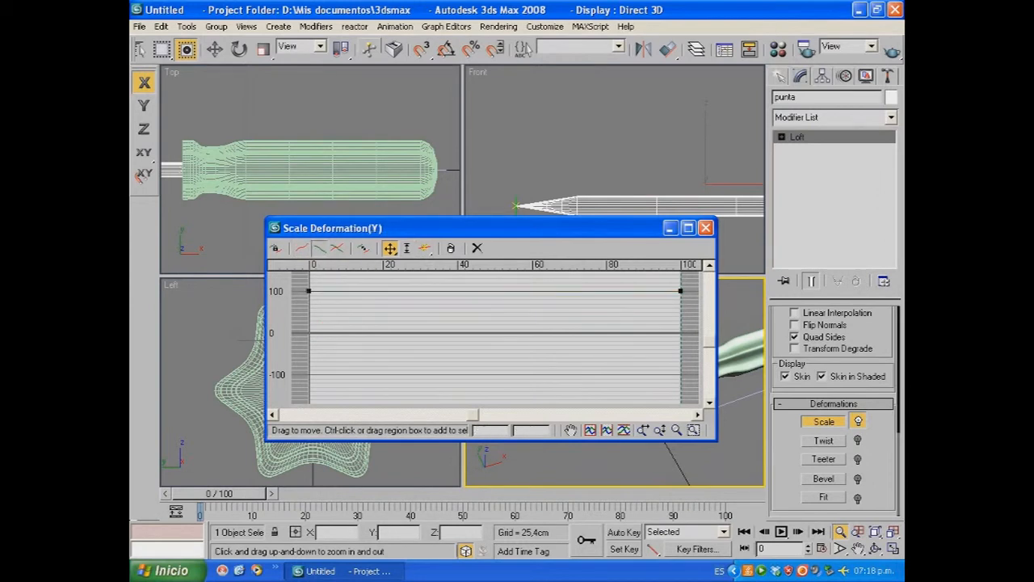
drag(388, 228, 441, 237)
click(478, 257)
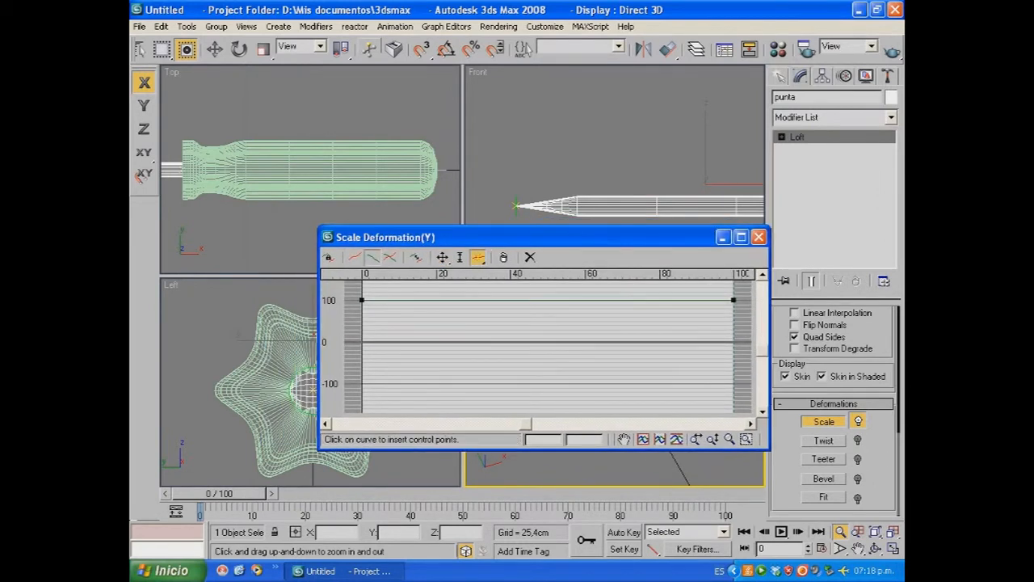
click(404, 300)
drag(441, 237, 457, 260)
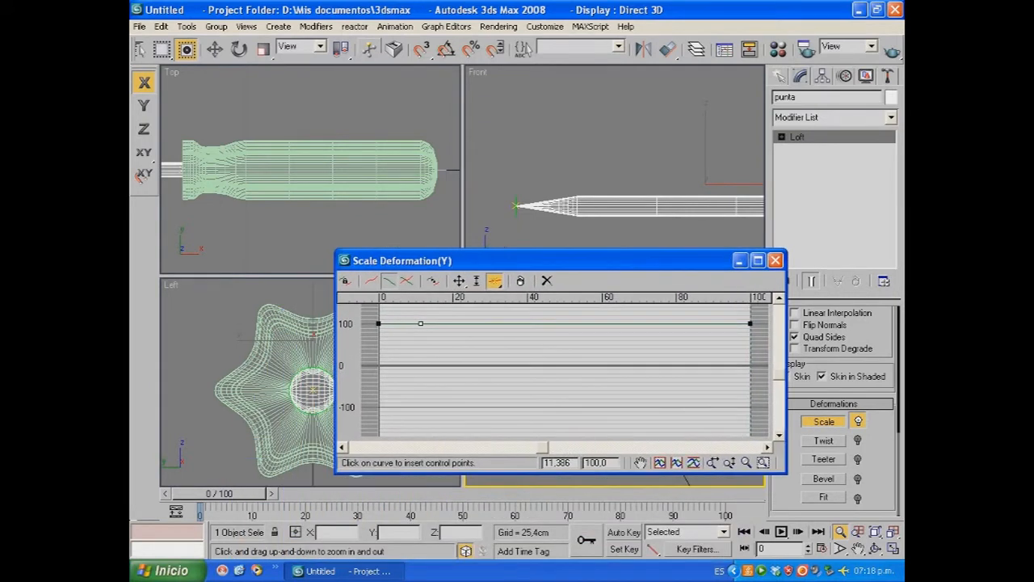
Step: Raise the inserted Y curve point to about 109% at position 11.6 to widen the blade slightly
click(458, 280)
drag(420, 323, 421, 320)
drag(446, 260, 567, 129)
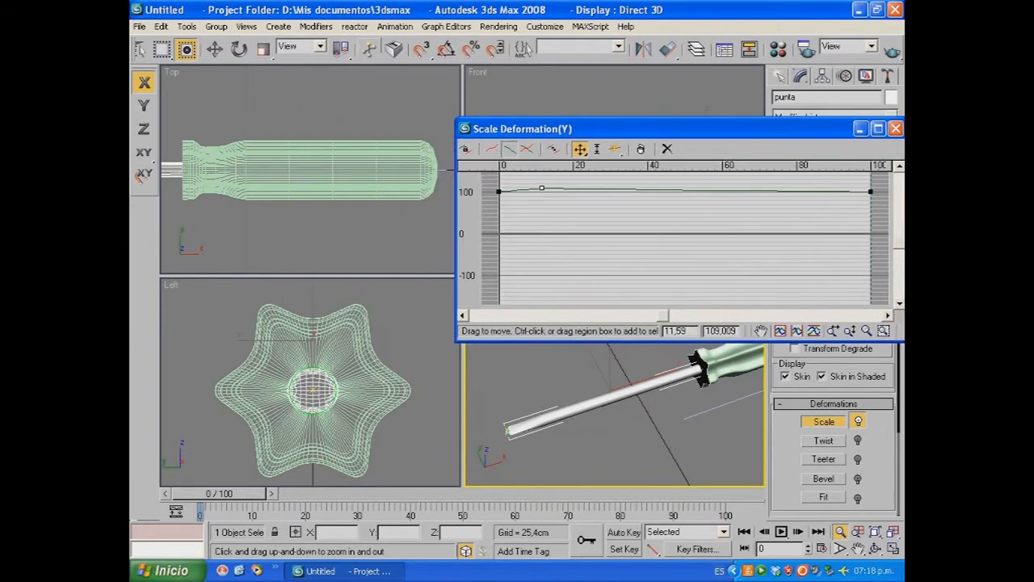
Step: Maximize the Top view around punta's shaft and raise the inserted Y curve point to about 136% at position 11.6
click(303, 179)
scroll(303, 180, down, 4)
scroll(303, 179, up, 2)
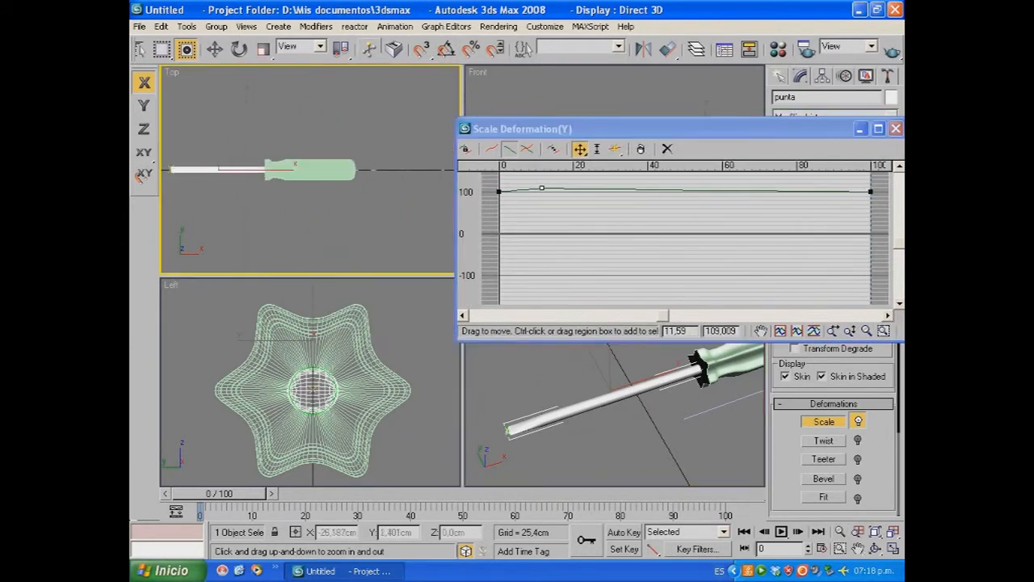
middle_drag(299, 180, 412, 195)
click(892, 548)
middle_drag(393, 315, 364, 312)
scroll(364, 312, up, 4)
middle_drag(339, 346, 363, 268)
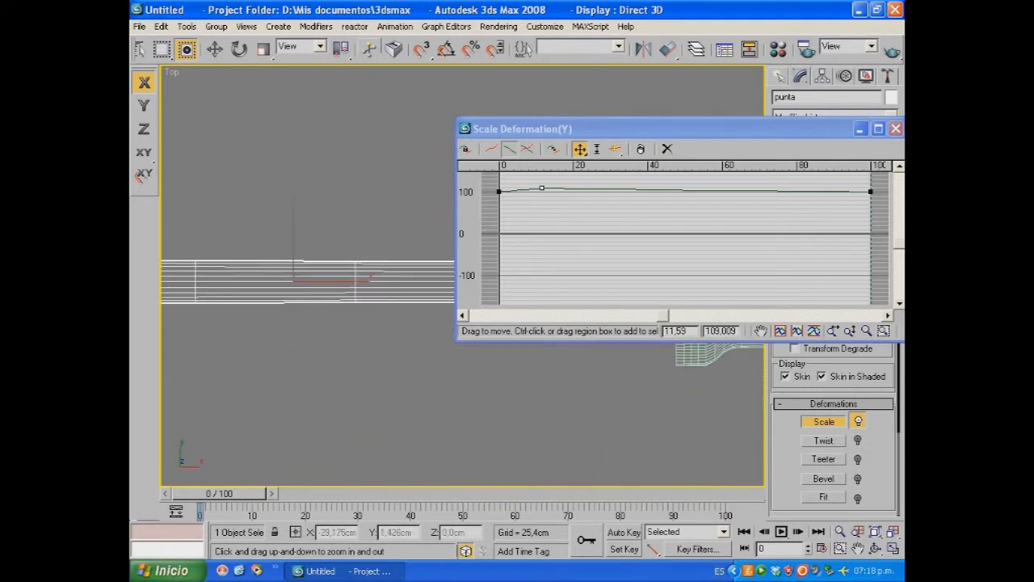
click(541, 188)
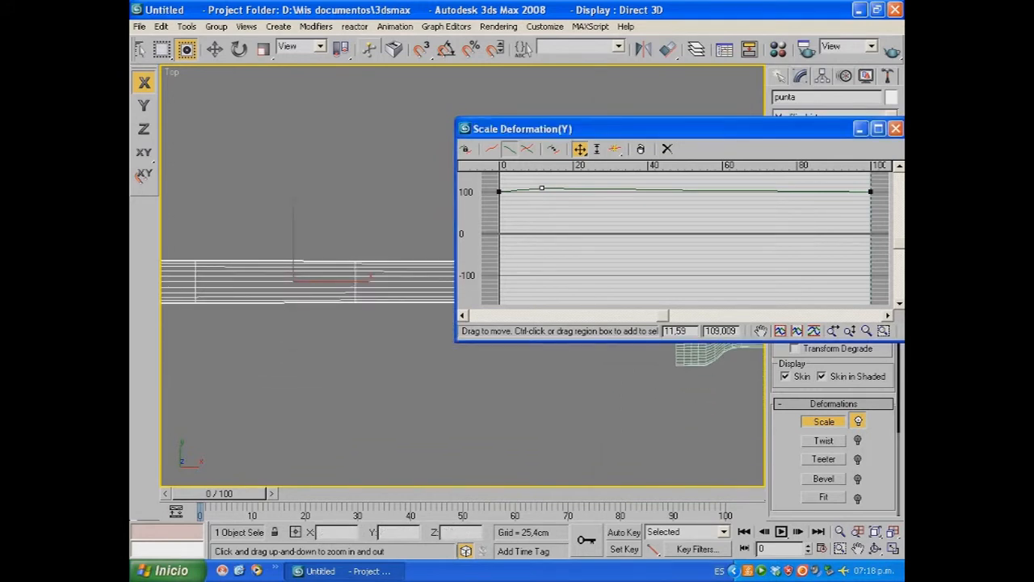
drag(899, 243, 899, 237)
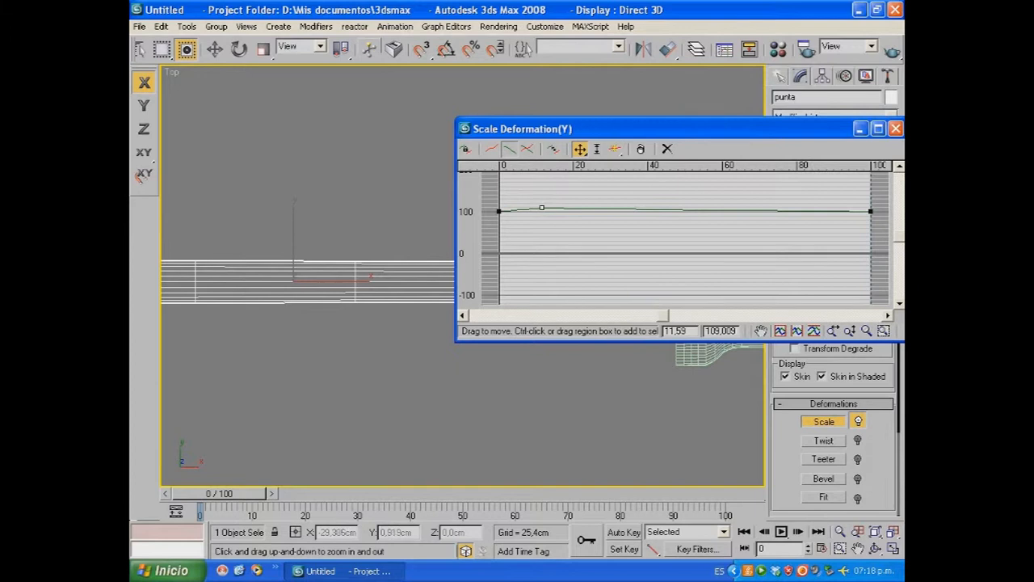
drag(542, 209, 542, 196)
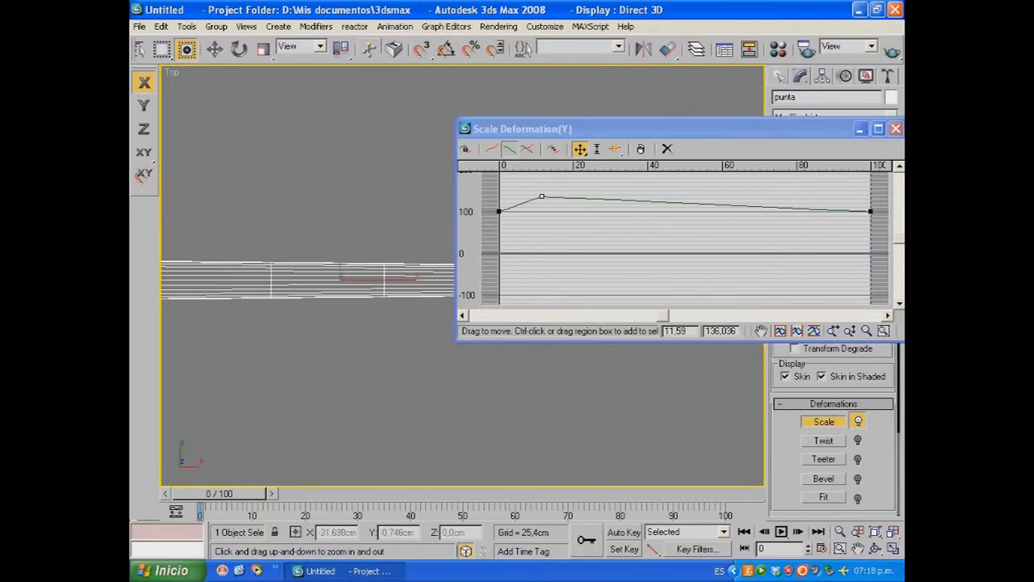
Step: Try raising the inserted Y curve point to about 165%, and return it to about 136% at position 10.4
scroll(363, 315, down, 2)
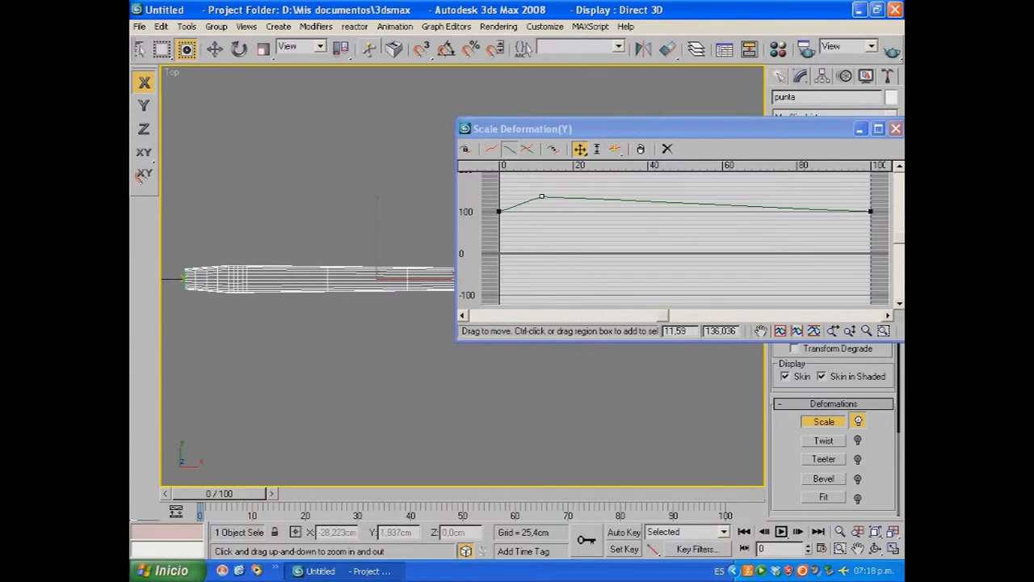
drag(542, 196, 542, 184)
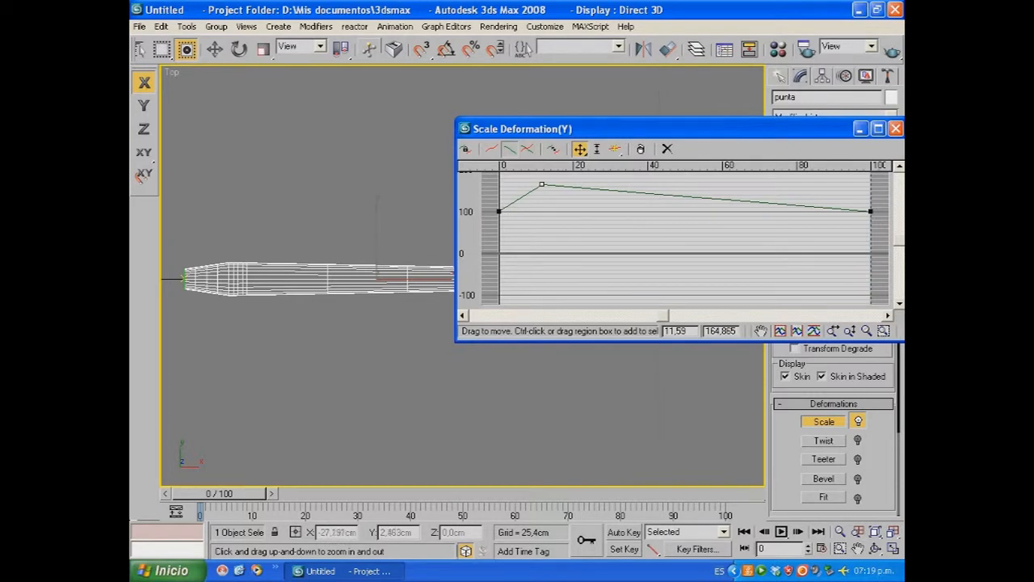
key(ctrl+z)
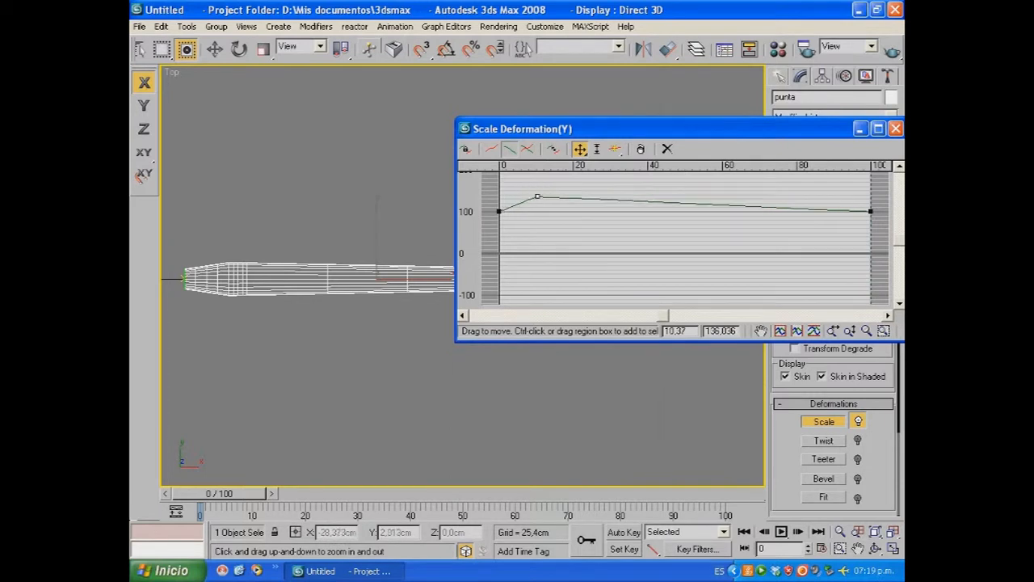
Step: Insert a Y curve point at about 27, lower it to the 100% line, and move the peak point to about 129% at position 15
click(616, 150)
click(598, 200)
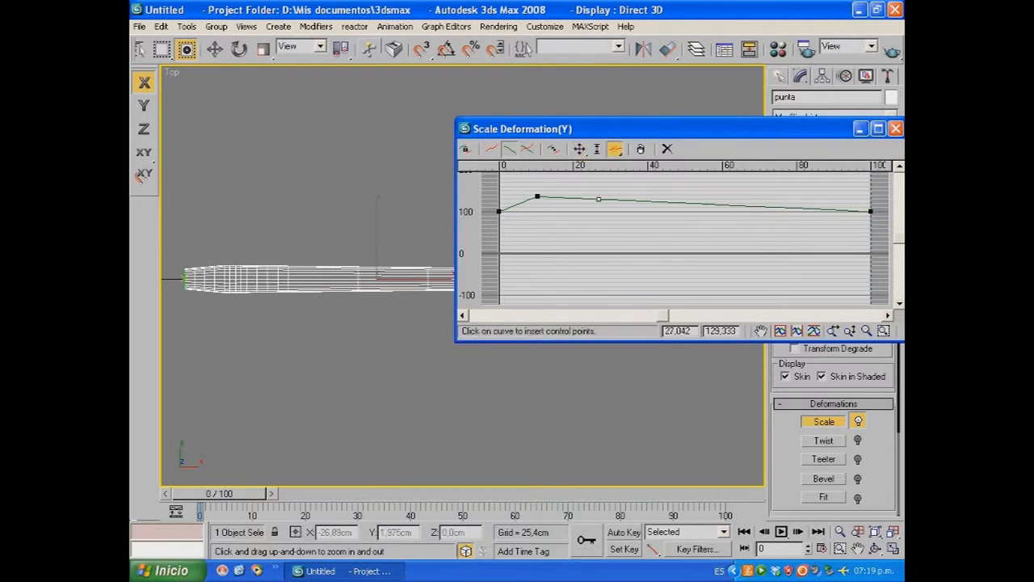
click(580, 149)
mouse_move(598, 199)
mouse_down()
mouse_move(586, 212)
mouse_move(598, 210)
mouse_up()
mouse_move(538, 196)
mouse_down()
mouse_move(563, 199)
mouse_move(554, 199)
mouse_up()
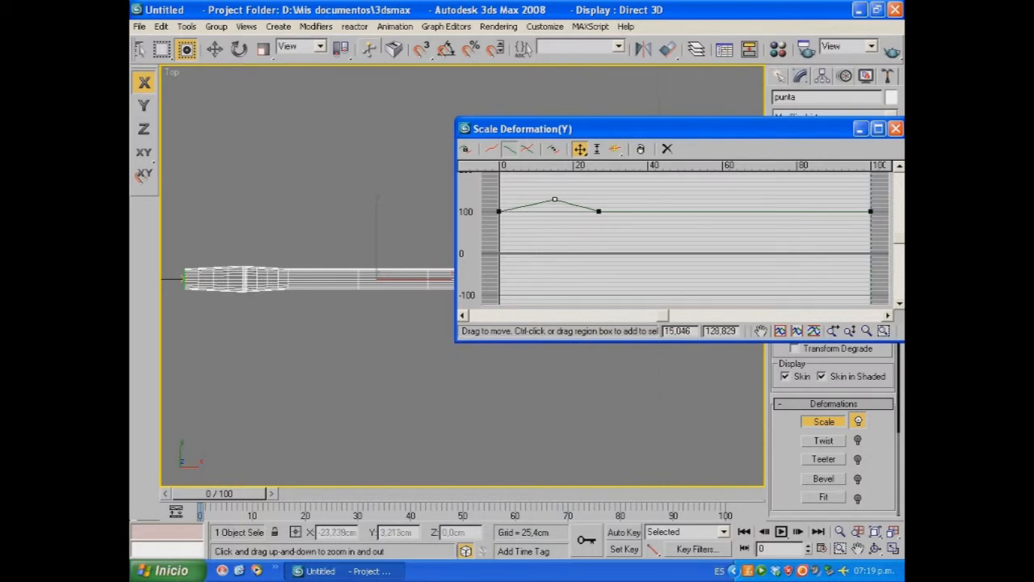
Step: Move the deformation window out of the way and inspect punta's blade from several angles in the maximized Perspective view
drag(670, 129, 515, 122)
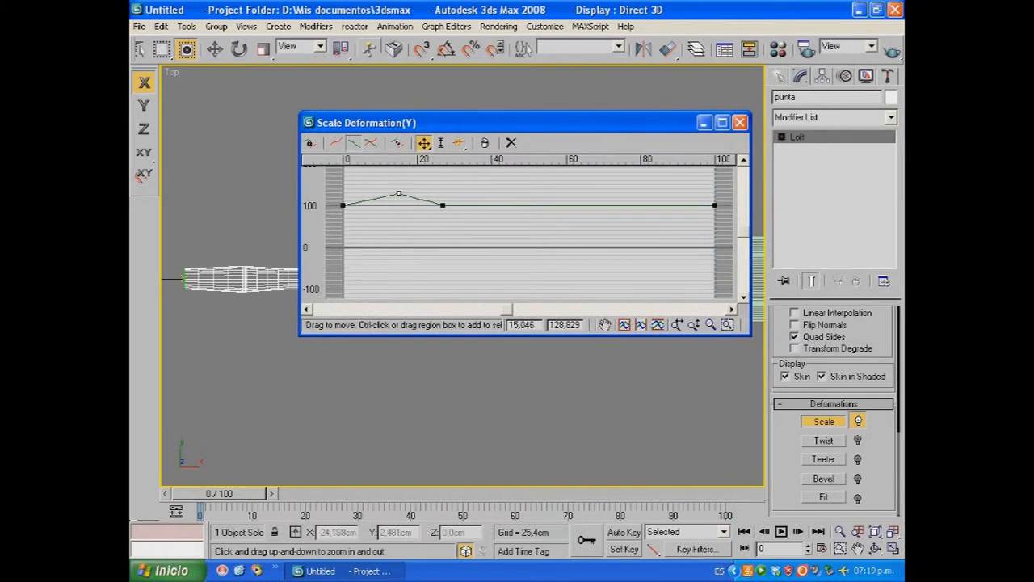
click(893, 549)
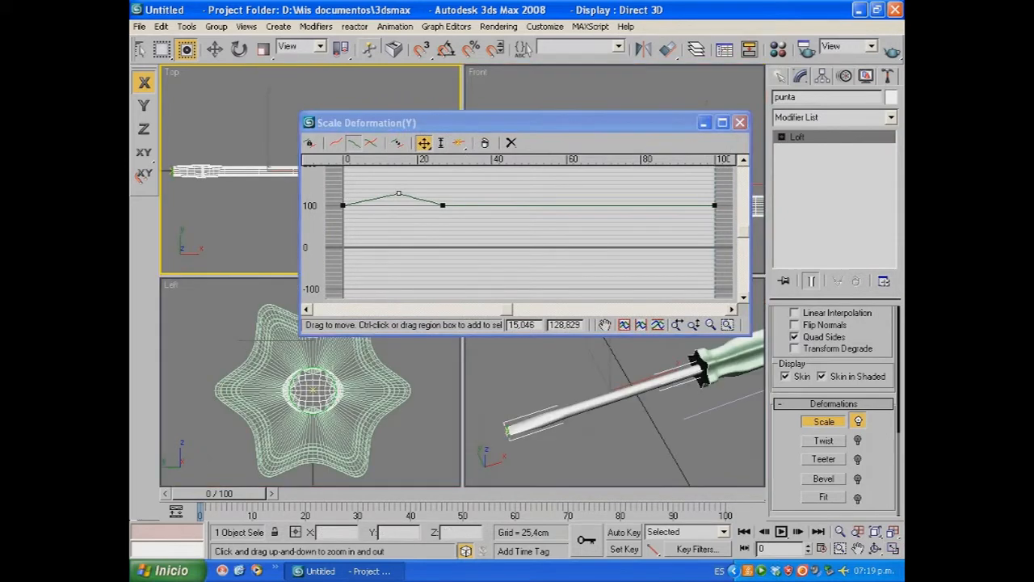
drag(525, 123, 512, 50)
click(619, 347)
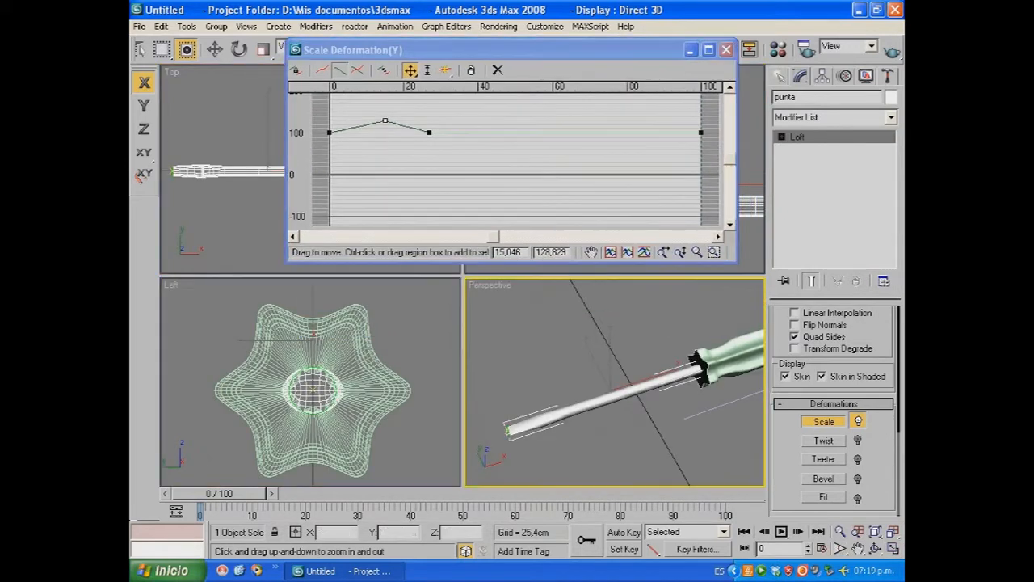
click(893, 549)
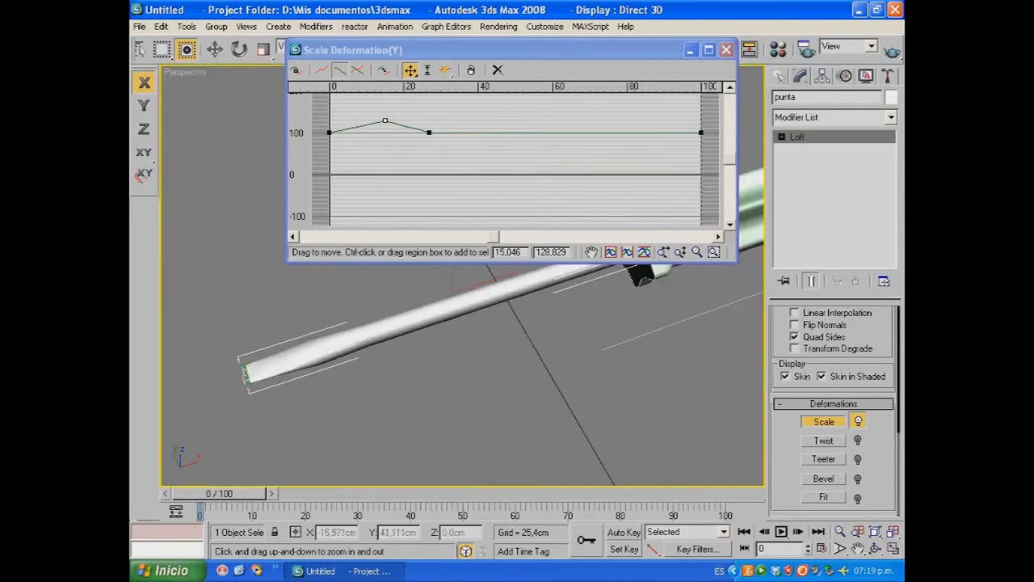
alt+middle_drag(469, 348, 485, 404)
middle_drag(404, 428, 440, 271)
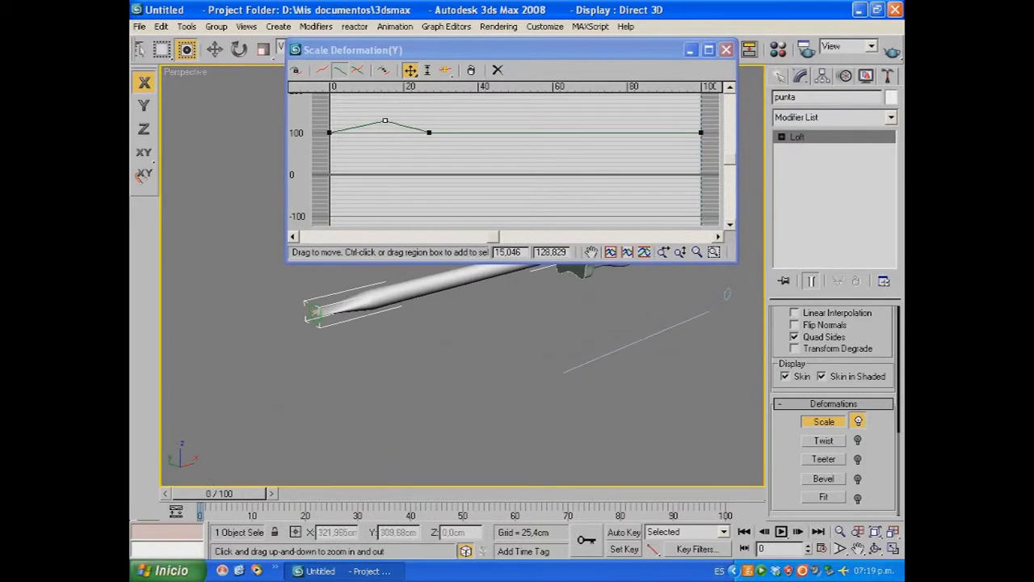
drag(484, 50, 514, 12)
alt+middle_drag(469, 347, 606, 408)
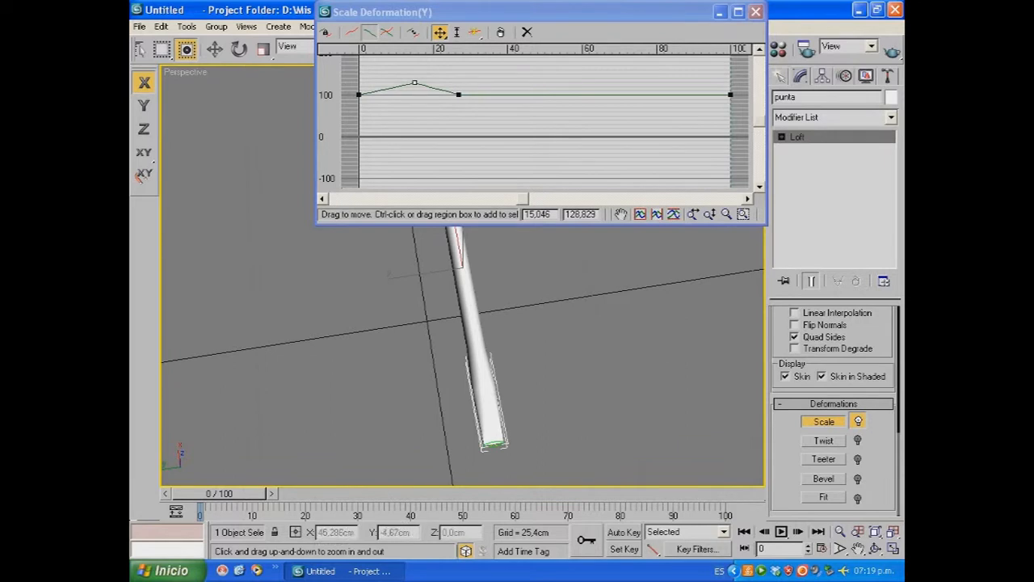
Step: Raise the peak point of punta's Y scale curve to about 143% at position 14.4
drag(414, 83, 413, 71)
alt+middle_drag(683, 364, 638, 325)
drag(413, 72, 412, 77)
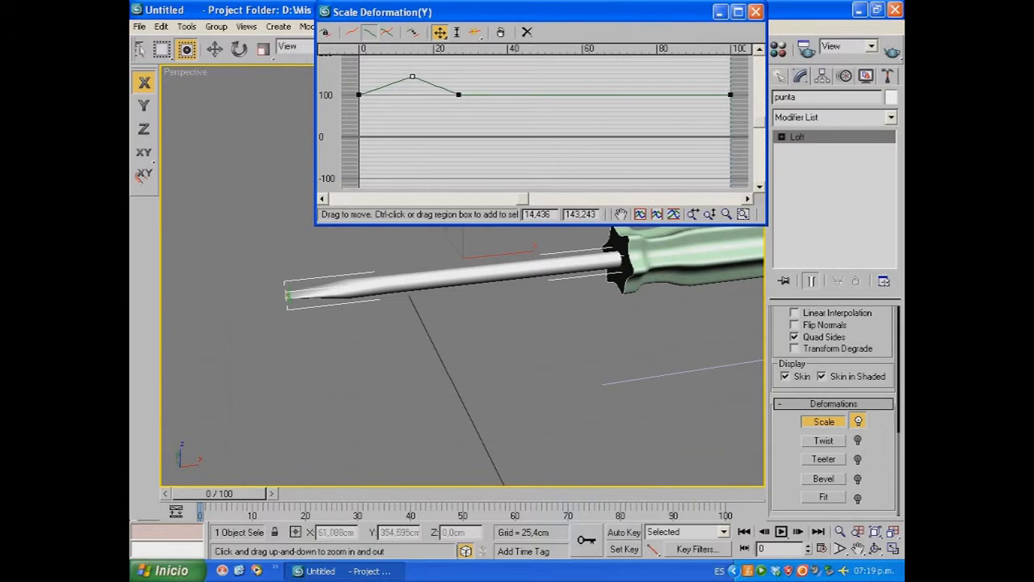
Step: Close the Scale Deformation window and frame the whole screwdriver in the Perspective view
click(719, 11)
middle_drag(525, 267, 396, 307)
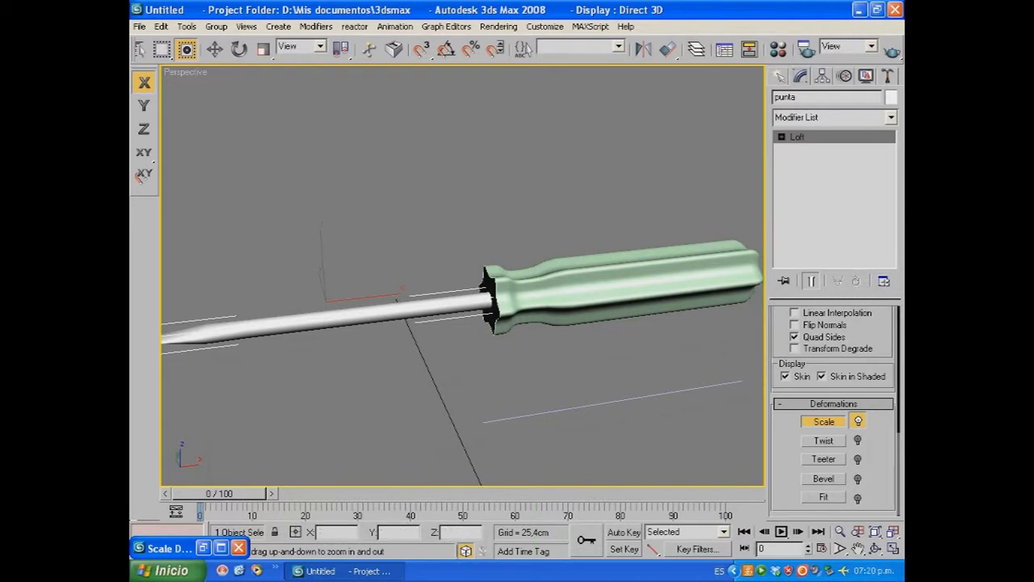
click(238, 548)
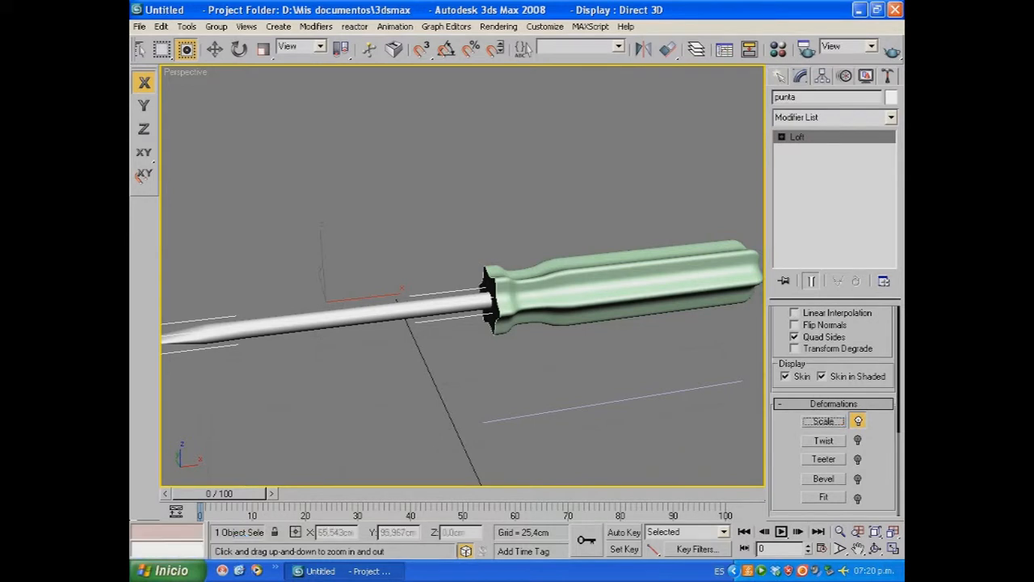
scroll(677, 334, down, 3)
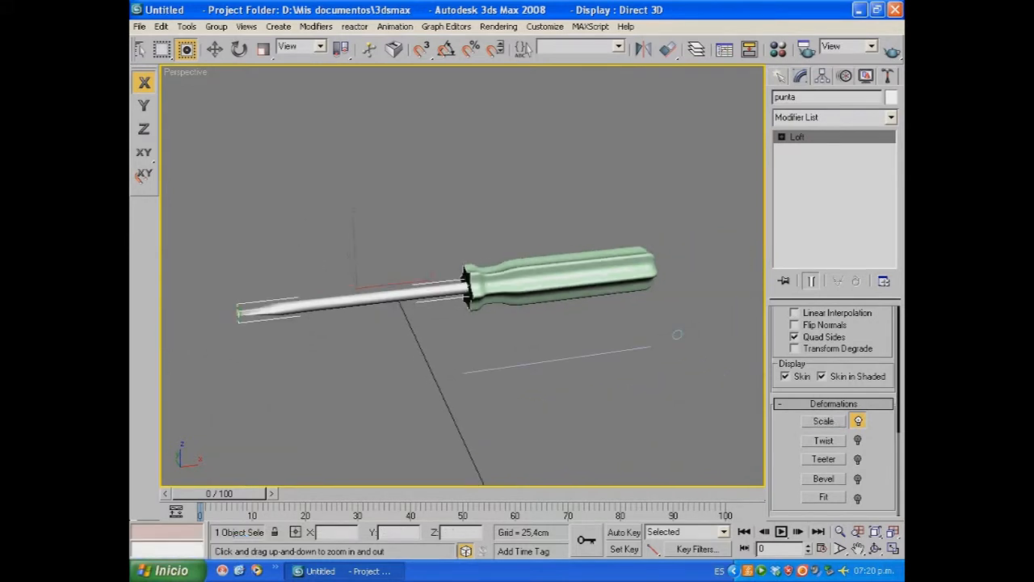